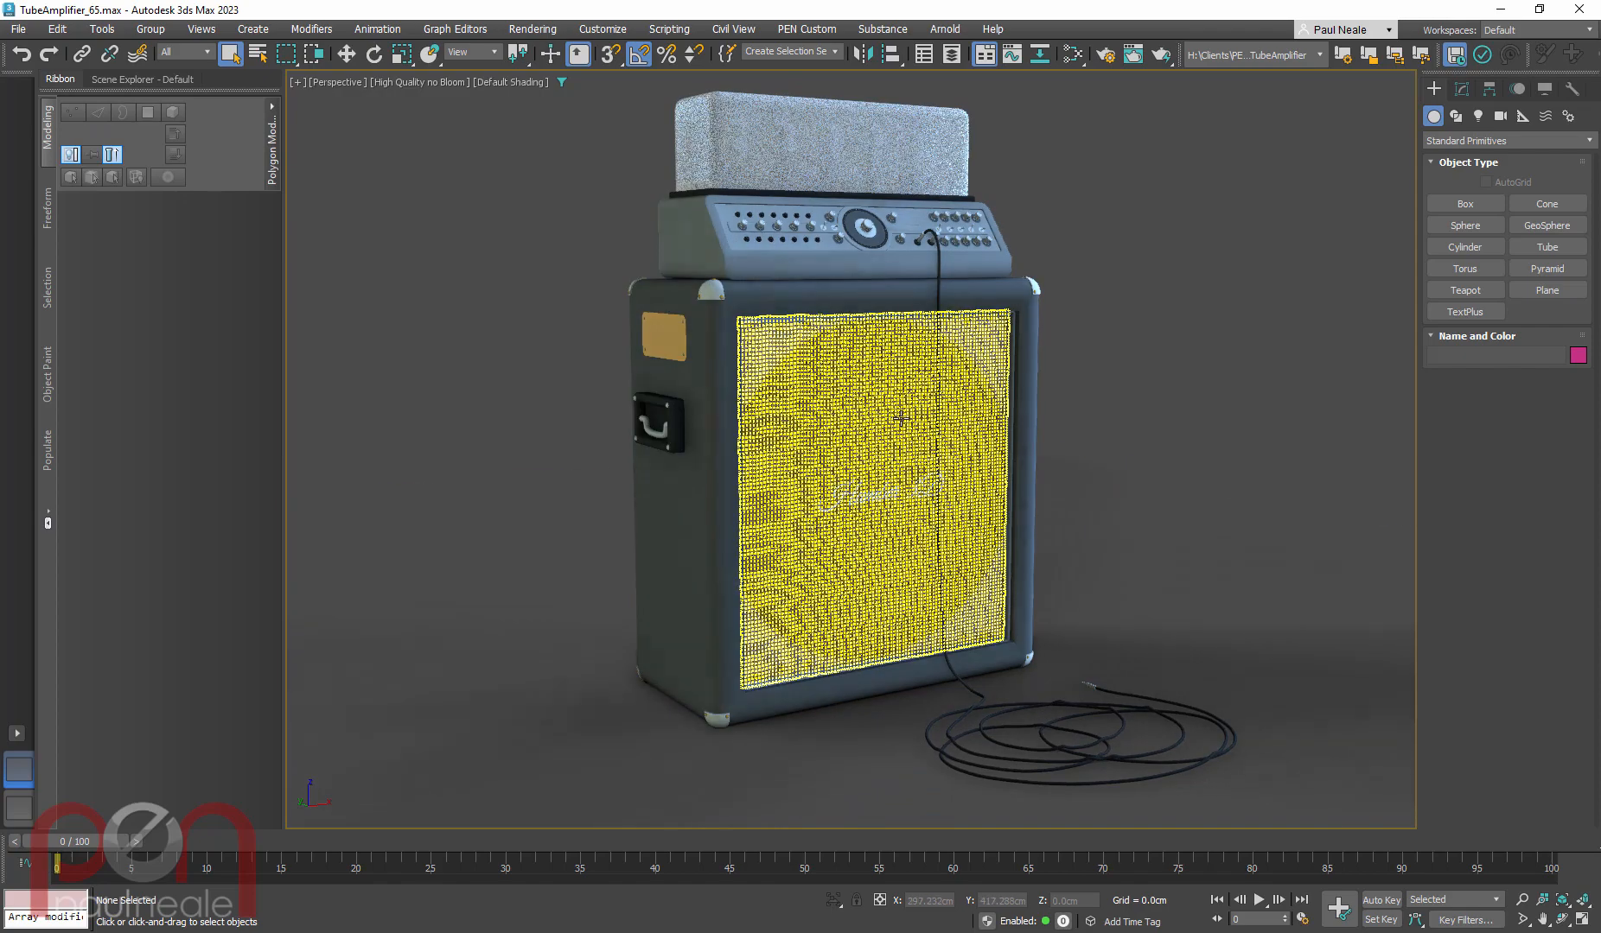
Isolate the woven grille mesh on the front of the amplifier cabinet
{"action": "left_click", "coordinate": [1023, 448]}
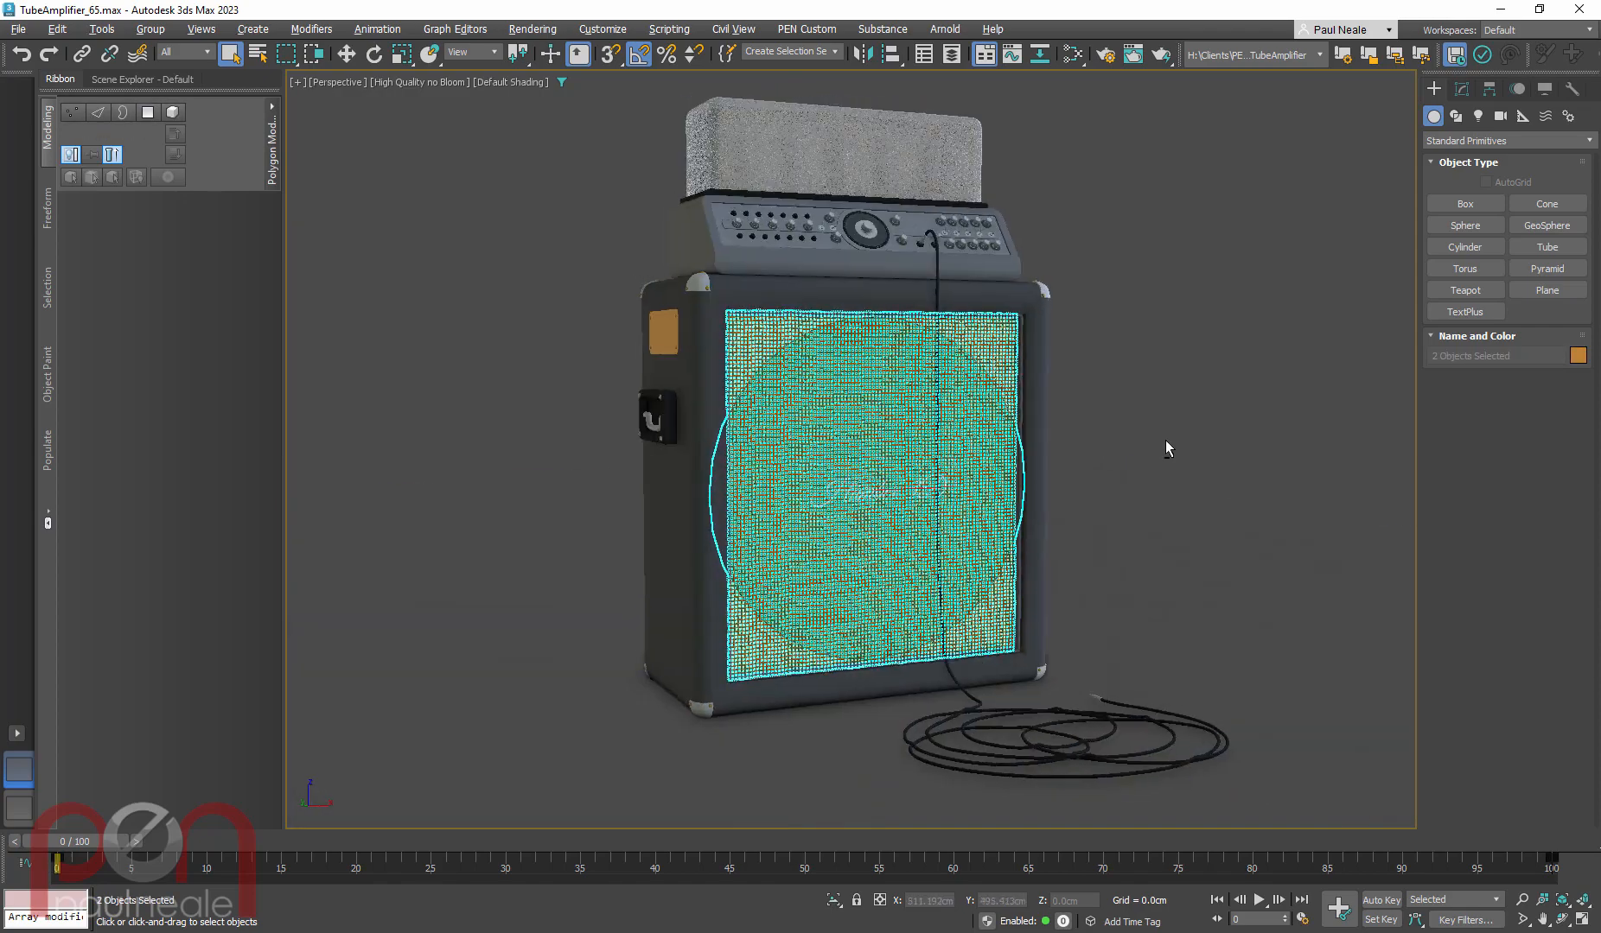
{"action": "left_click", "coordinate": [1102, 393]}
{"action": "left_click", "coordinate": [990, 350]}
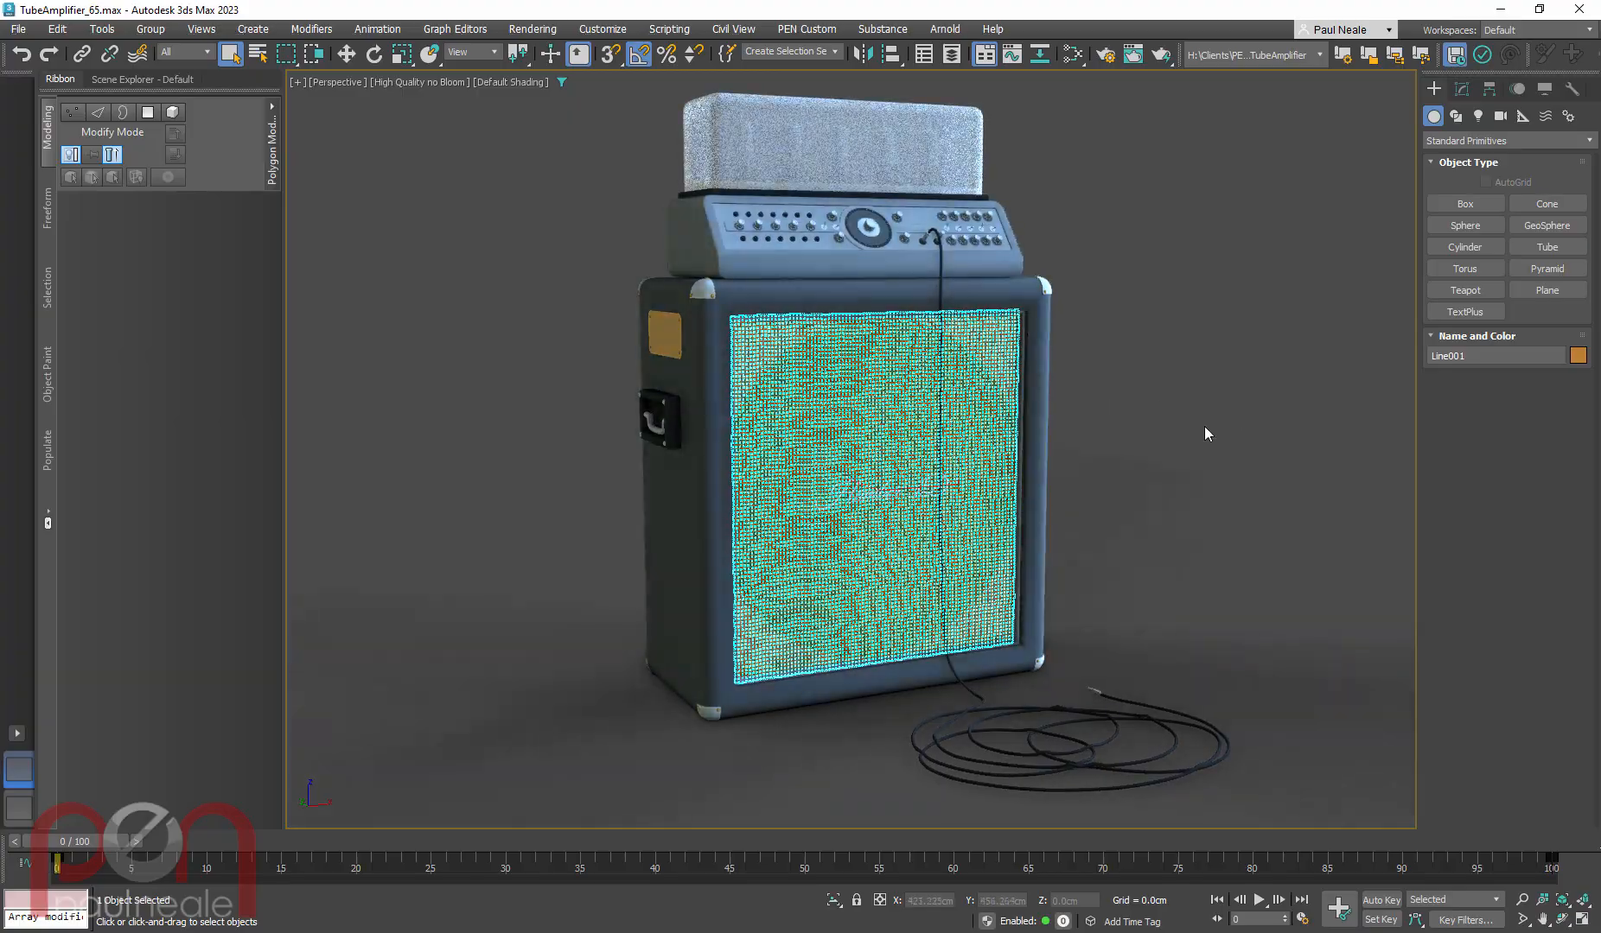
{"action": "key", "text": "alt+q"}
{"action": "scroll", "coordinate": [914, 481], "scroll_direction": "up", "scroll_amount": 3}
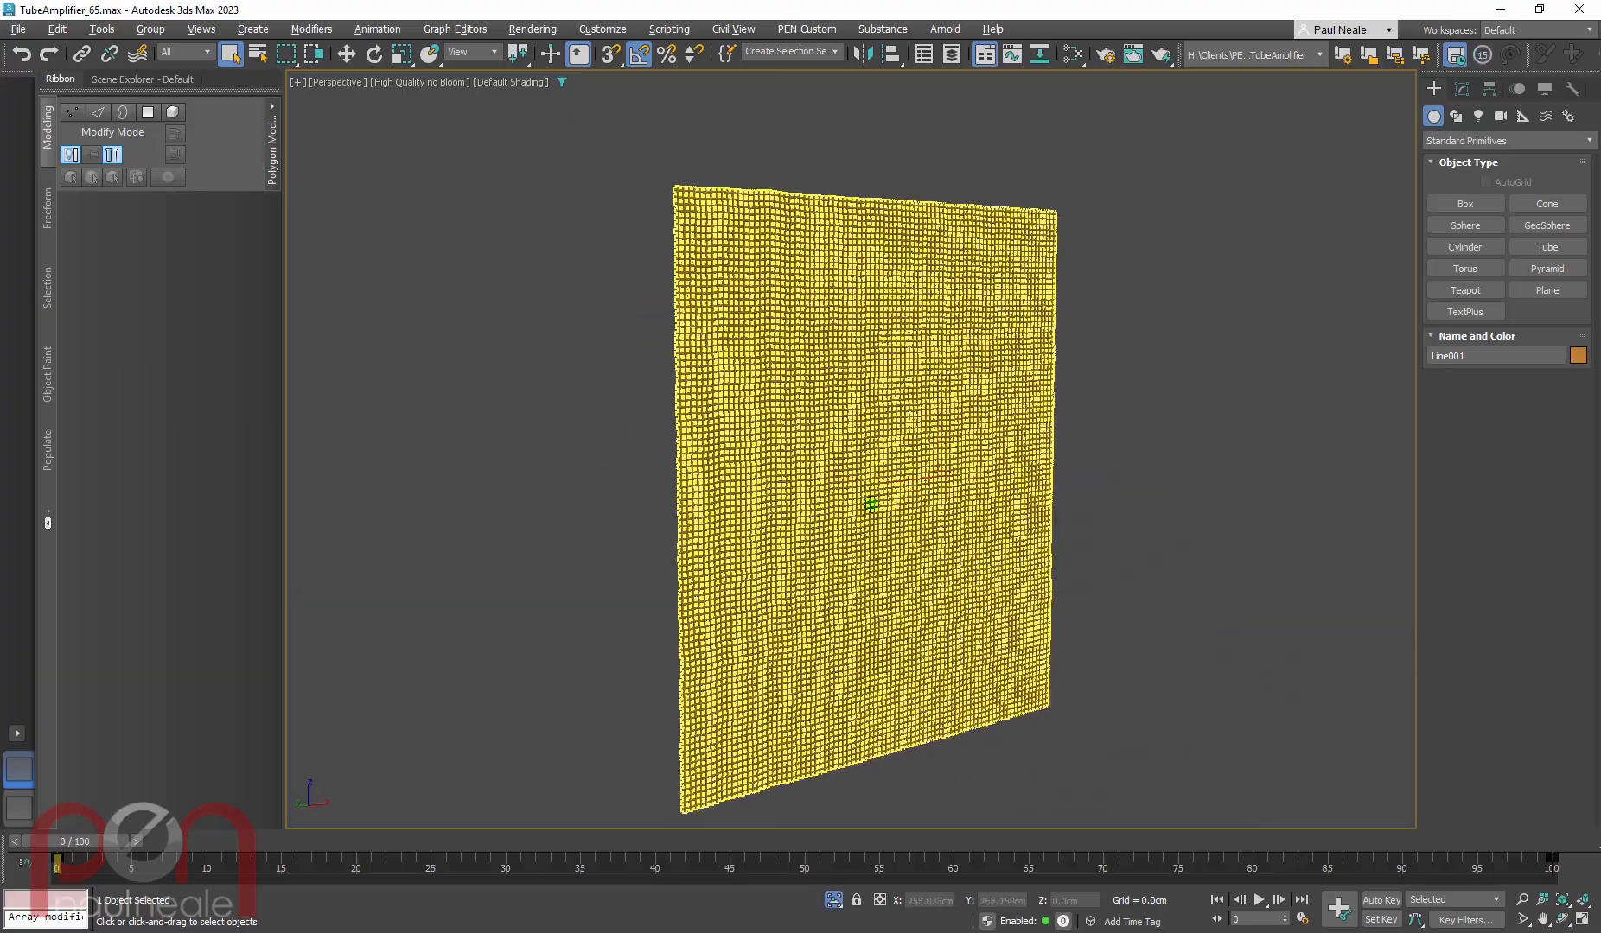
Examine the weave of the isolated grille mesh up close and from several angles
{"action": "left_click", "coordinate": [1187, 439]}
{"action": "scroll", "coordinate": [852, 502], "scroll_direction": "up", "scroll_amount": 10}
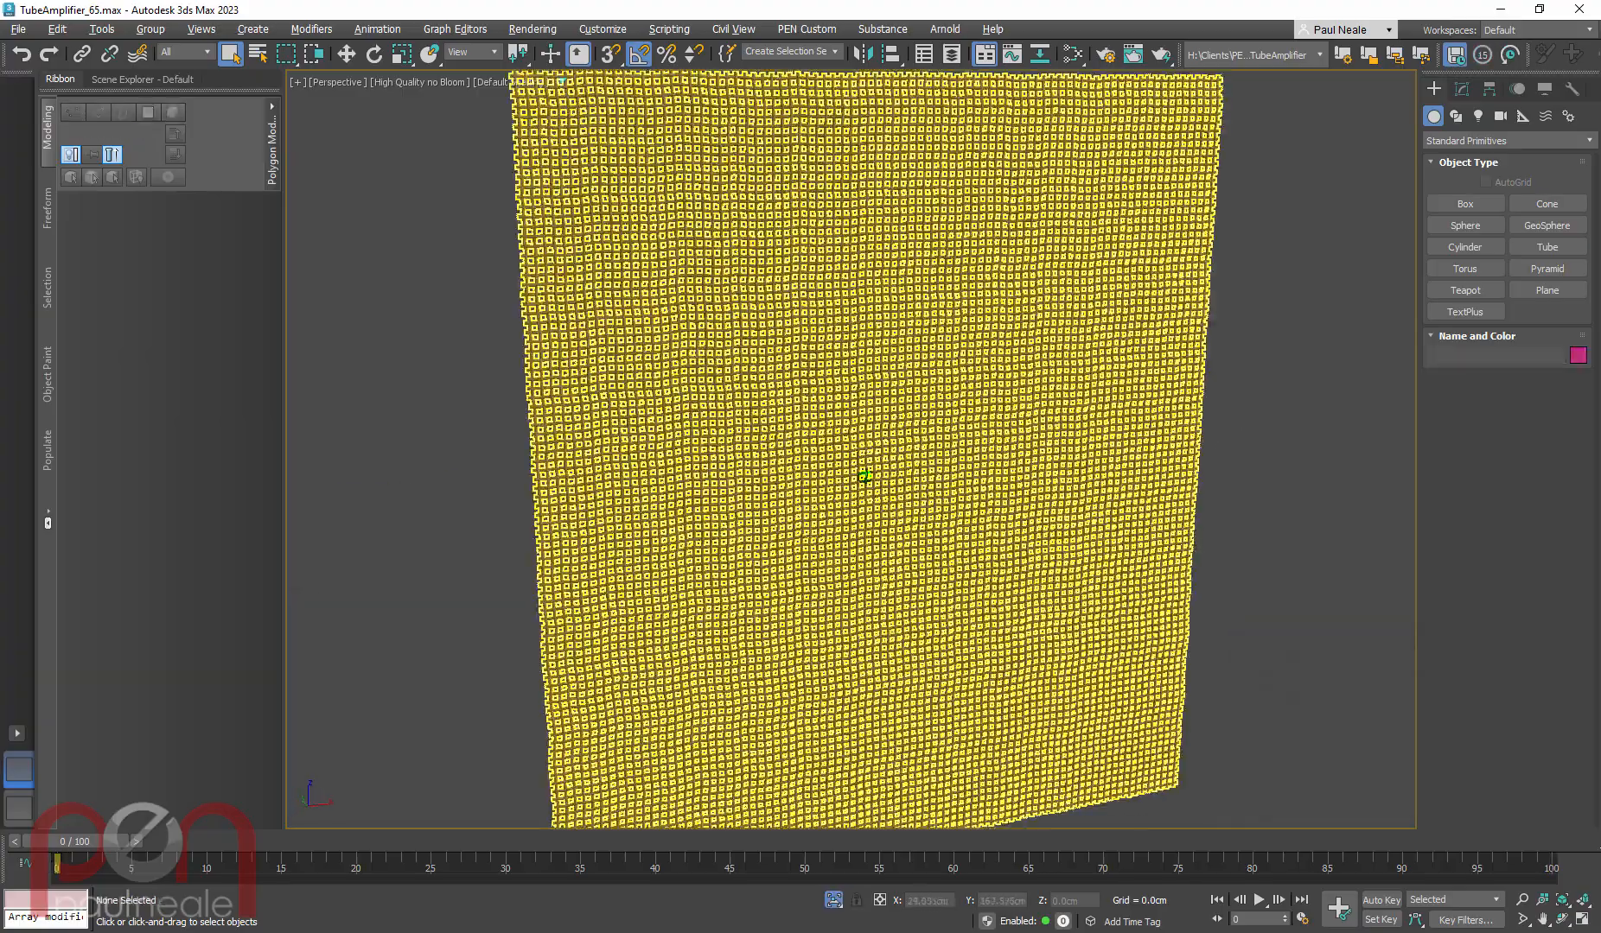
{"action": "scroll", "coordinate": [900, 486], "scroll_direction": "down", "scroll_amount": 10}
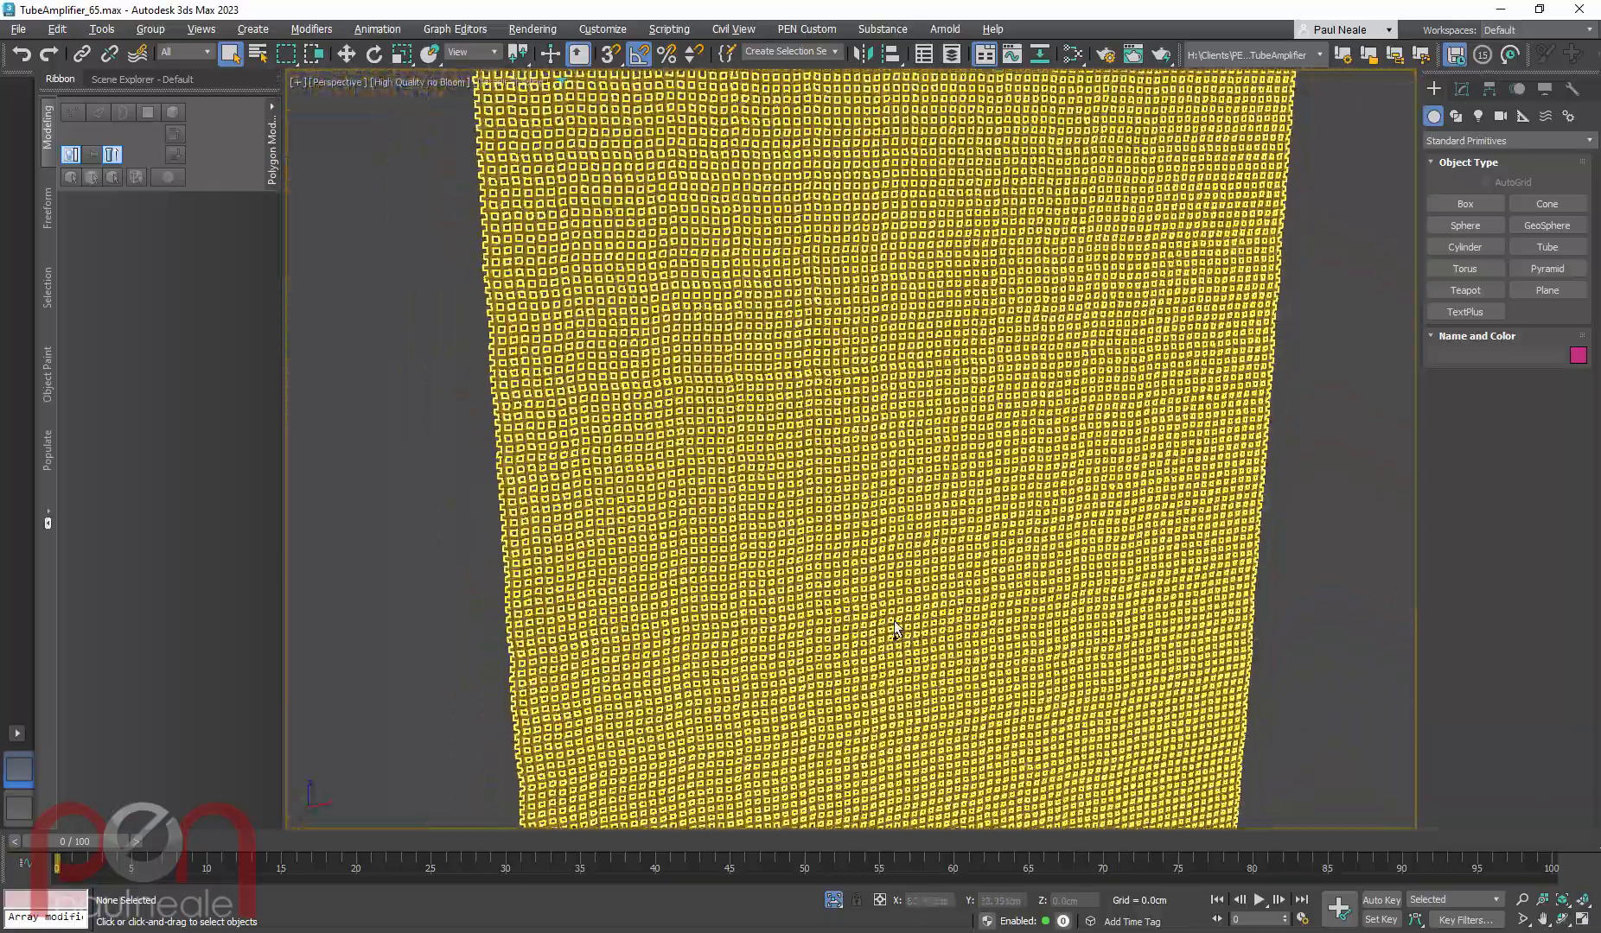
{"action": "middle_click_drag", "start_coordinate": [839, 545], "coordinate": [983, 544], "text": "alt"}
{"action": "scroll", "coordinate": [983, 544], "scroll_direction": "up", "scroll_amount": 5}
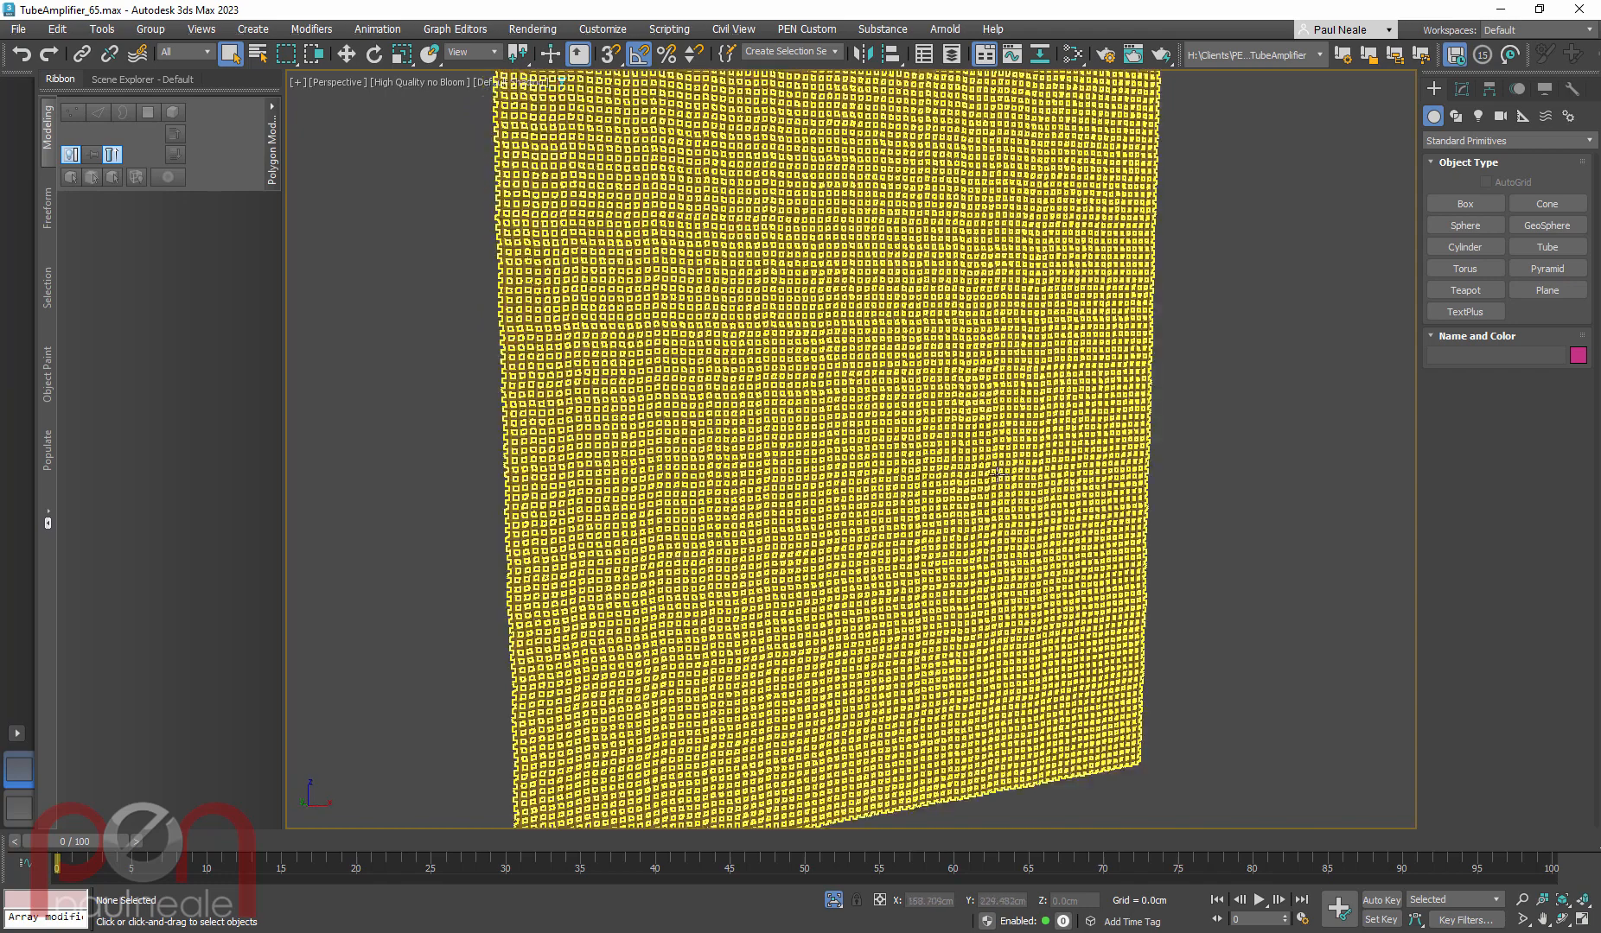
{"action": "scroll", "coordinate": [1037, 496], "scroll_direction": "down", "scroll_amount": 5}
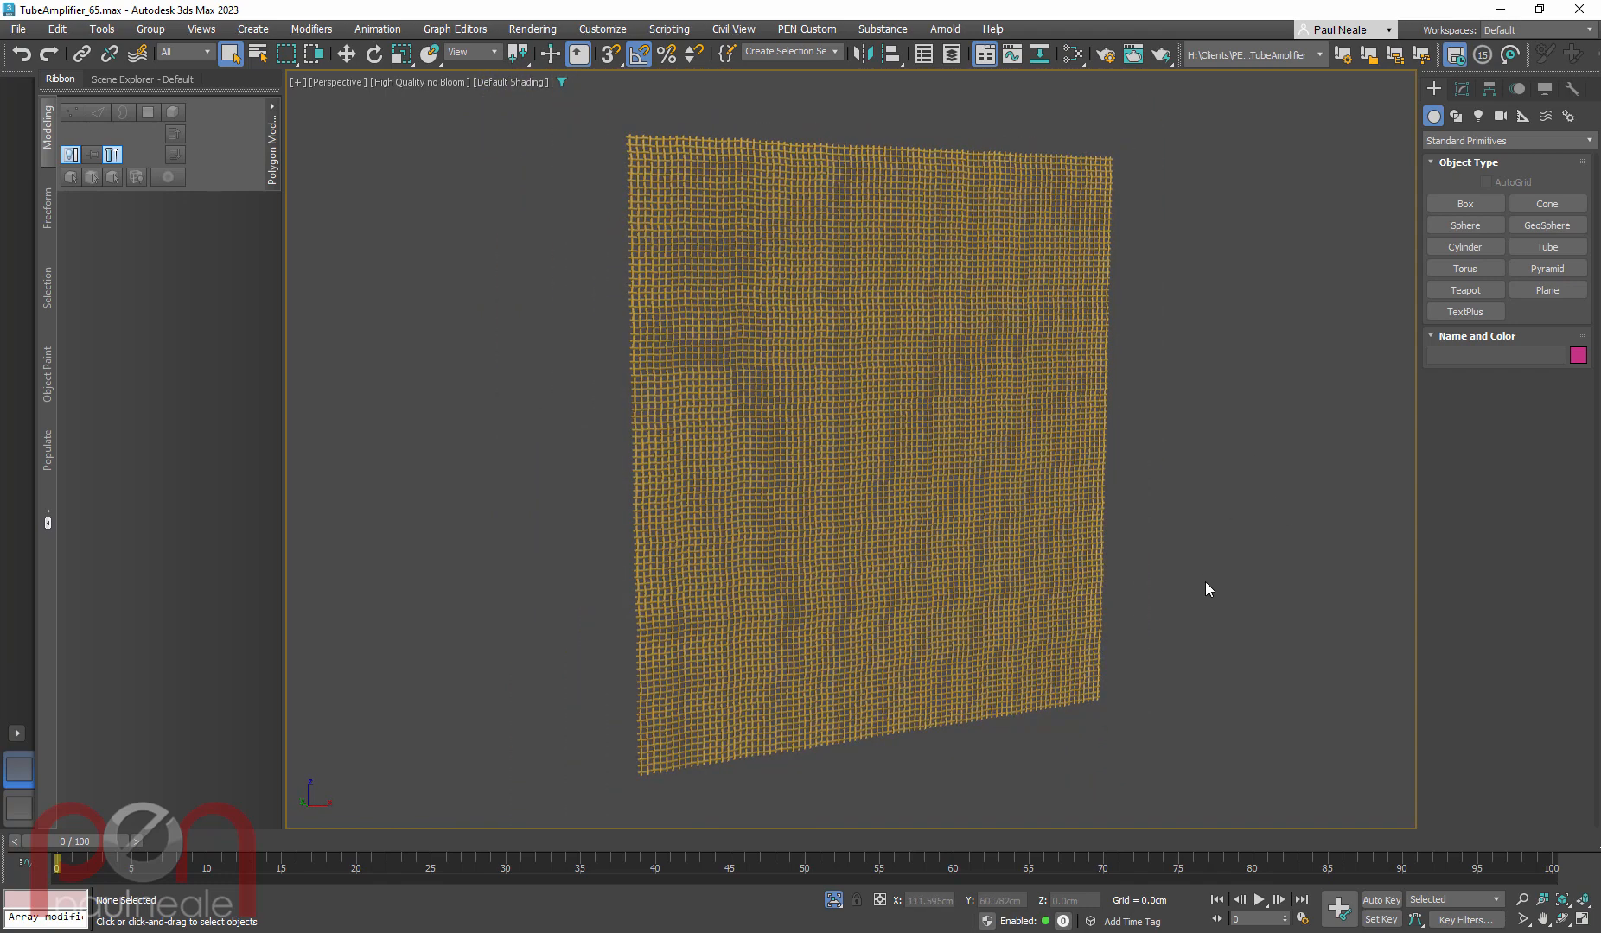
{"action": "mouse_move", "coordinate": [1186, 560]}
{"action": "middle_mouse_down", "text": "alt"}
{"action": "mouse_move", "coordinate": [1371, 553]}
{"action": "mouse_move", "coordinate": [1179, 561]}
{"action": "mouse_move", "coordinate": [1202, 566]}
{"action": "middle_mouse_up", "text": "alt"}
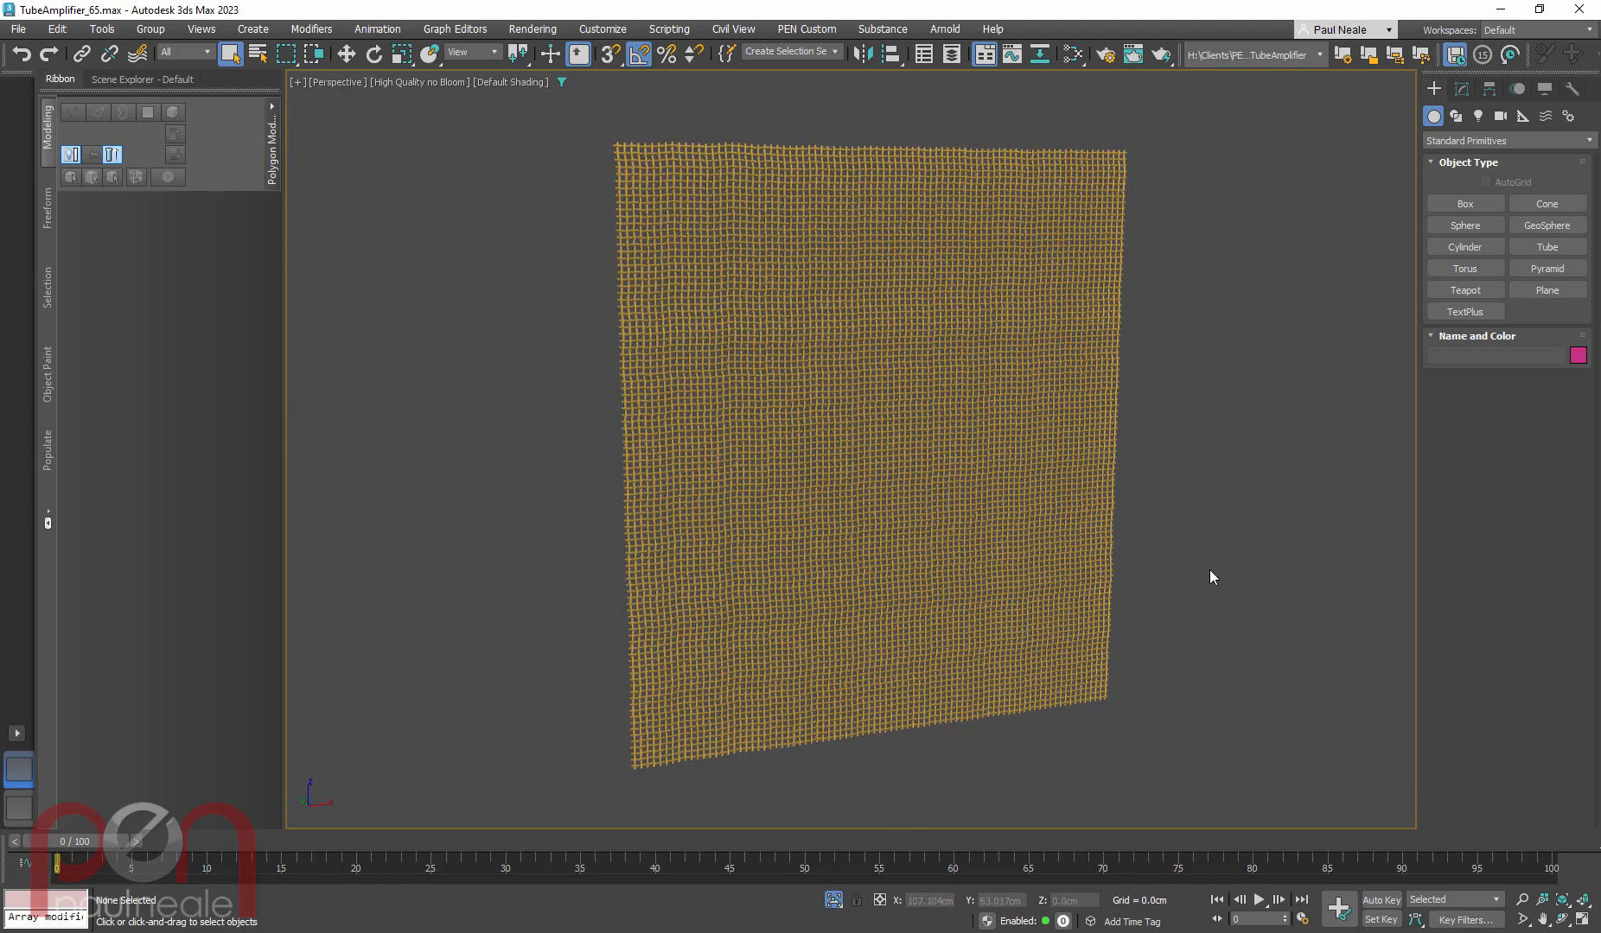
Go to the base Line level of the grille's modifier stack and display the crossing strips with edged faces
{"action": "left_click", "coordinate": [1466, 95]}
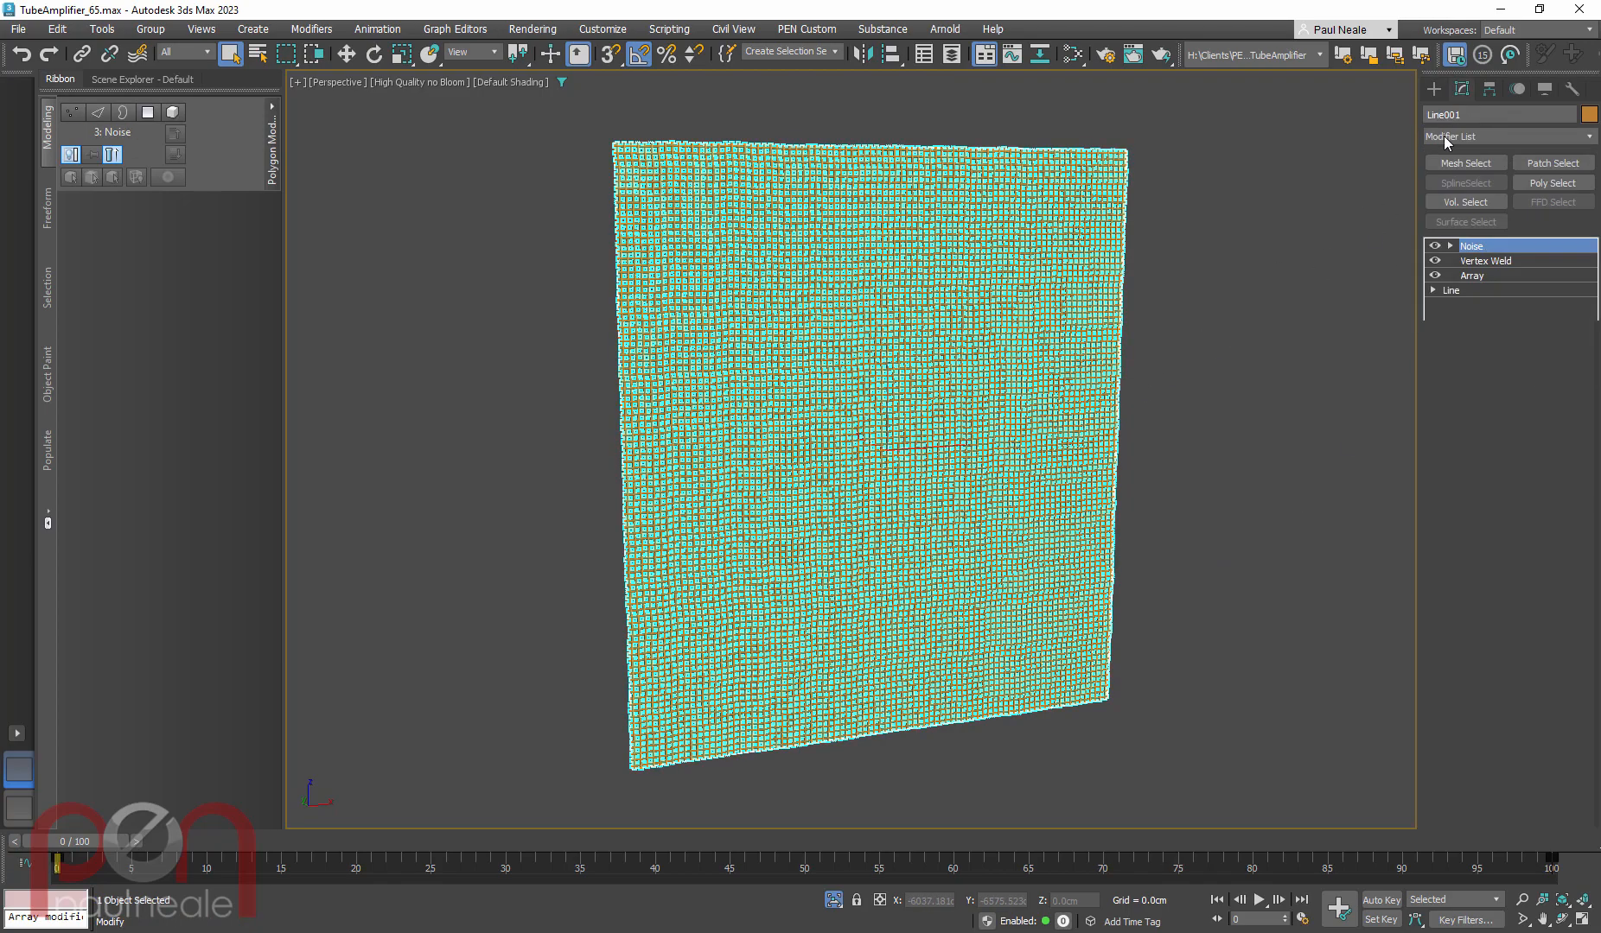
{"action": "scroll", "coordinate": [1173, 536], "scroll_direction": "up", "scroll_amount": 1}
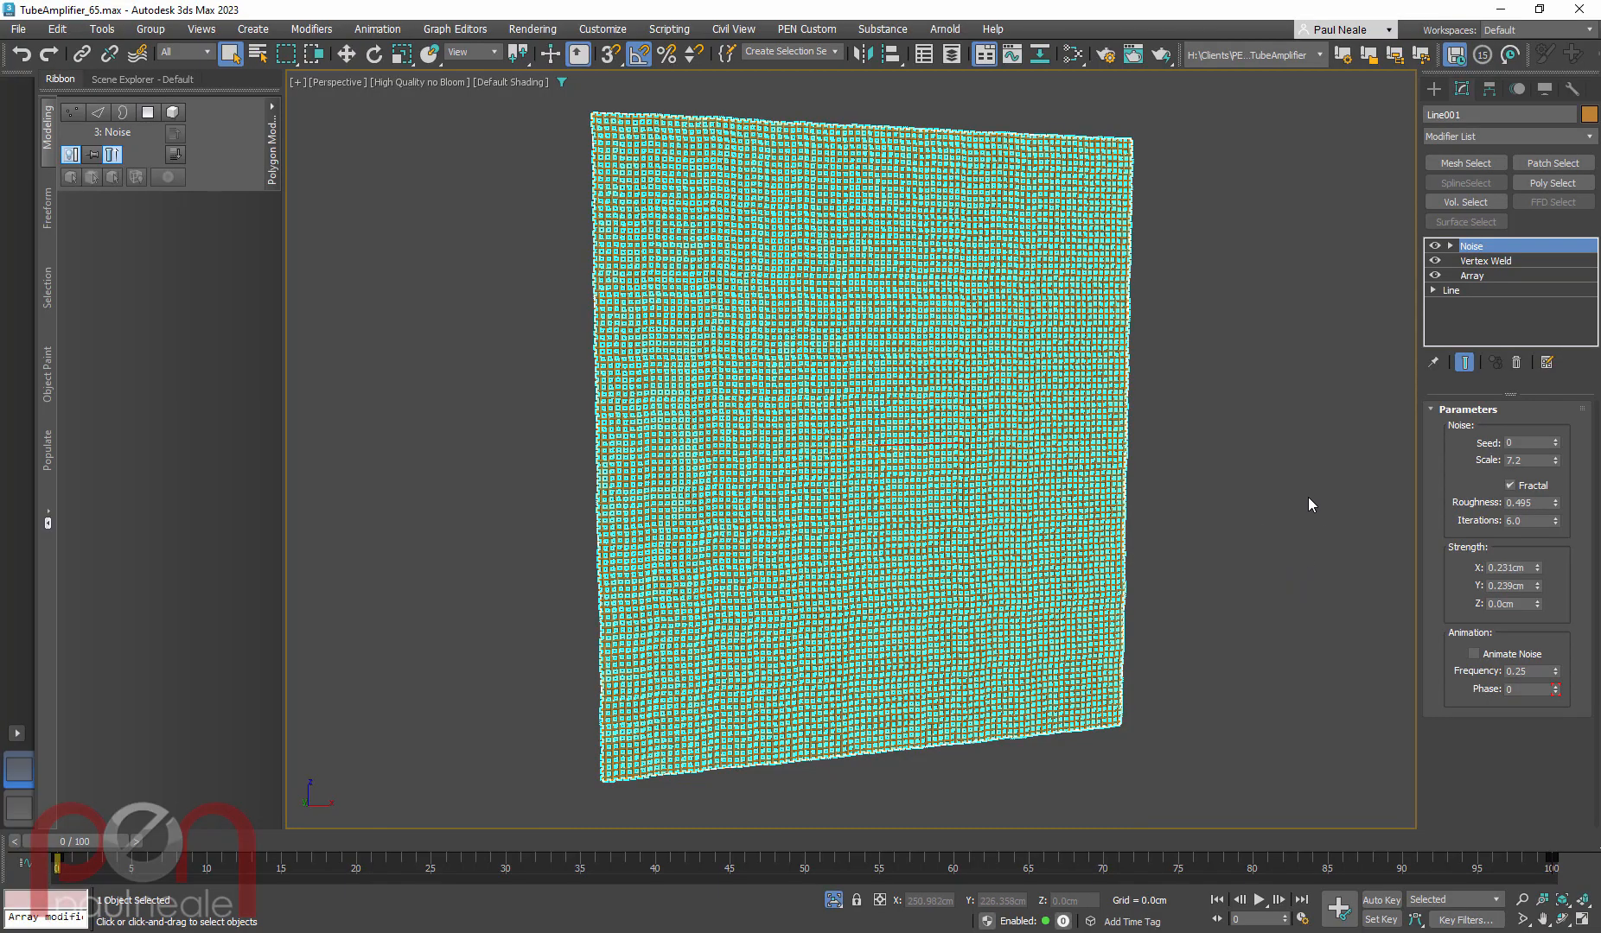
{"action": "scroll", "coordinate": [978, 558], "scroll_direction": "up", "scroll_amount": 3}
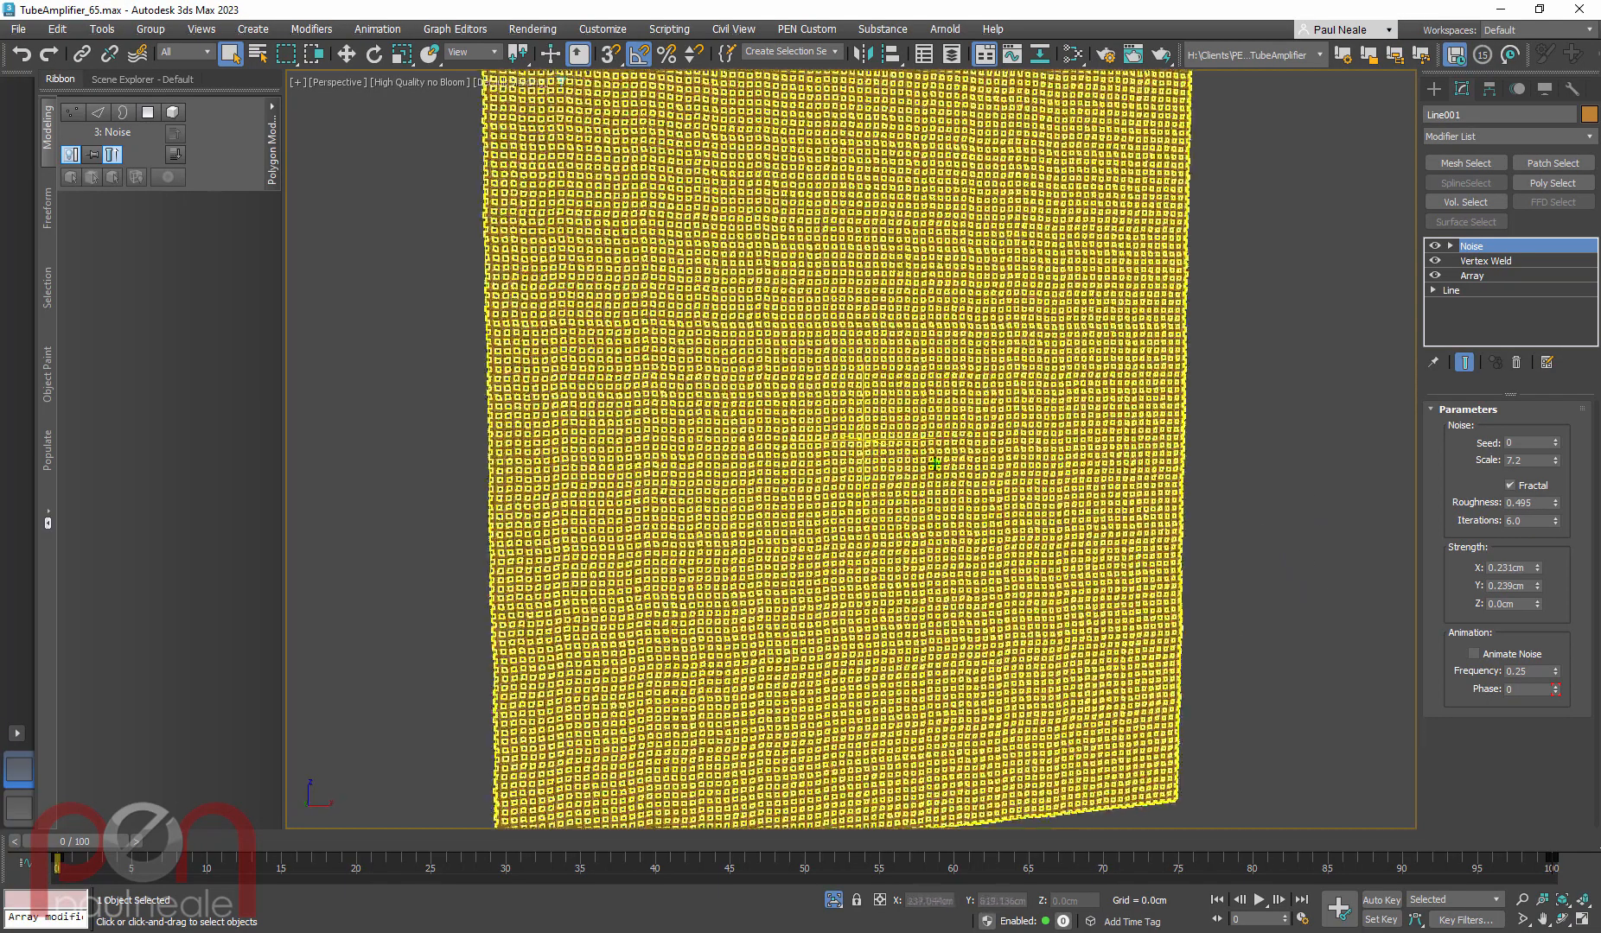
{"action": "left_click", "coordinate": [1452, 290]}
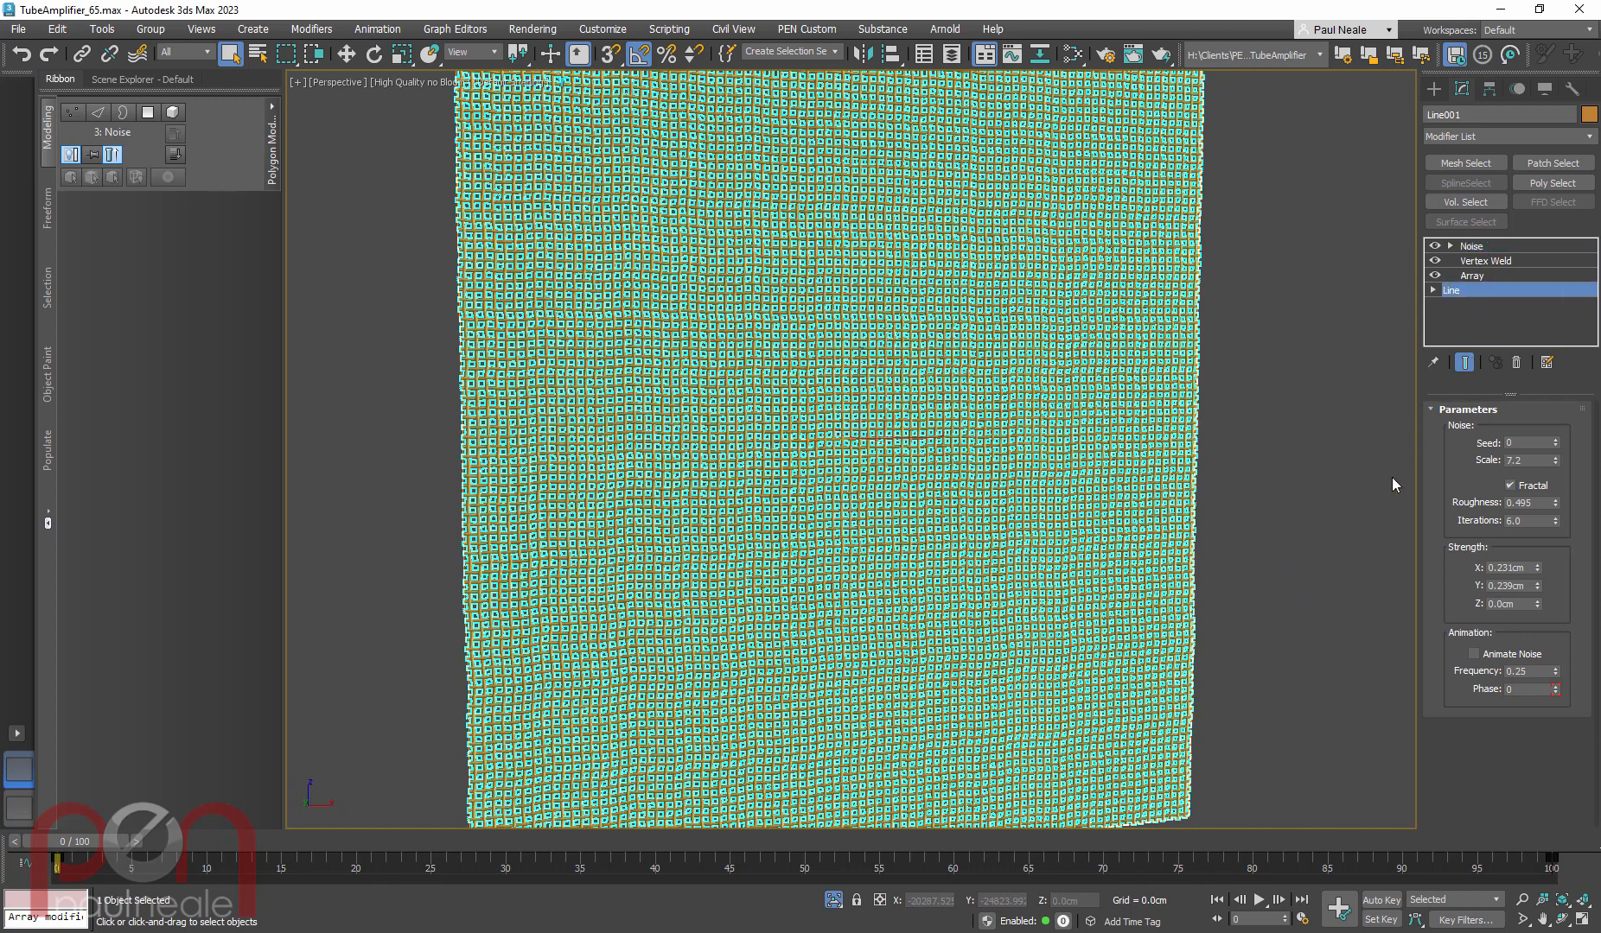
{"action": "key", "text": "z"}
{"action": "mouse_move", "coordinate": [1032, 577]}
{"action": "middle_mouse_down", "text": "alt"}
{"action": "mouse_move", "coordinate": [1148, 630]}
{"action": "mouse_move", "coordinate": [1117, 598]}
{"action": "mouse_move", "coordinate": [1130, 579]}
{"action": "mouse_move", "coordinate": [1108, 580]}
{"action": "mouse_move", "coordinate": [954, 653]}
{"action": "mouse_move", "coordinate": [940, 521]}
{"action": "mouse_move", "coordinate": [1055, 596]}
{"action": "mouse_move", "coordinate": [1087, 561]}
{"action": "mouse_move", "coordinate": [1072, 554]}
{"action": "mouse_move", "coordinate": [1282, 526]}
{"action": "mouse_move", "coordinate": [1033, 543]}
{"action": "mouse_move", "coordinate": [1047, 561]}
{"action": "mouse_move", "coordinate": [1175, 531]}
{"action": "middle_mouse_up", "text": "alt"}
{"action": "key", "text": "F4"}
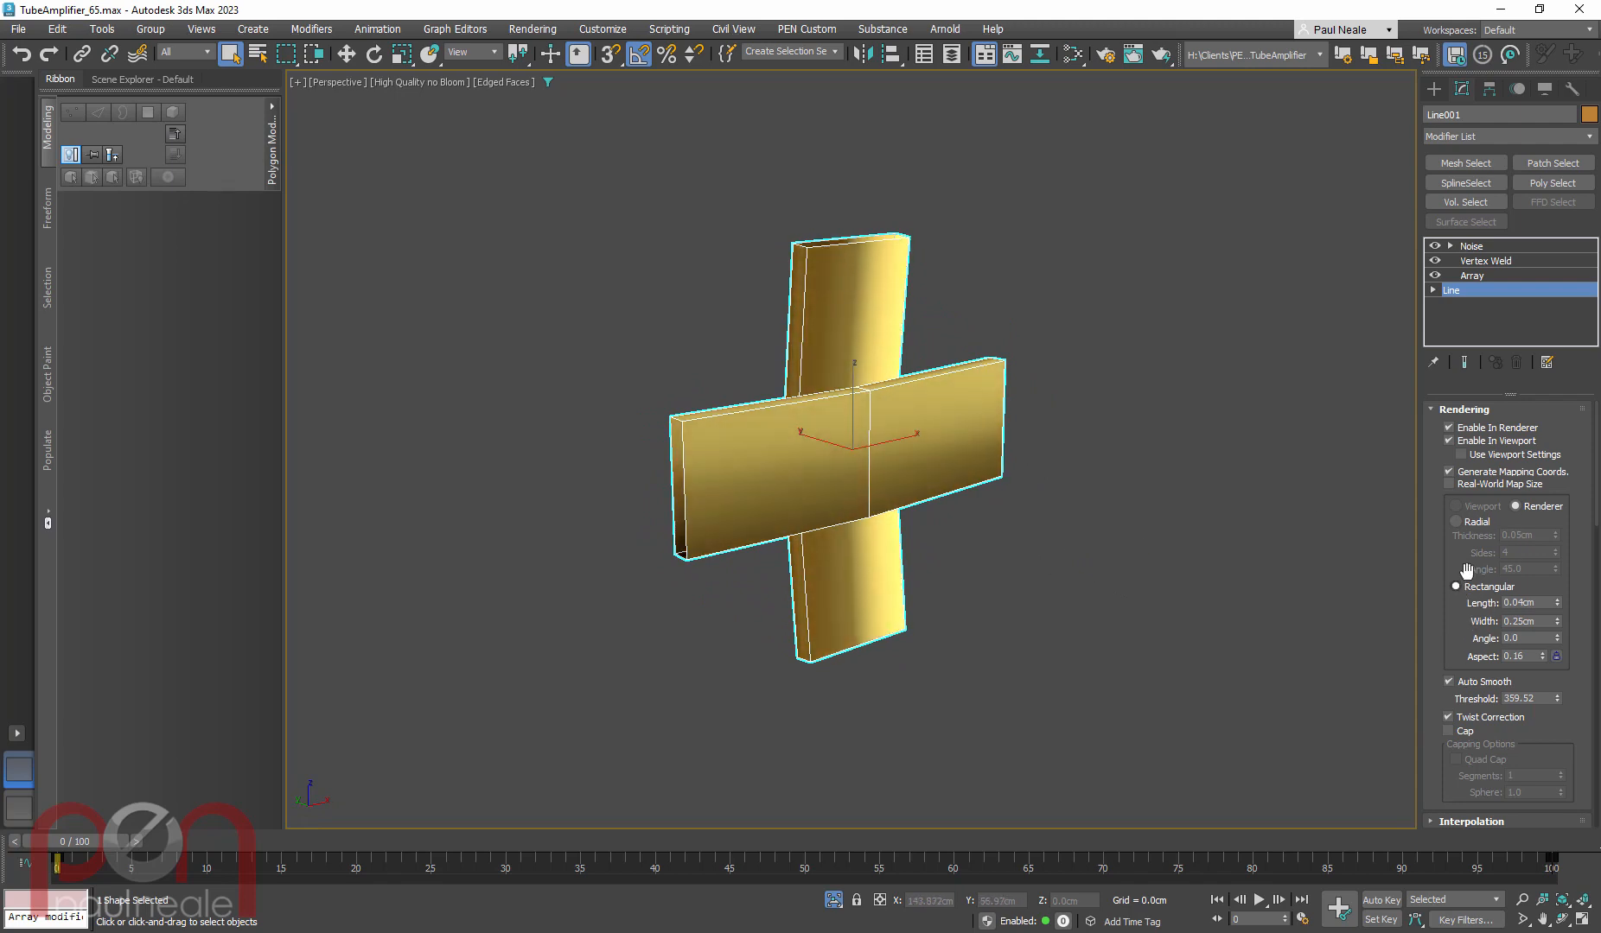
Turn off Enable In Renderer and Enable In Viewport for the base line
{"action": "left_click", "coordinate": [1450, 427]}
{"action": "left_click", "coordinate": [1449, 441]}
{"action": "left_click", "coordinate": [1449, 441]}
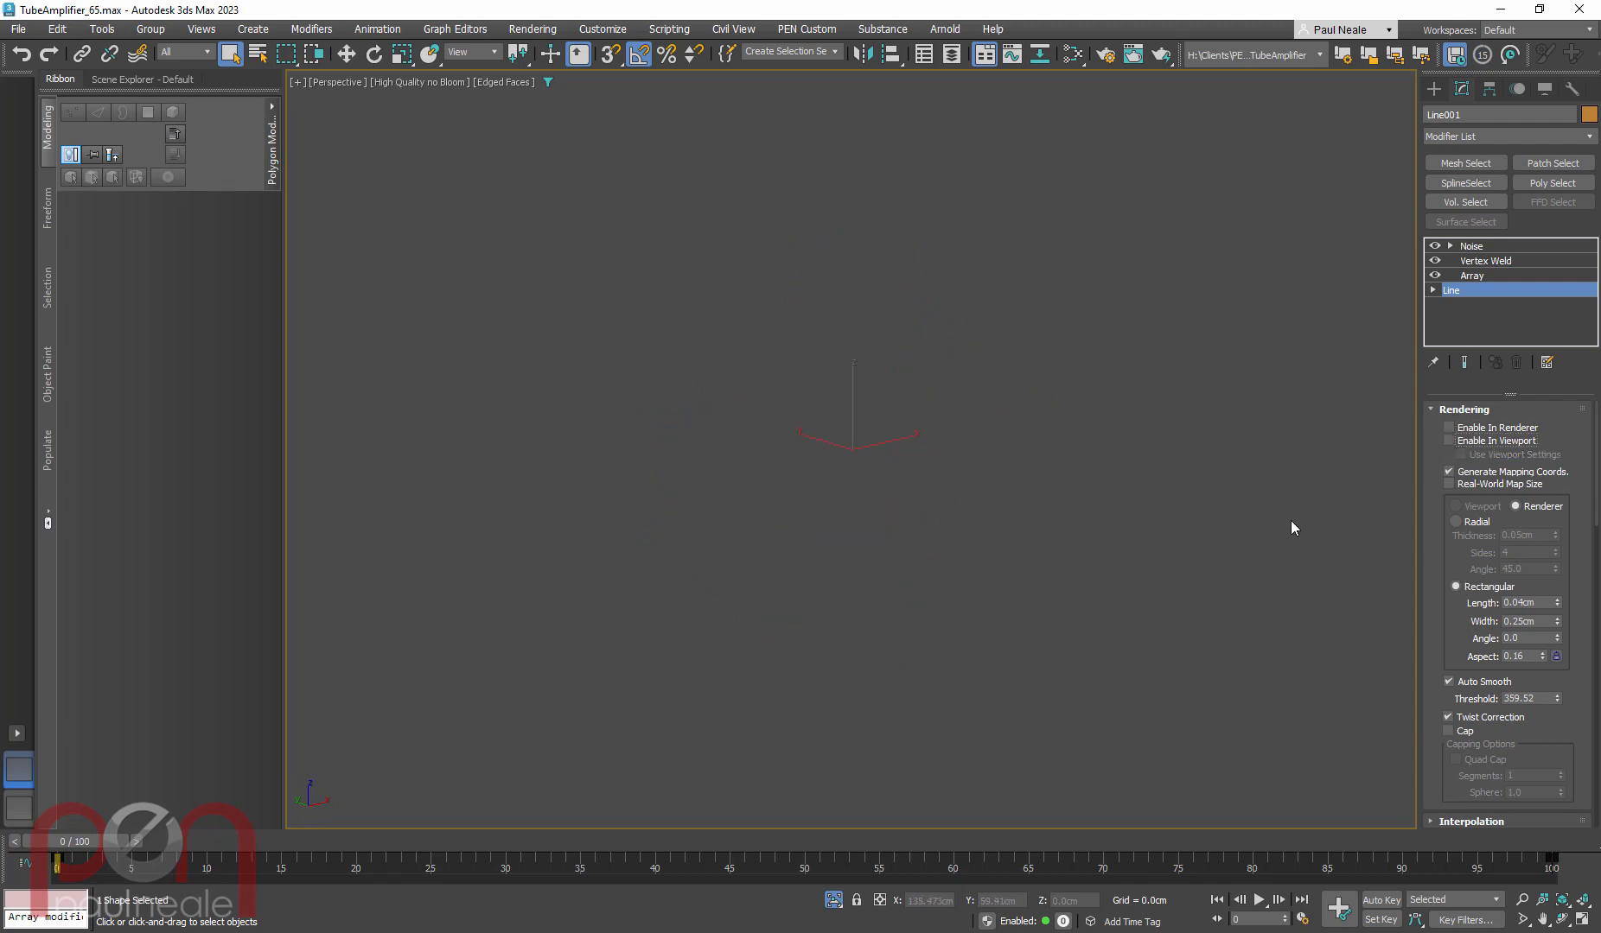
Disable the viewport's Show Renderable Only filter so the bare splines are displayed
{"action": "left_click", "coordinate": [548, 82]}
{"action": "left_click", "coordinate": [548, 82]}
{"action": "left_click", "coordinate": [548, 81]}
{"action": "left_click", "coordinate": [548, 82]}
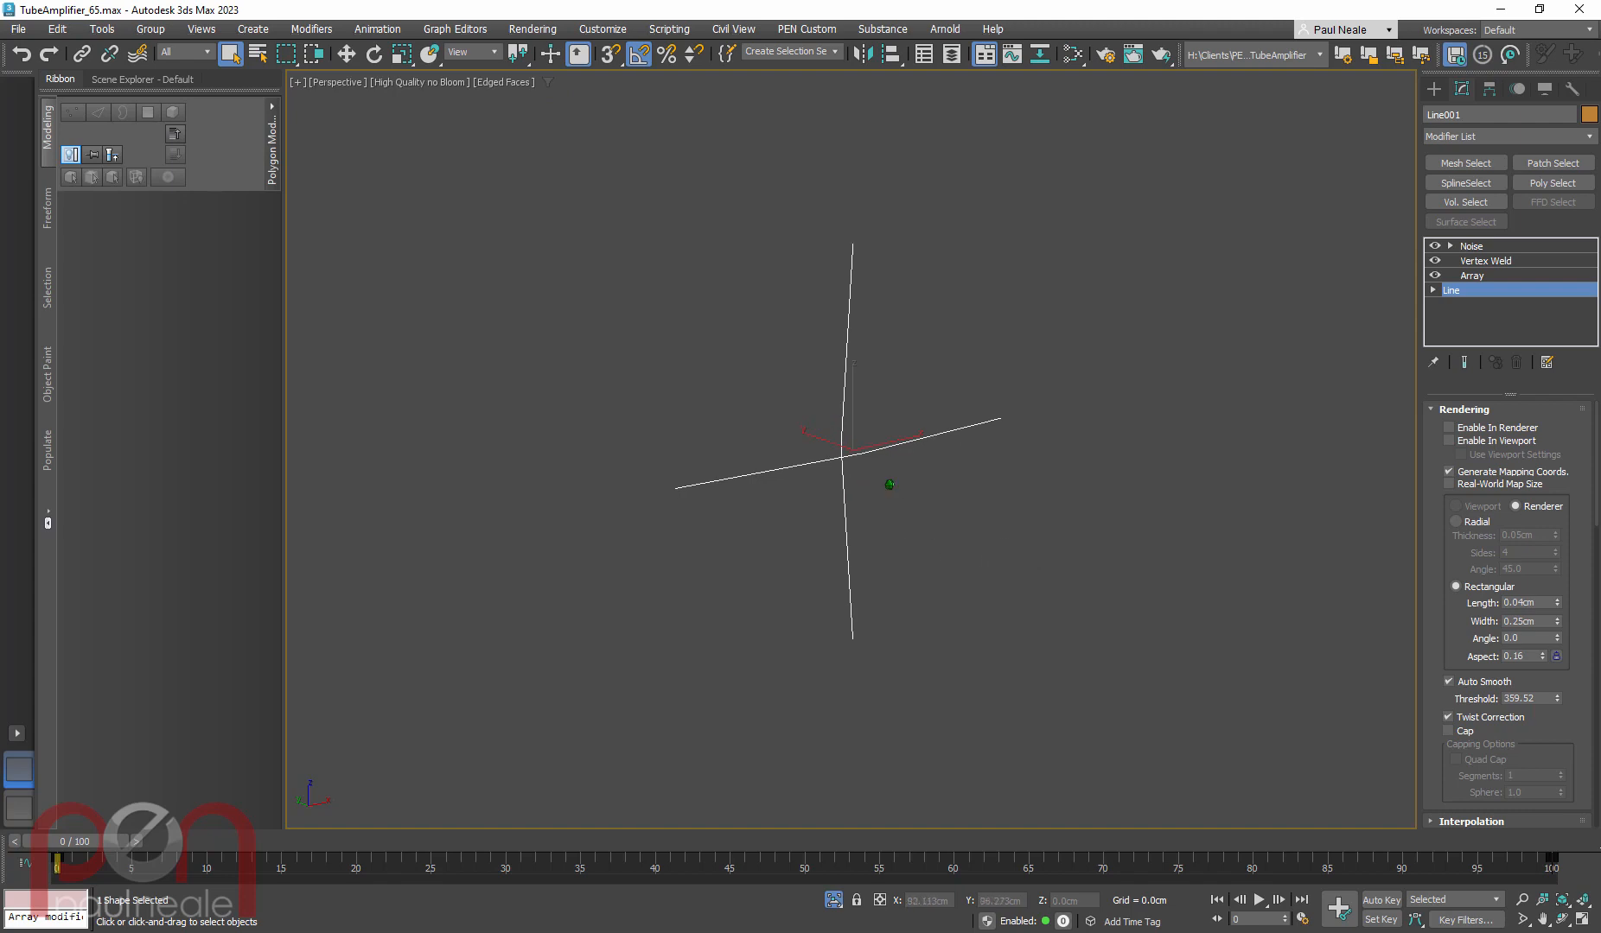
{"action": "scroll", "coordinate": [889, 481], "scroll_direction": "up", "scroll_amount": 2}
{"action": "right_click", "coordinate": [548, 81]}
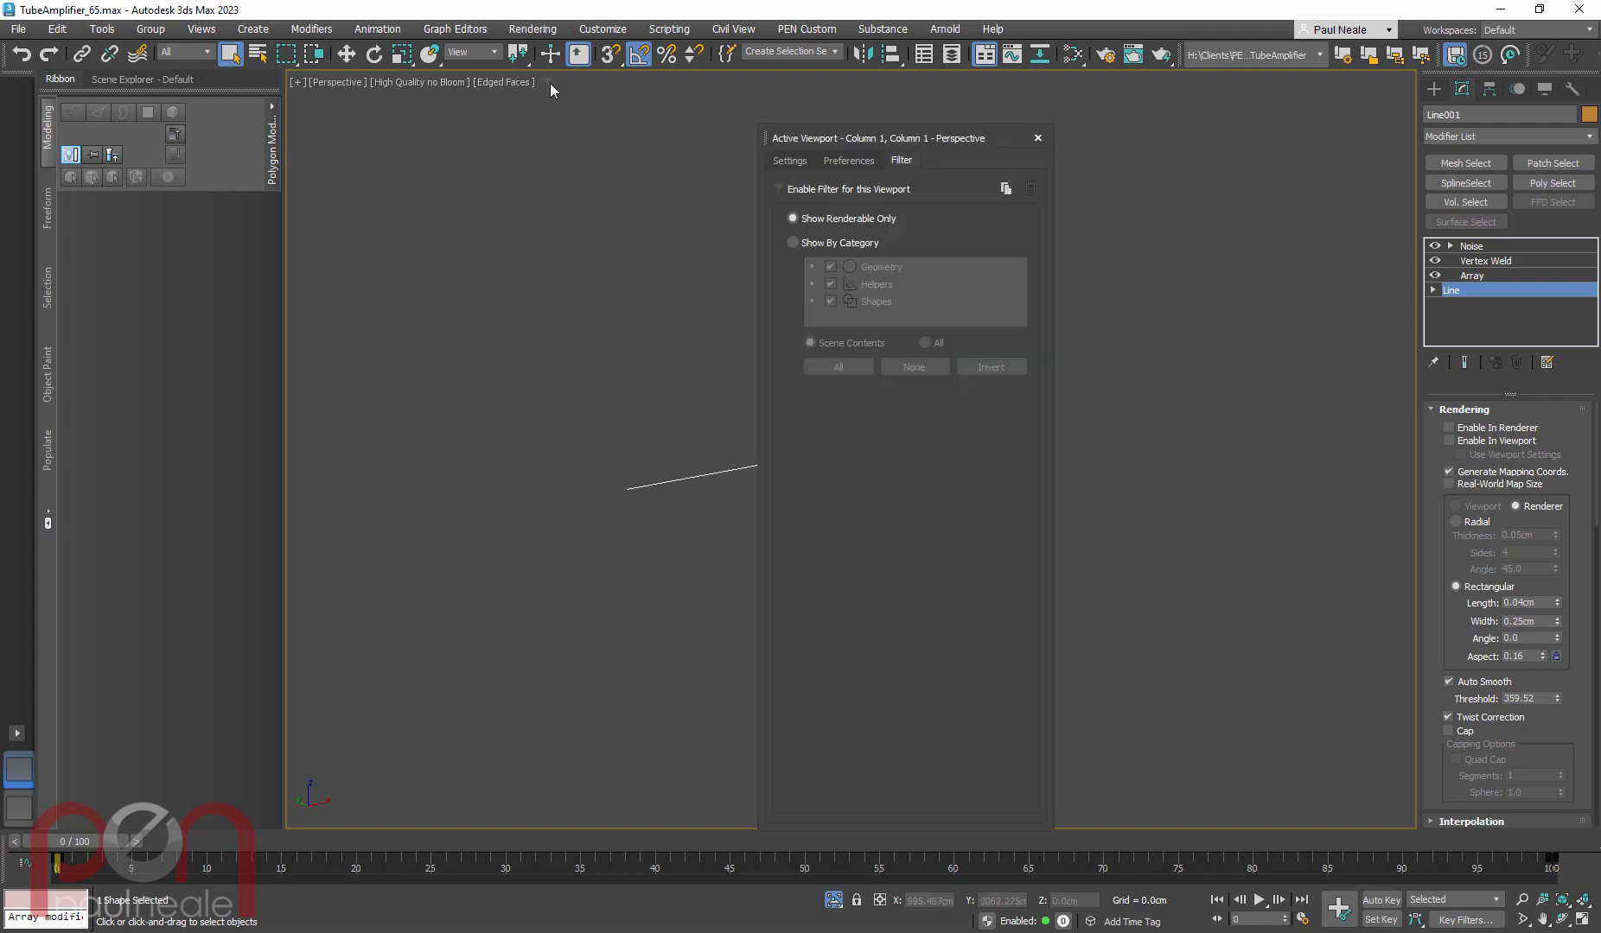
{"action": "left_click", "coordinate": [1038, 138]}
Show the vertices of the two crossing splines and examine their bends from several angles
{"action": "mouse_move", "coordinate": [979, 553]}
{"action": "middle_mouse_down", "text": "alt"}
{"action": "mouse_move", "coordinate": [1036, 559]}
{"action": "mouse_move", "coordinate": [968, 577]}
{"action": "mouse_move", "coordinate": [994, 554]}
{"action": "mouse_move", "coordinate": [957, 557]}
{"action": "middle_mouse_up", "text": "alt"}
{"action": "key", "text": "1"}
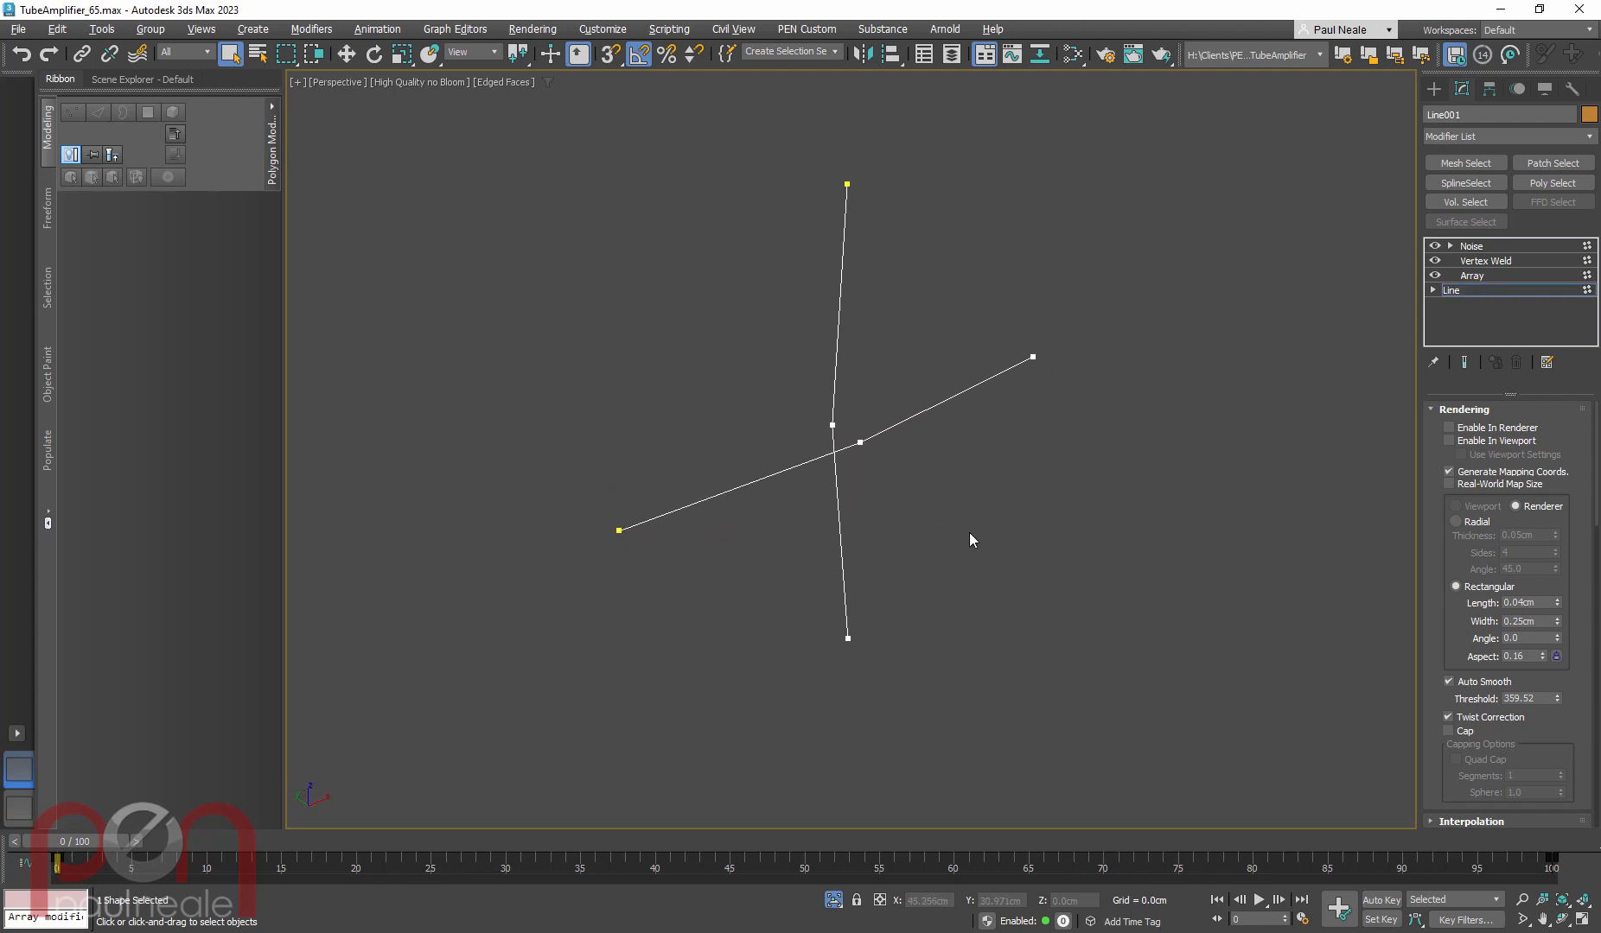
{"action": "left_click", "coordinate": [1471, 411]}
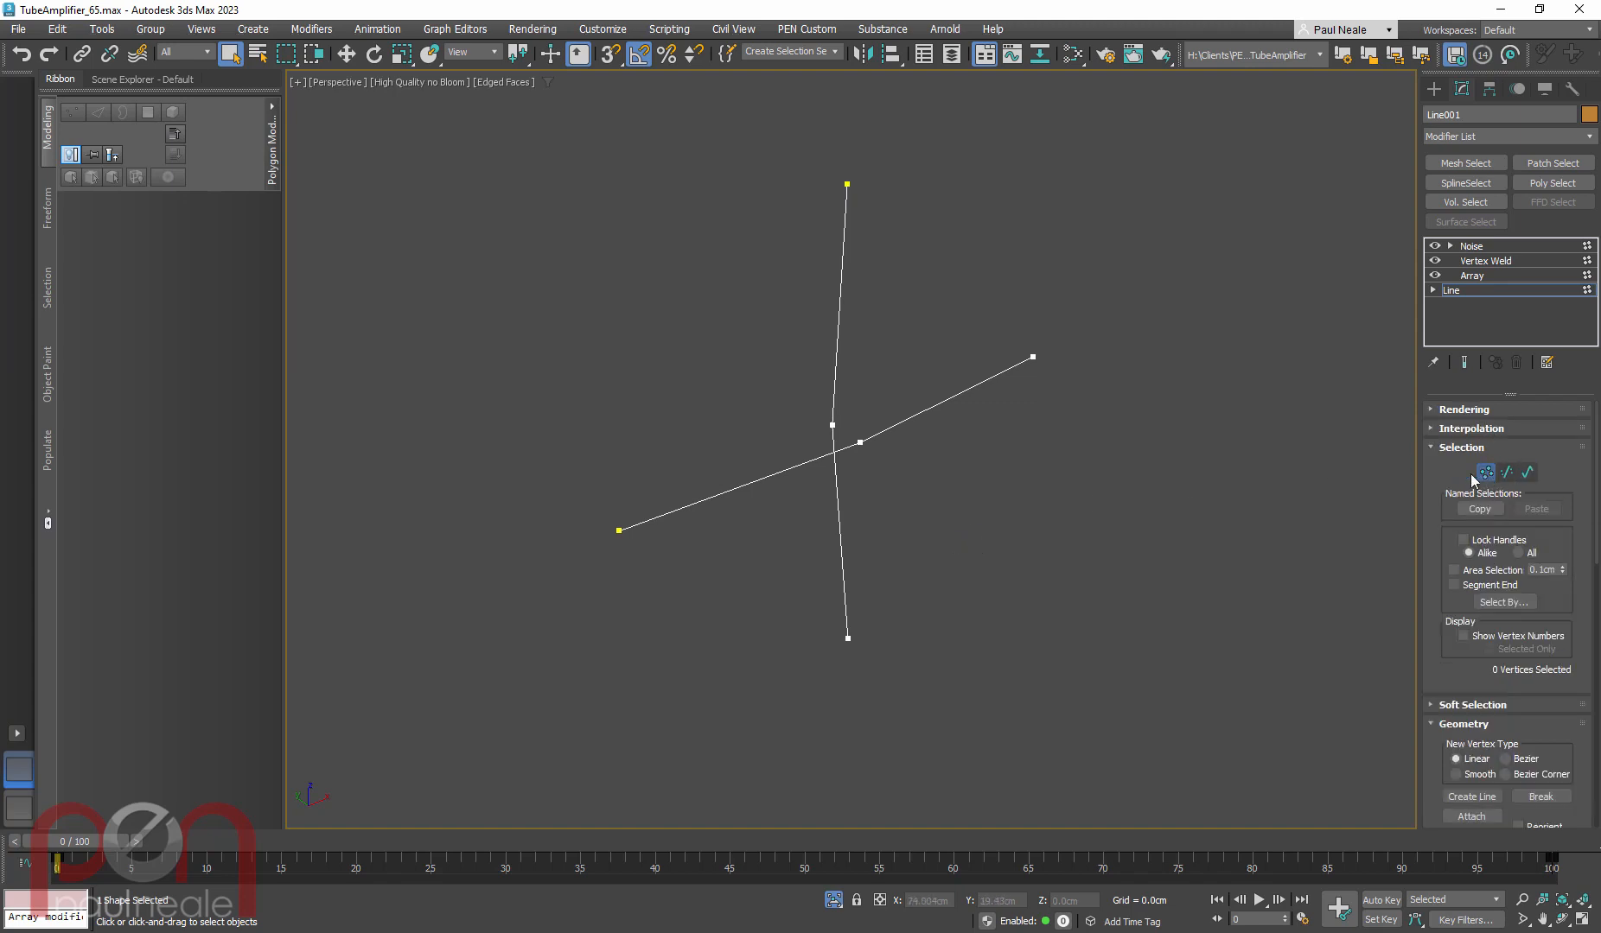
{"action": "middle_click_drag", "start_coordinate": [924, 536], "coordinate": [1010, 514], "text": "alt"}
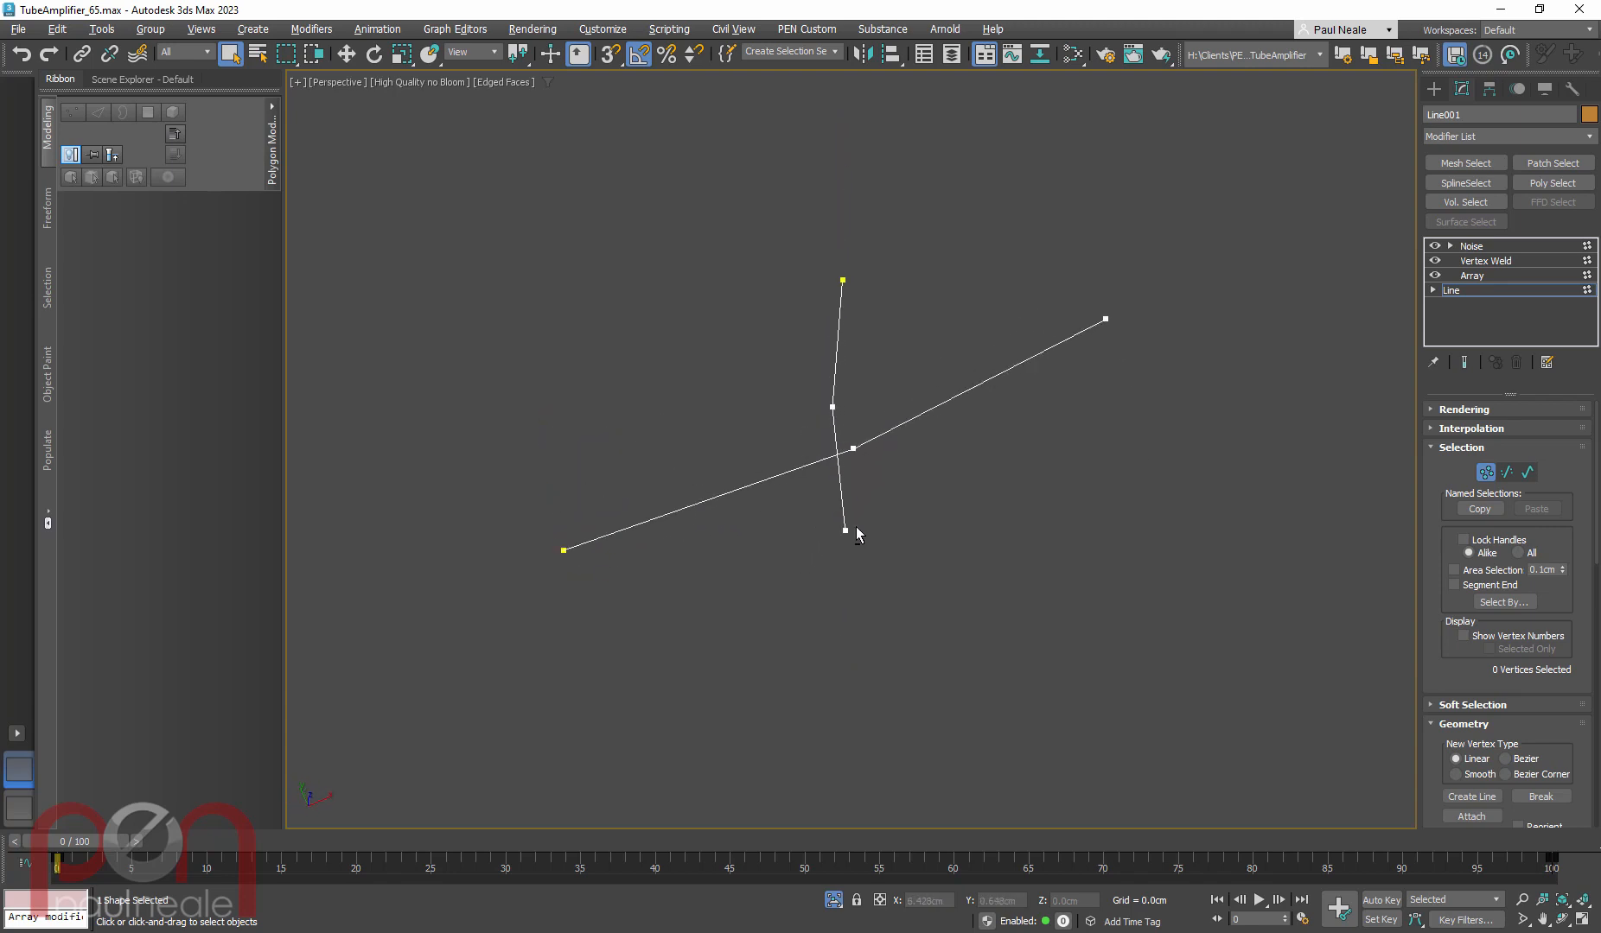
{"action": "middle_click_drag", "start_coordinate": [959, 453], "coordinate": [1036, 434], "text": "alt"}
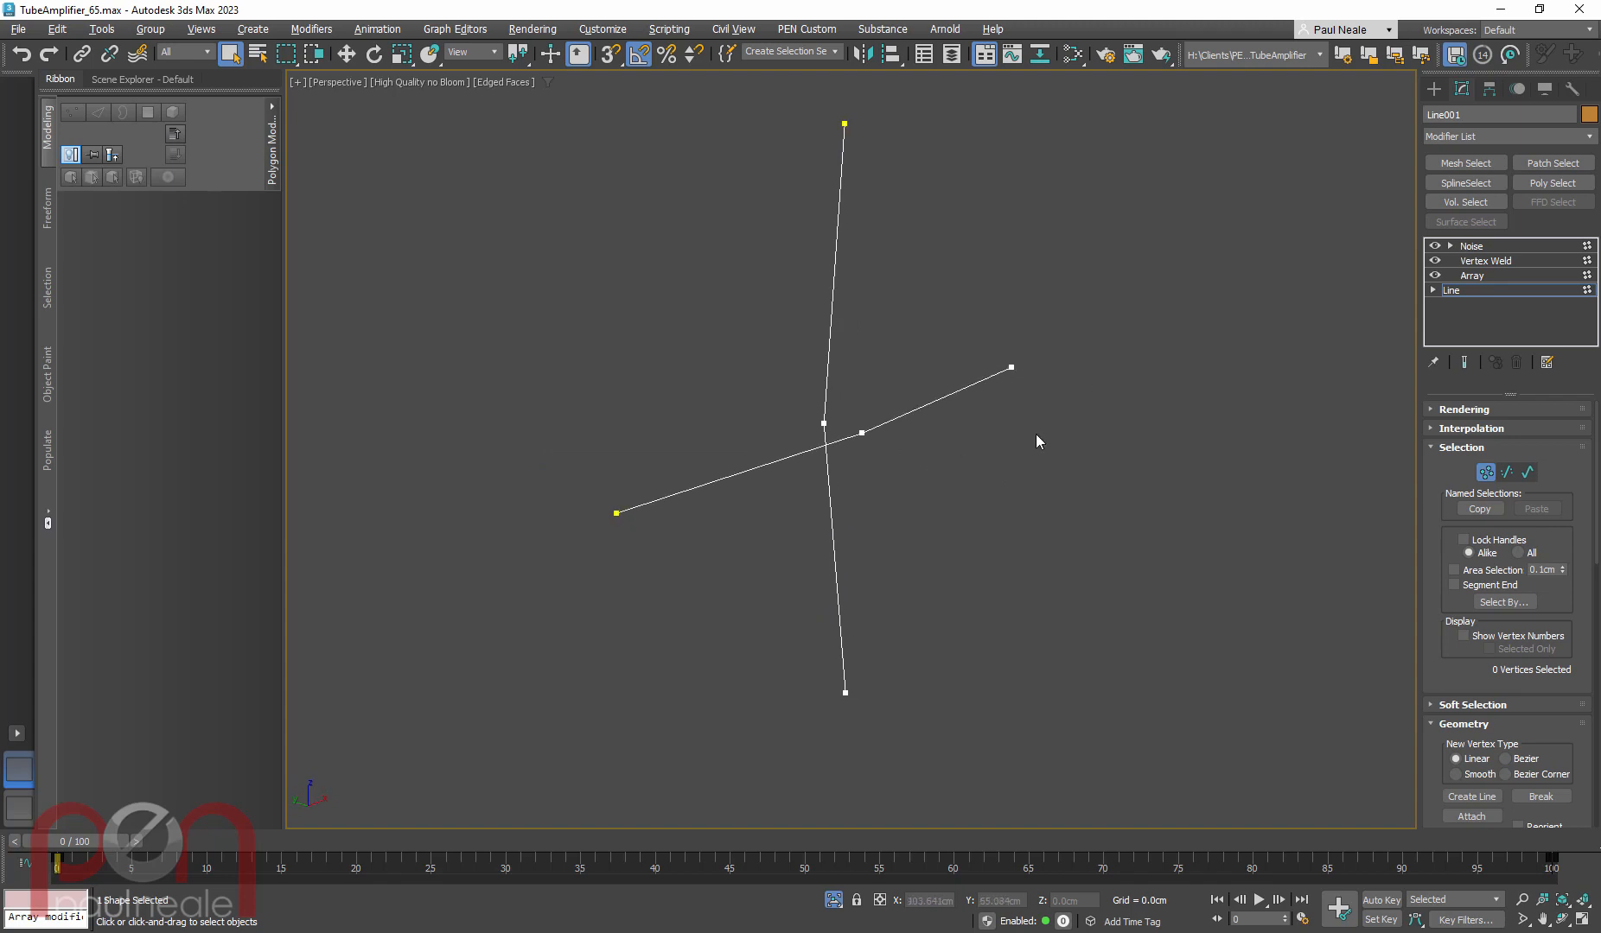
Turn the line's renderer and viewport display back on, and try a 12-sided radial cross-section before returning to Rectangular
{"action": "left_click", "coordinate": [1461, 409]}
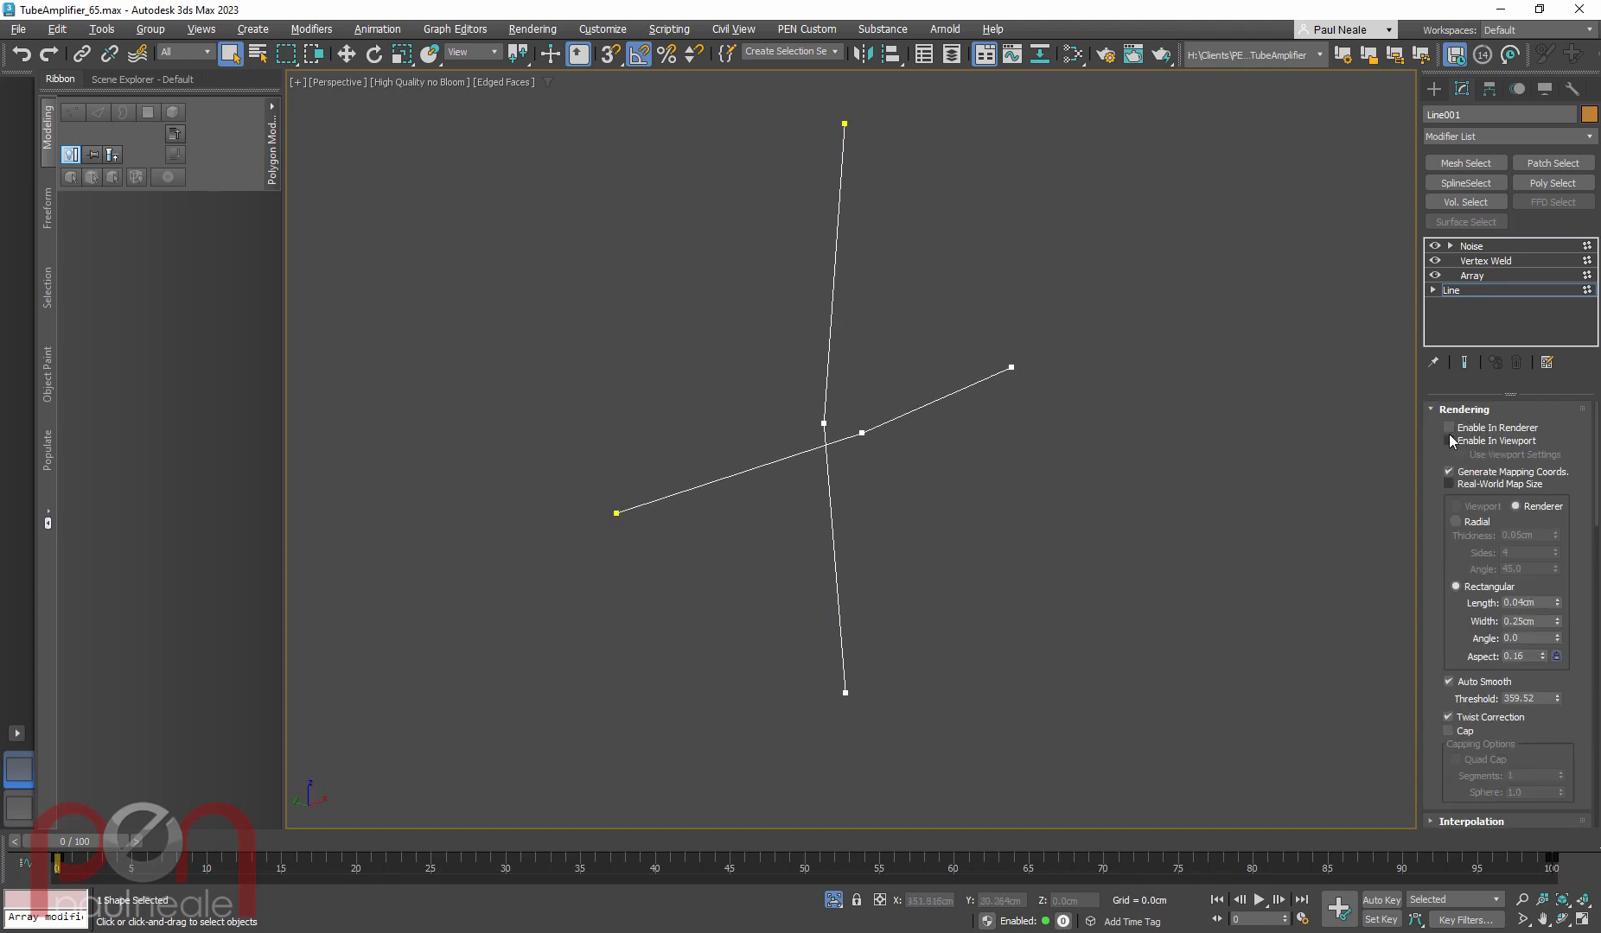
{"action": "left_click", "coordinate": [1449, 441]}
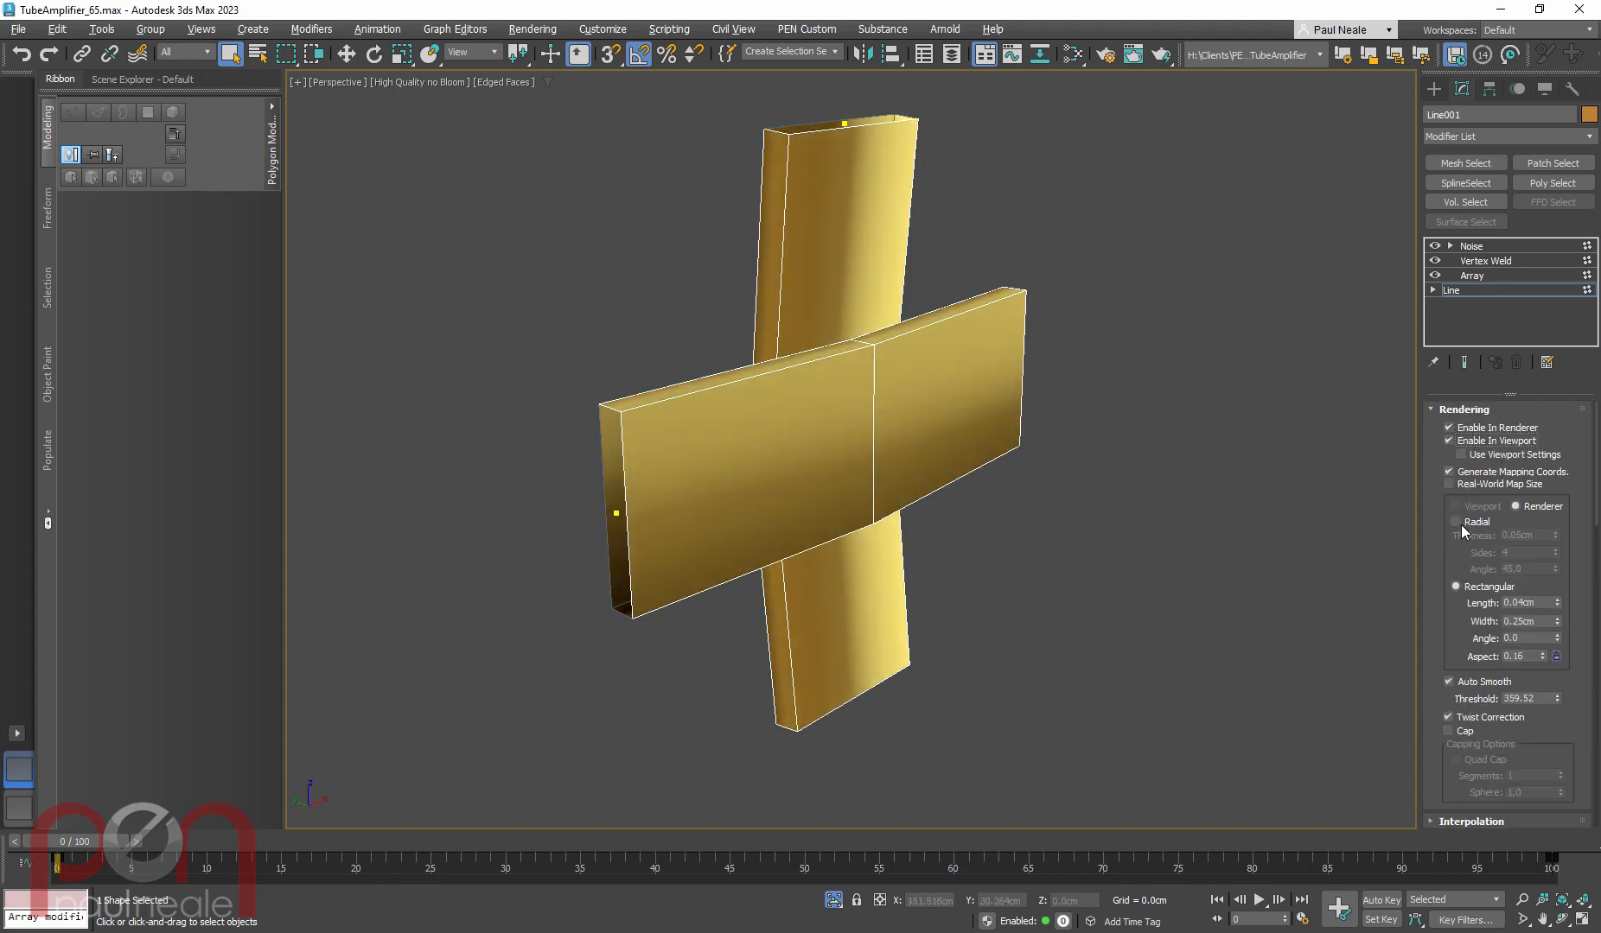
{"action": "left_click", "coordinate": [1456, 522]}
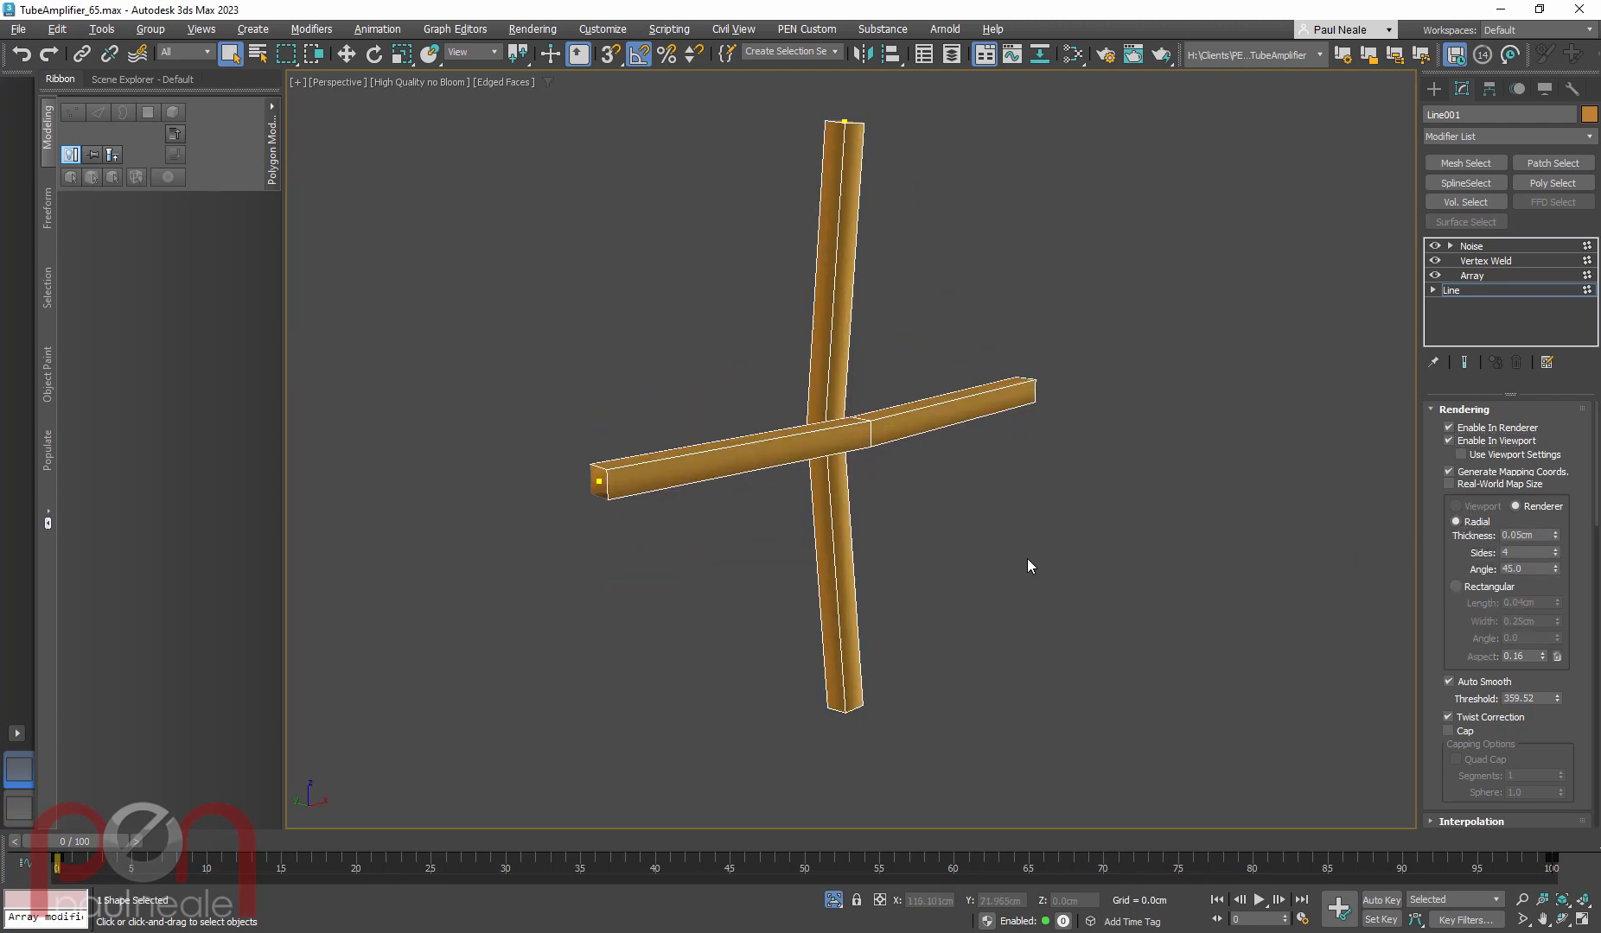
{"action": "left_click_drag", "start_coordinate": [1555, 554], "coordinate": [1560, 524]}
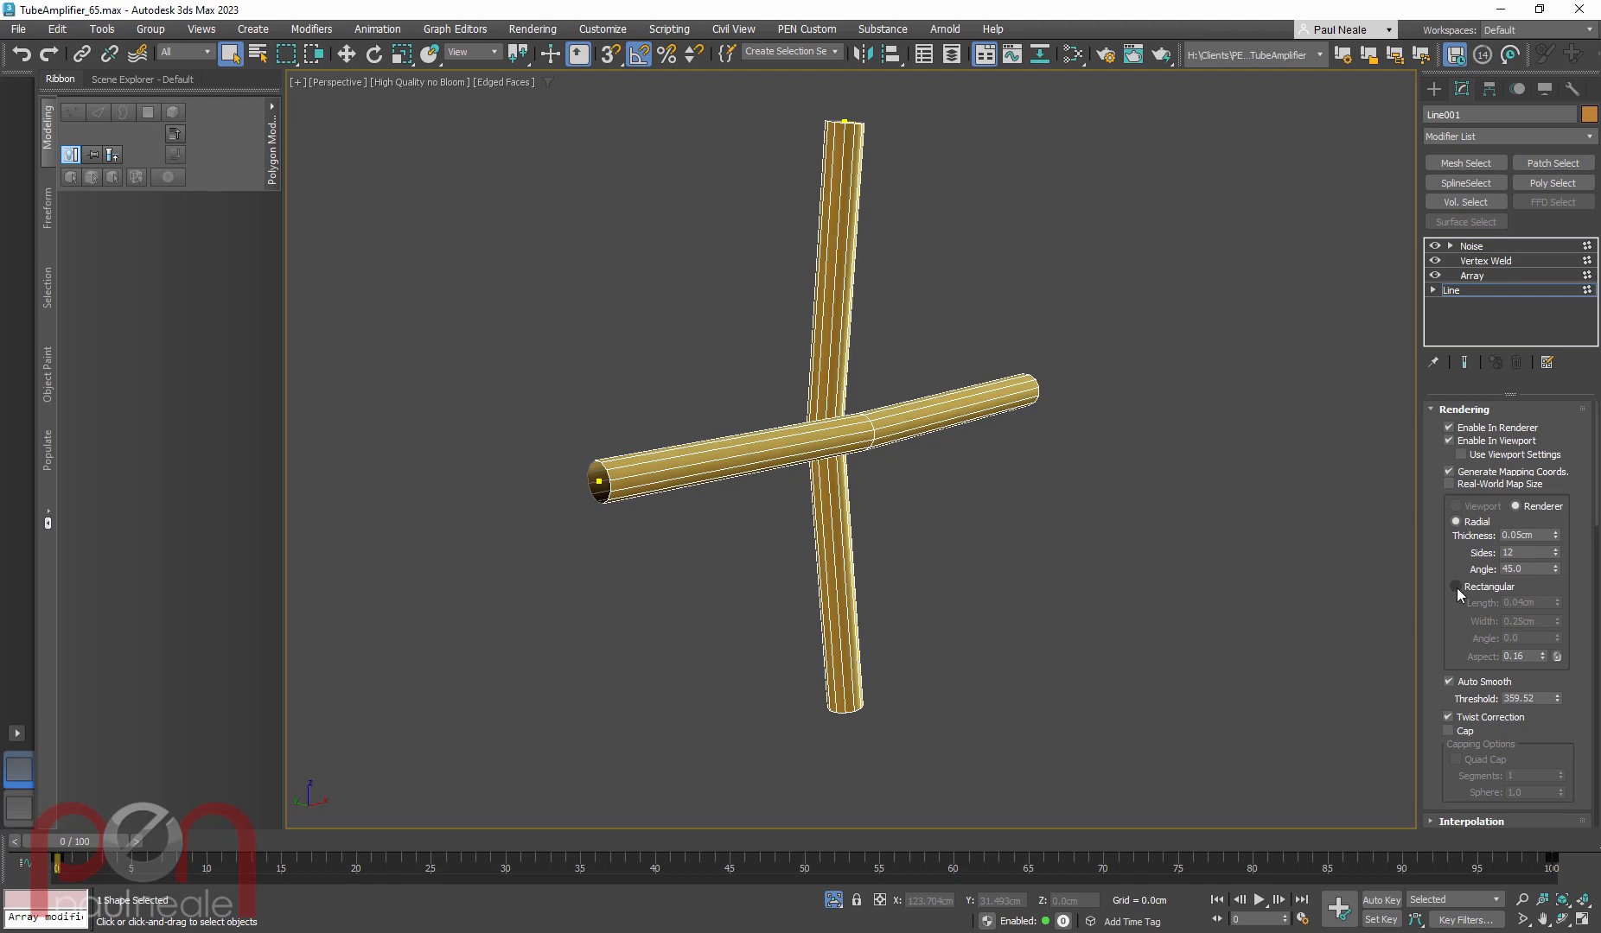
{"action": "left_click", "coordinate": [1457, 587]}
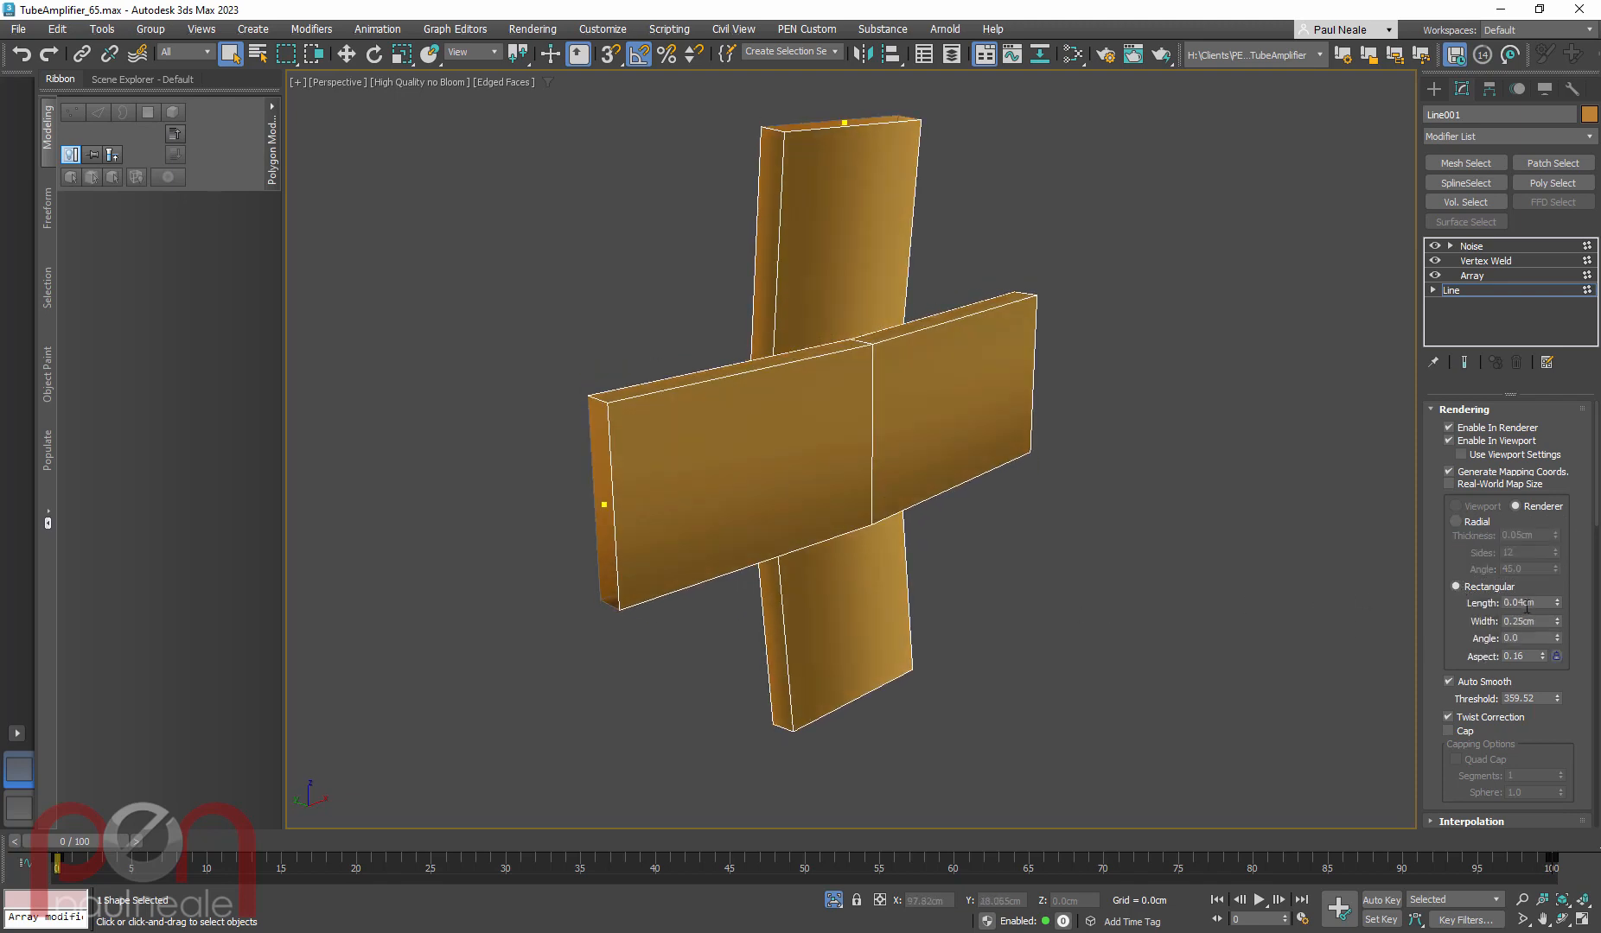
{"action": "middle_click_drag", "start_coordinate": [991, 592], "coordinate": [1016, 570], "text": "alt"}
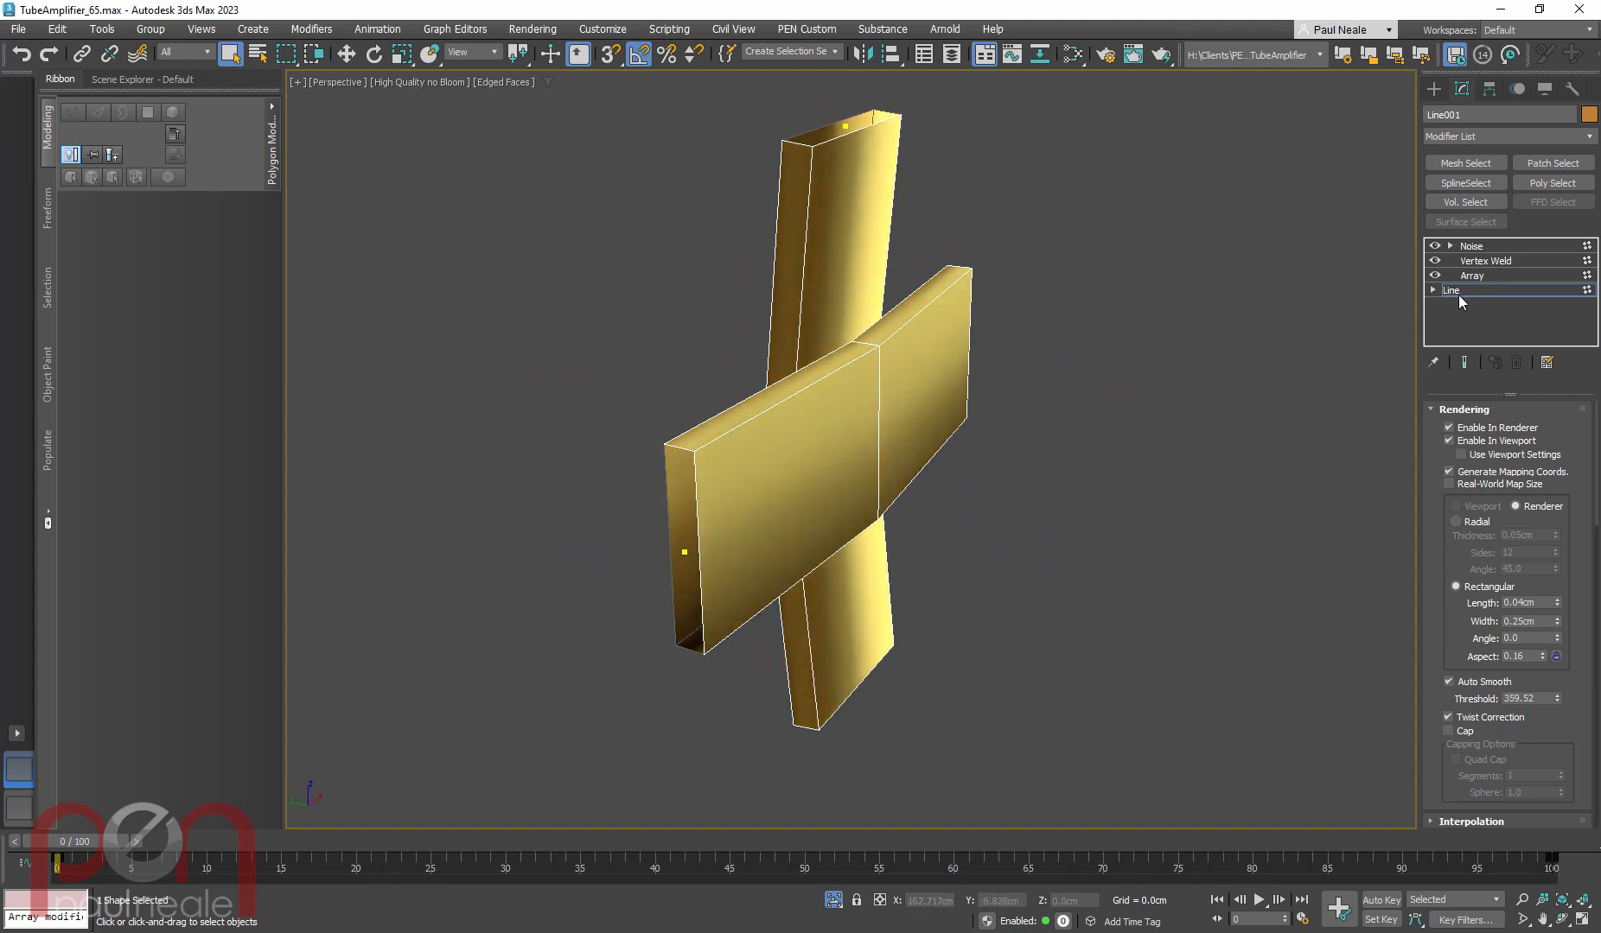
Try the Cap option on the strips' open ends and turn it off again
{"action": "left_click_drag", "start_coordinate": [1446, 649], "coordinate": [1449, 579]}
{"action": "left_click", "coordinate": [1449, 661]}
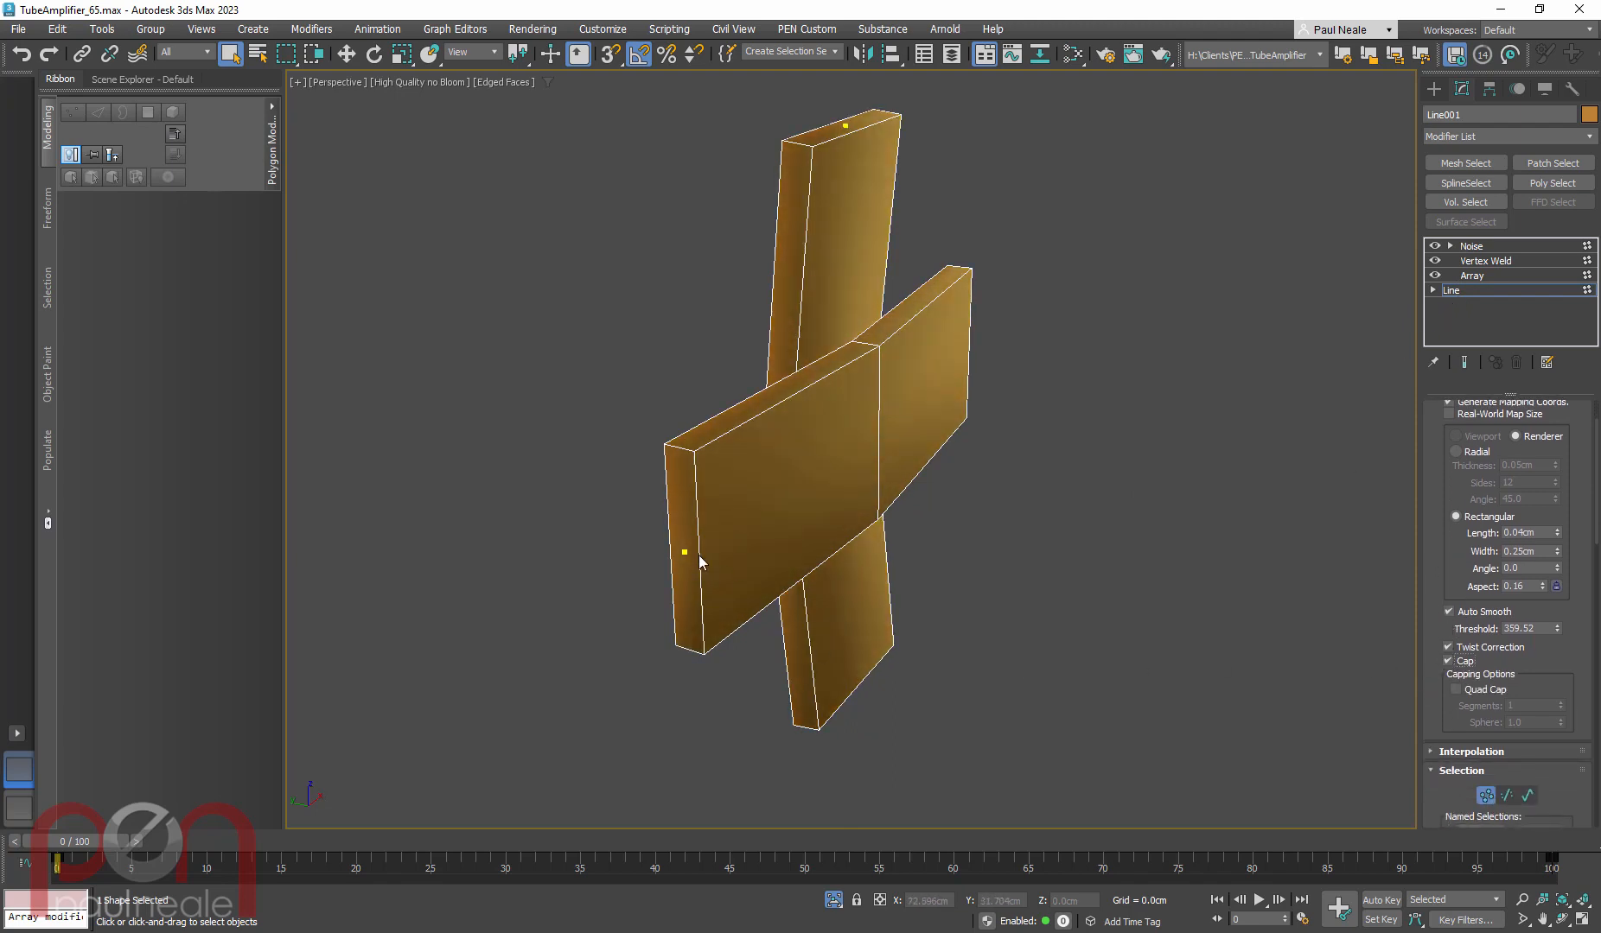
{"action": "middle_click_drag", "start_coordinate": [1081, 500], "coordinate": [1404, 560], "text": "alt"}
{"action": "left_click", "coordinate": [1450, 661]}
{"action": "scroll", "coordinate": [1460, 501], "scroll_direction": "up", "scroll_amount": 2}
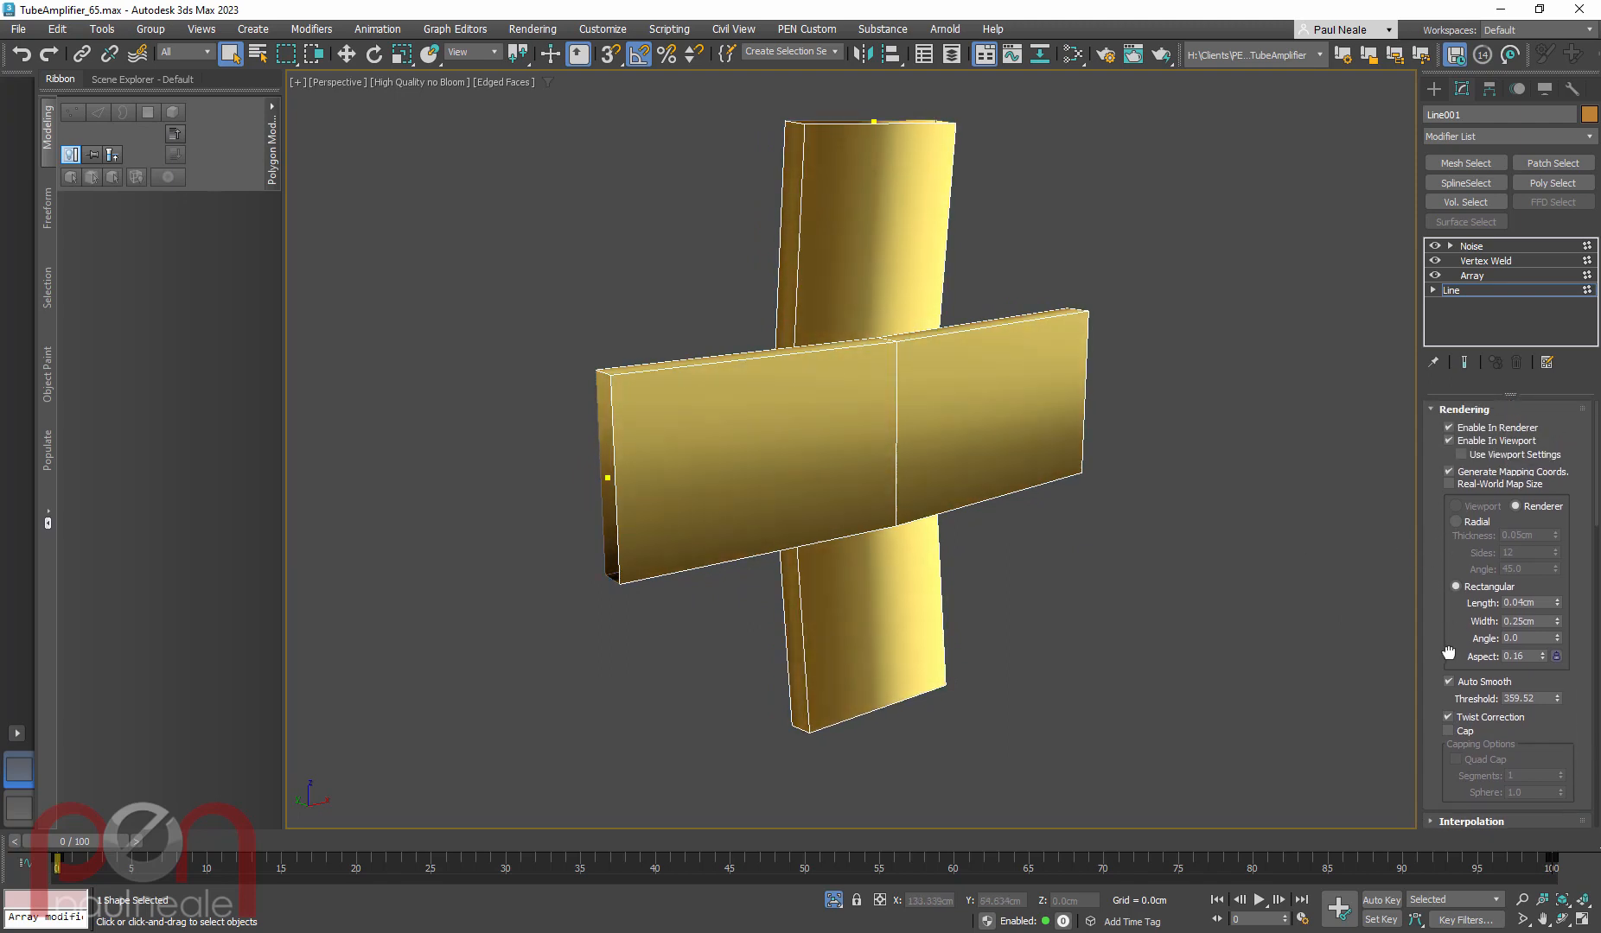
Switch Generate Mapping Coords. off and on again for the strips
{"action": "left_click", "coordinate": [1449, 470]}
{"action": "left_click", "coordinate": [1448, 471]}
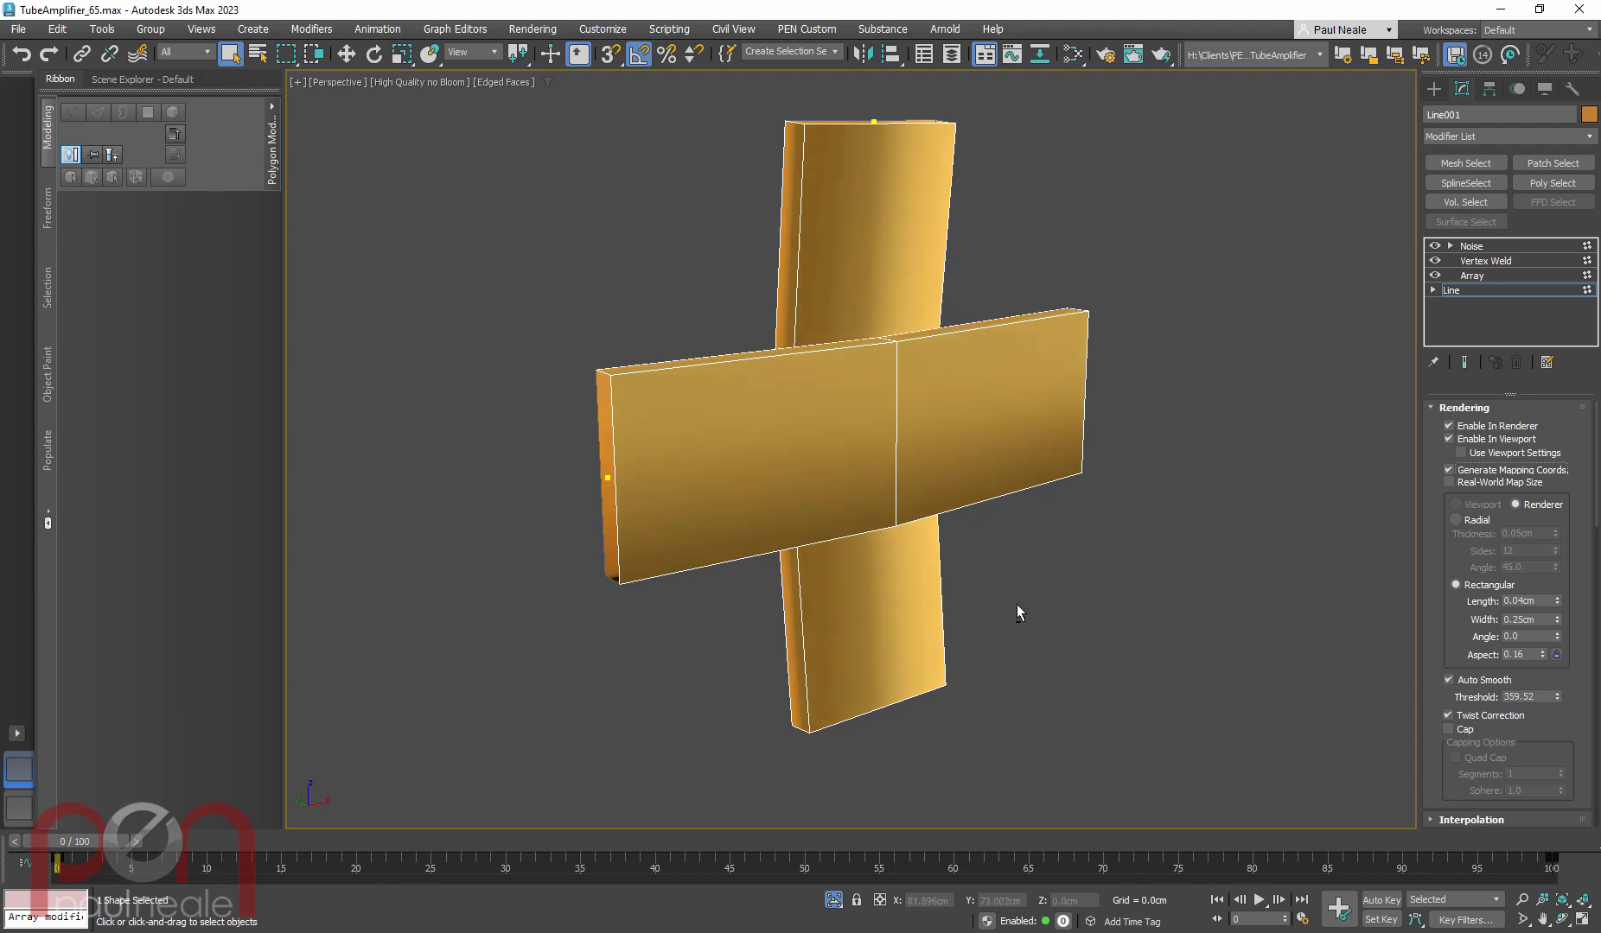
{"action": "middle_click_drag", "start_coordinate": [918, 608], "coordinate": [1027, 555], "text": "alt"}
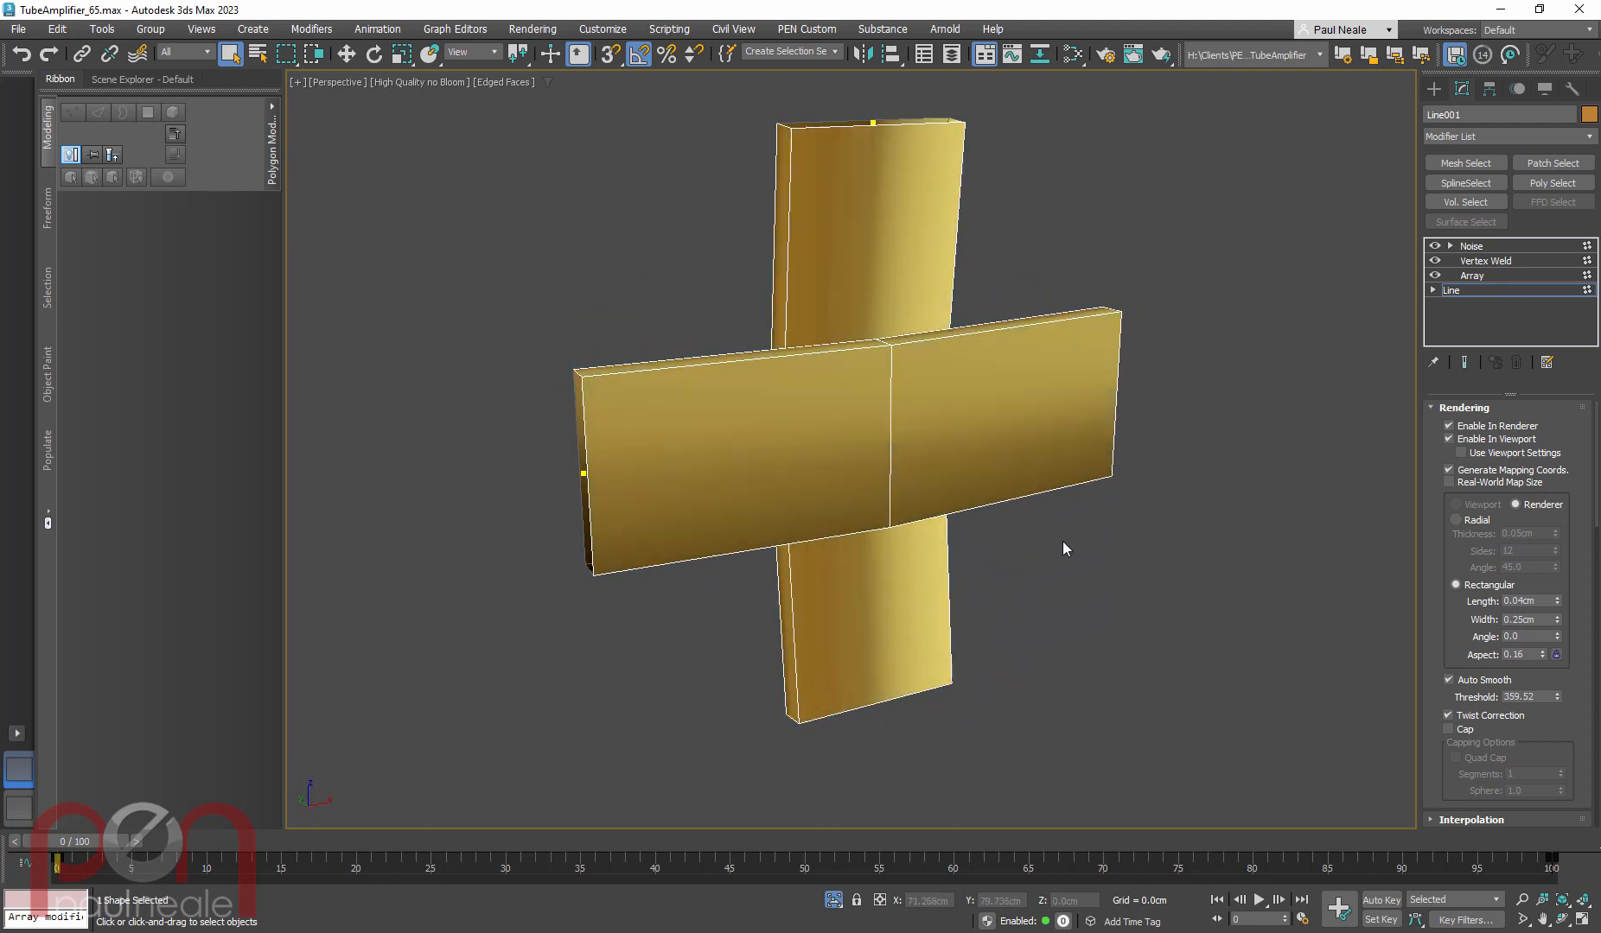
Leave vertex editing, open the grille's Array modifier settings and compare the mesh with and without the modifiers above it
{"action": "left_click", "coordinate": [1475, 288]}
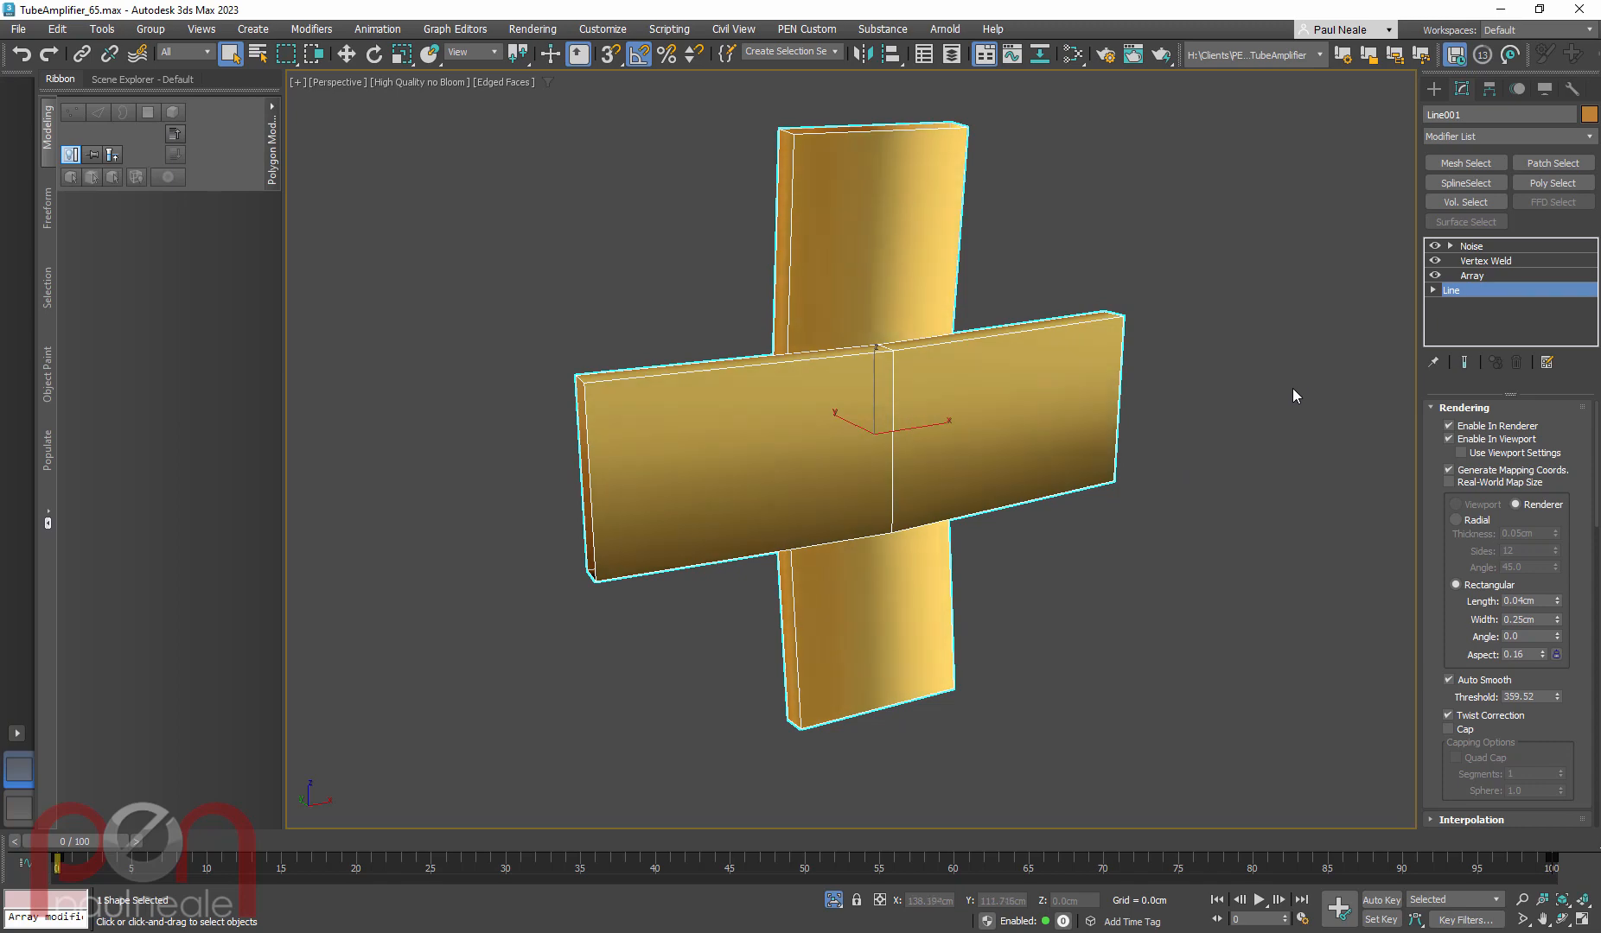
{"action": "left_click", "coordinate": [1476, 276]}
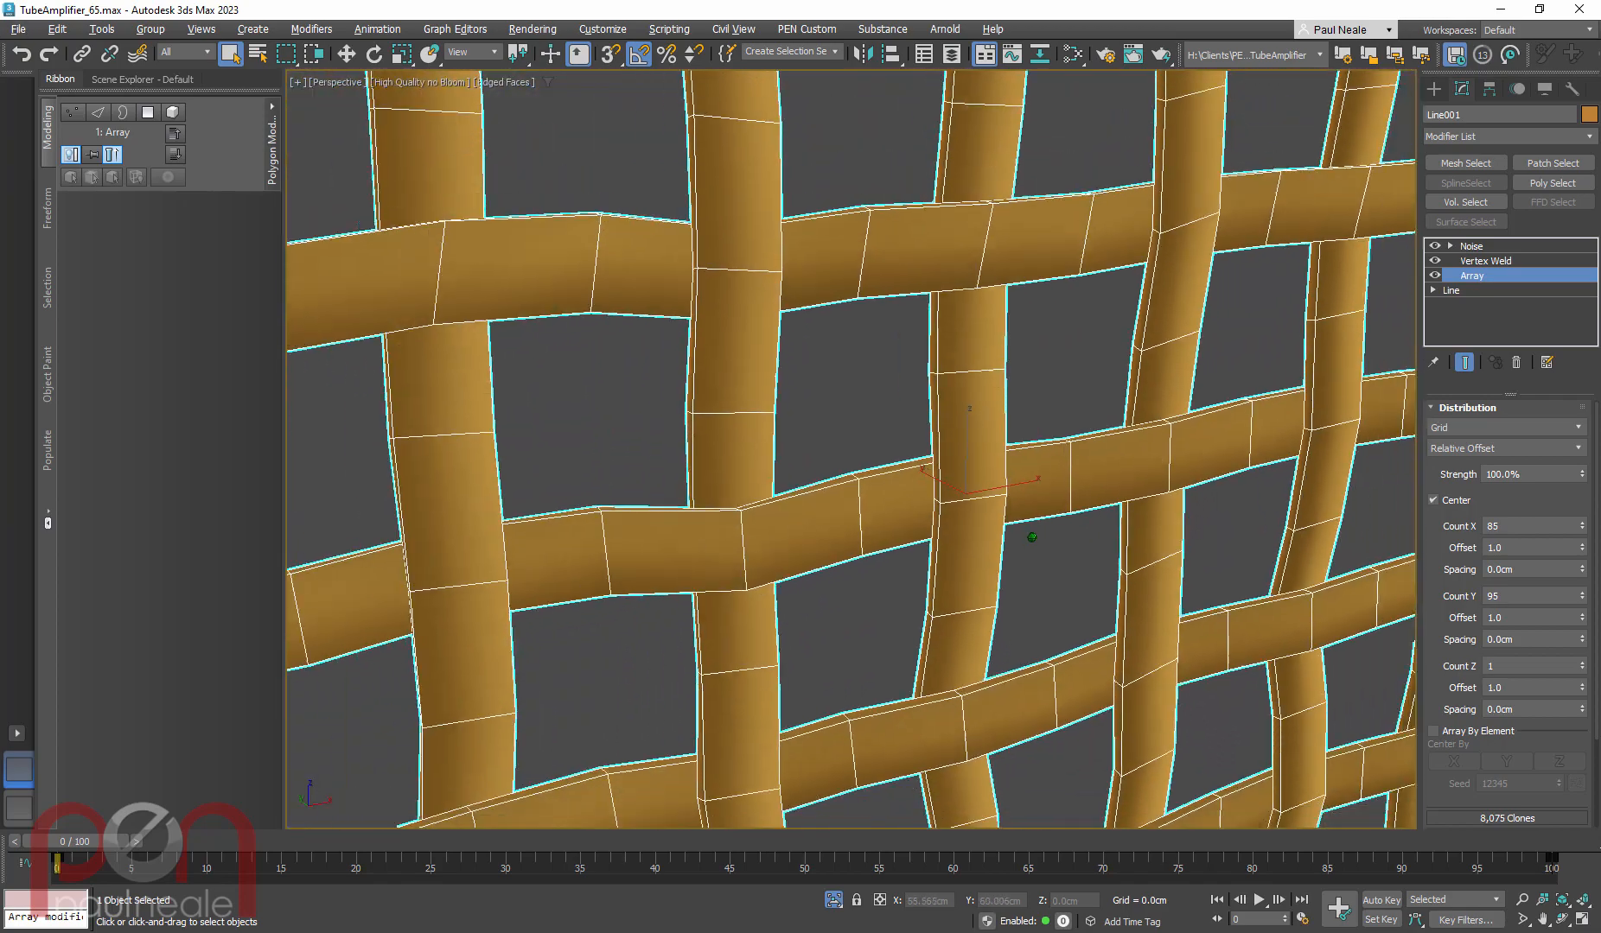
{"action": "scroll", "coordinate": [1196, 461], "scroll_direction": "down", "scroll_amount": 8}
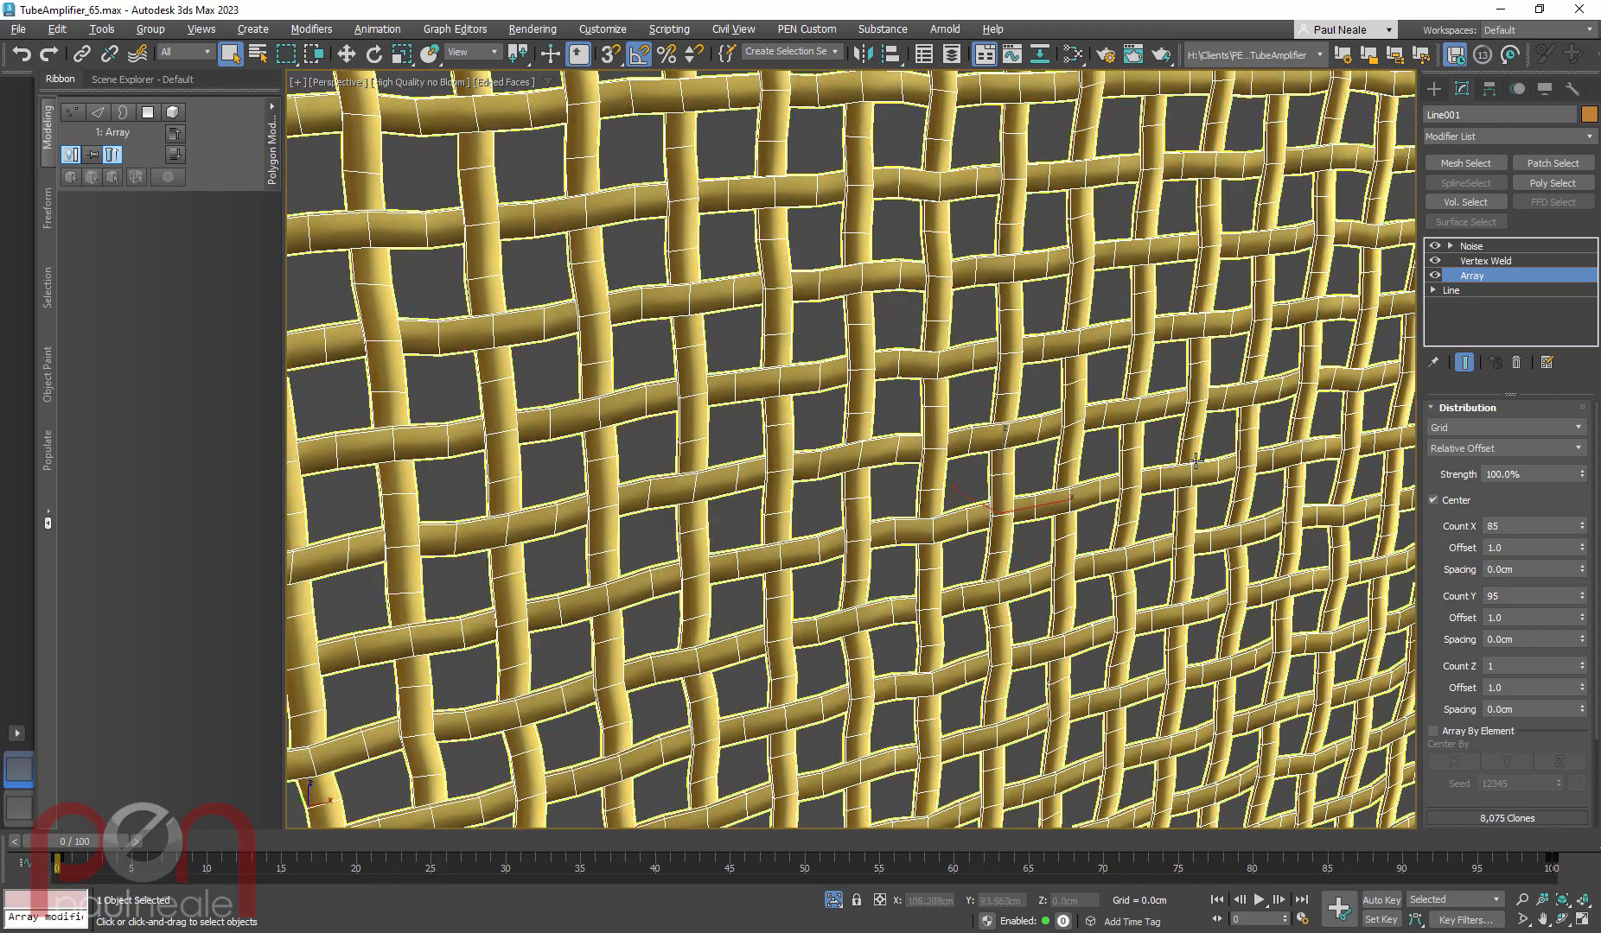
{"action": "left_click", "coordinate": [1464, 363]}
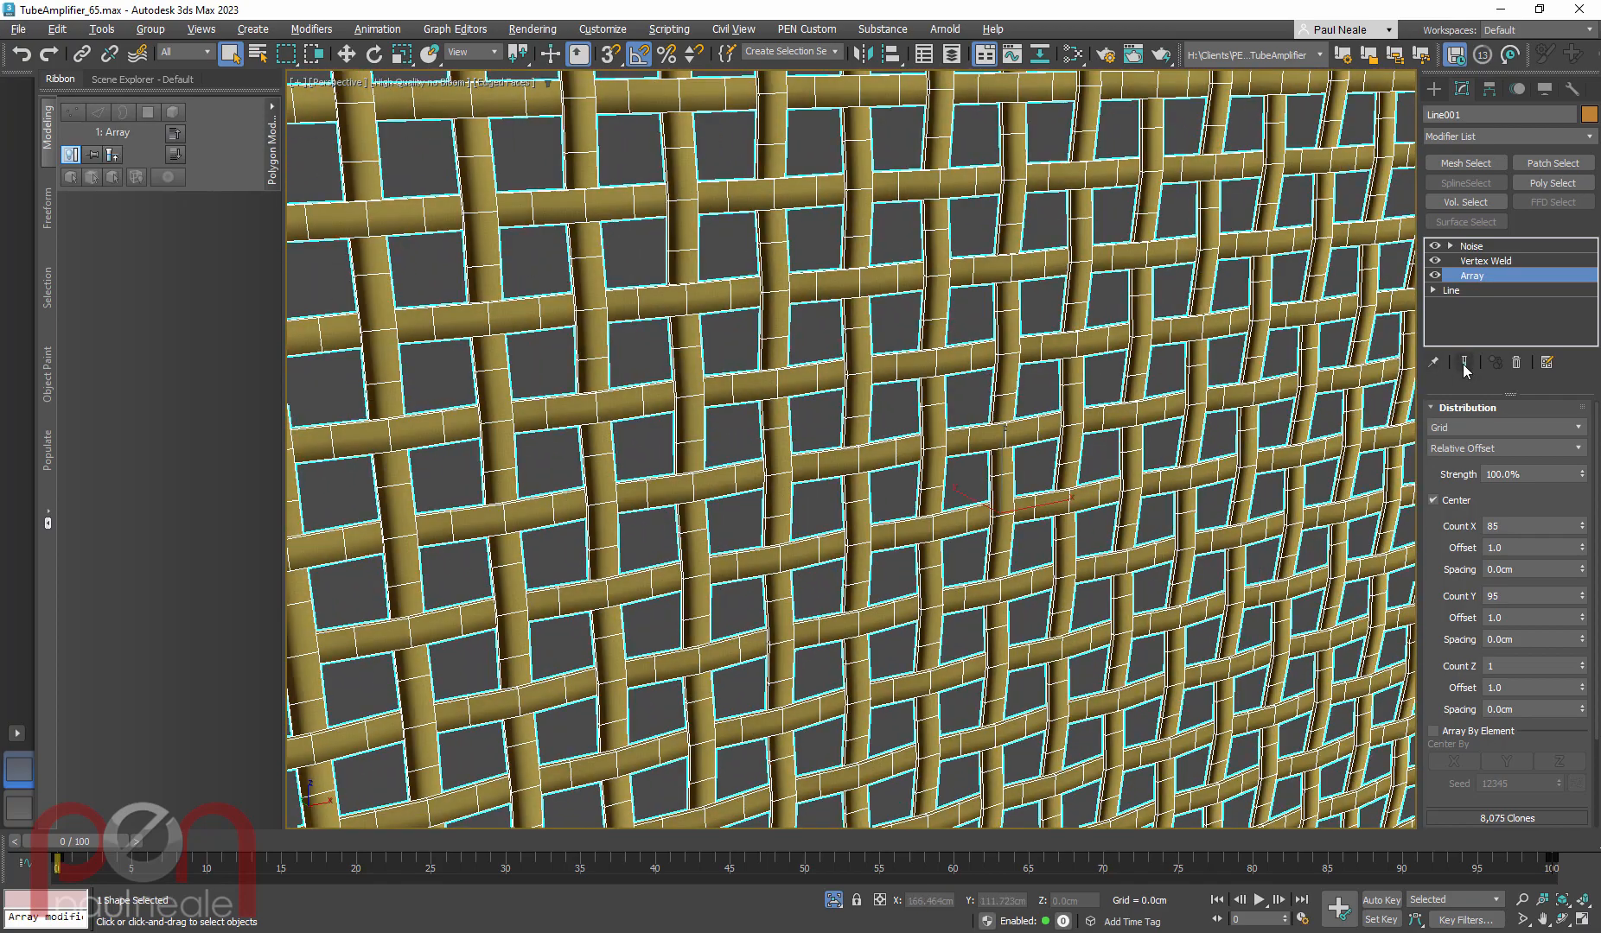
{"action": "left_click", "coordinate": [1465, 363]}
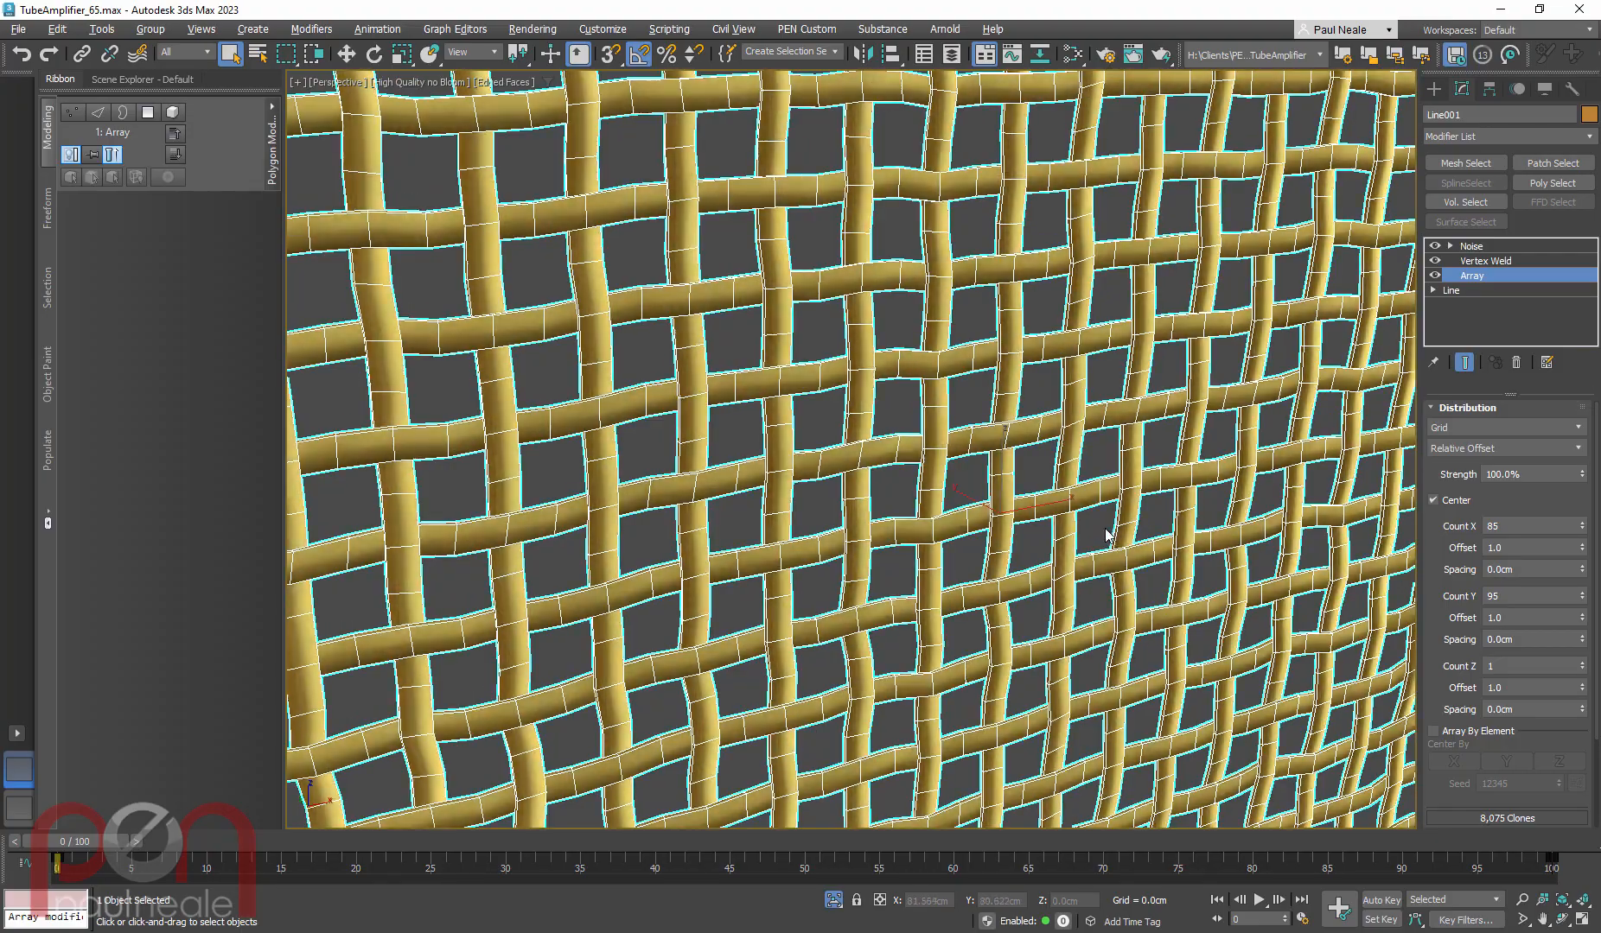
Show the grille only up to its Array modifier and inspect the strip joints up close
{"action": "left_click", "coordinate": [1464, 363]}
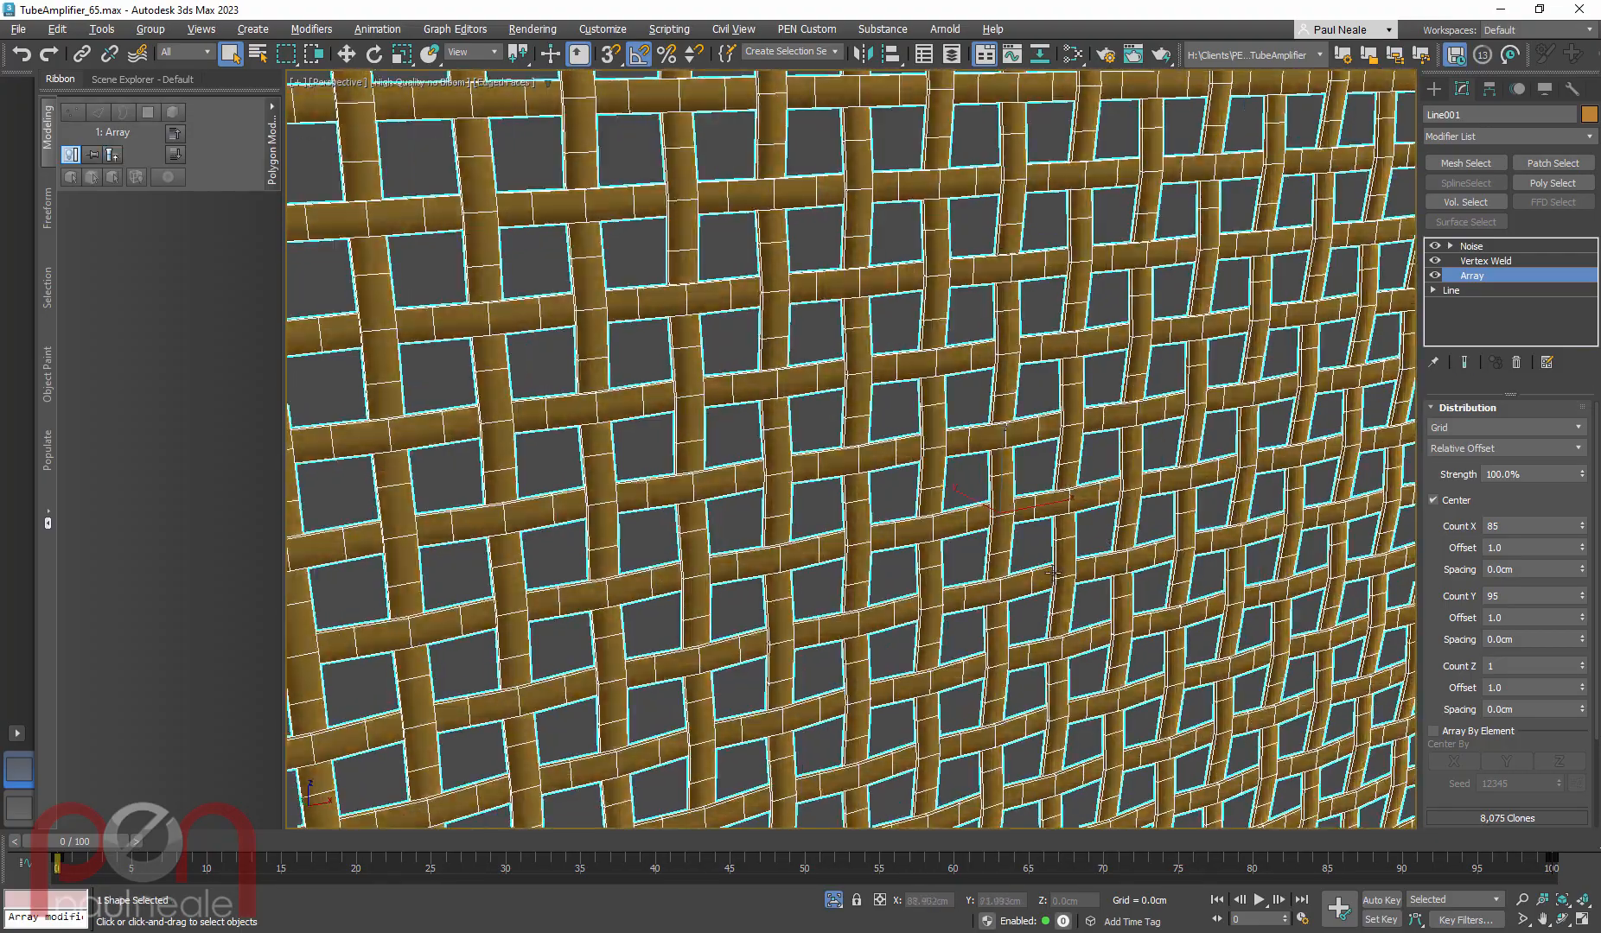
{"action": "scroll", "coordinate": [994, 536], "scroll_direction": "down", "scroll_amount": 5}
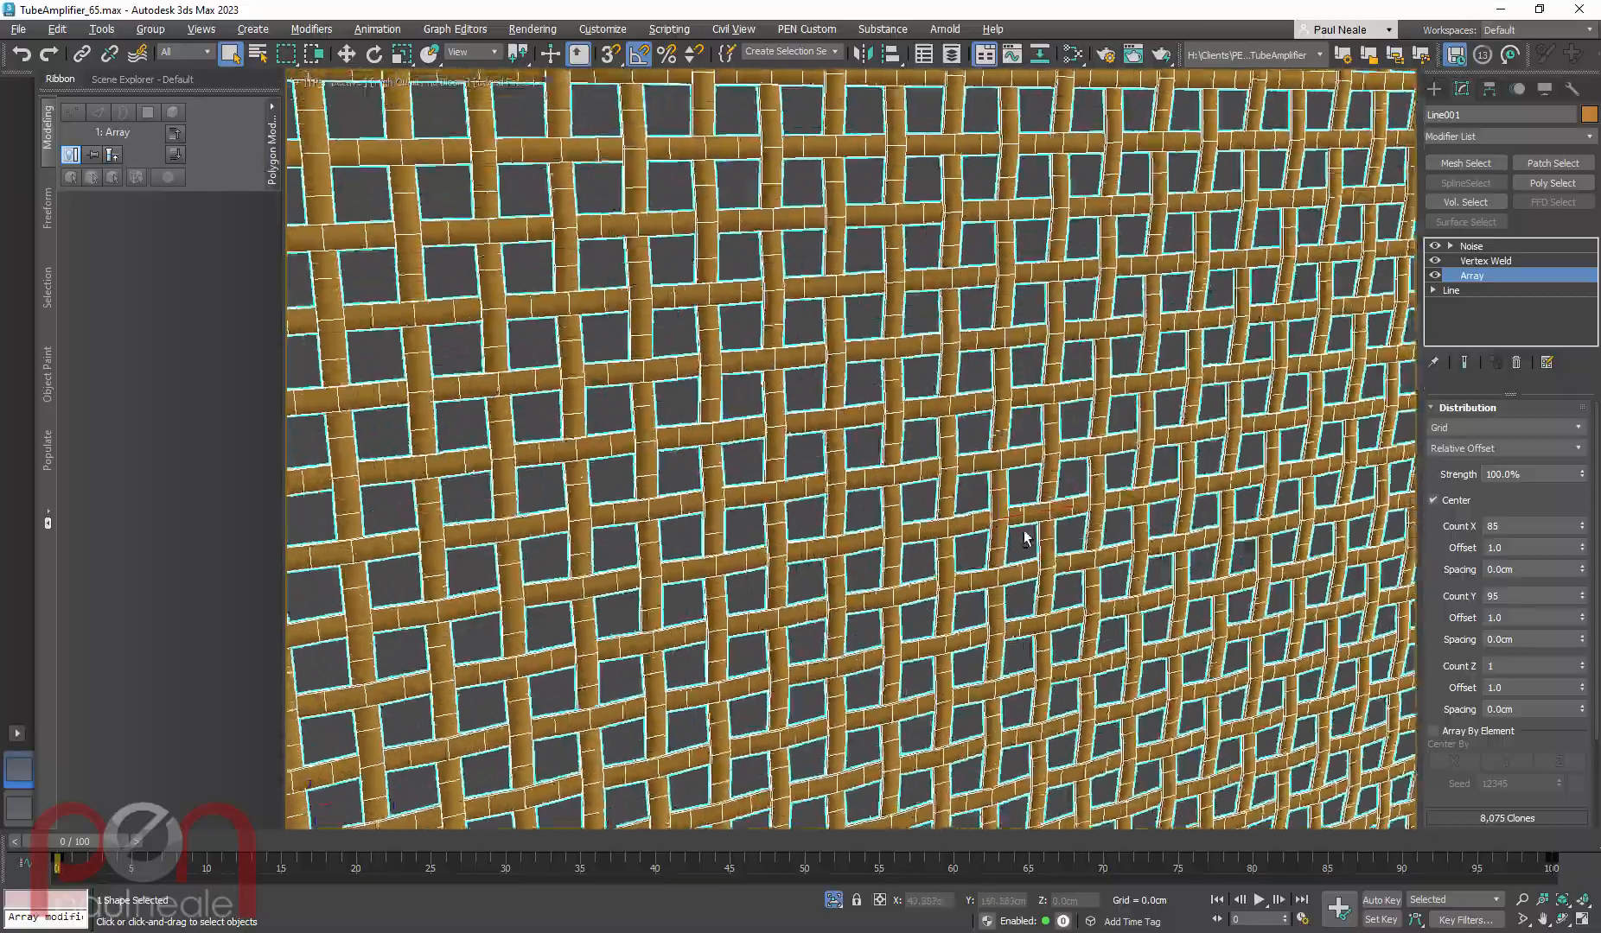
{"action": "scroll", "coordinate": [869, 458], "scroll_direction": "up", "scroll_amount": 5}
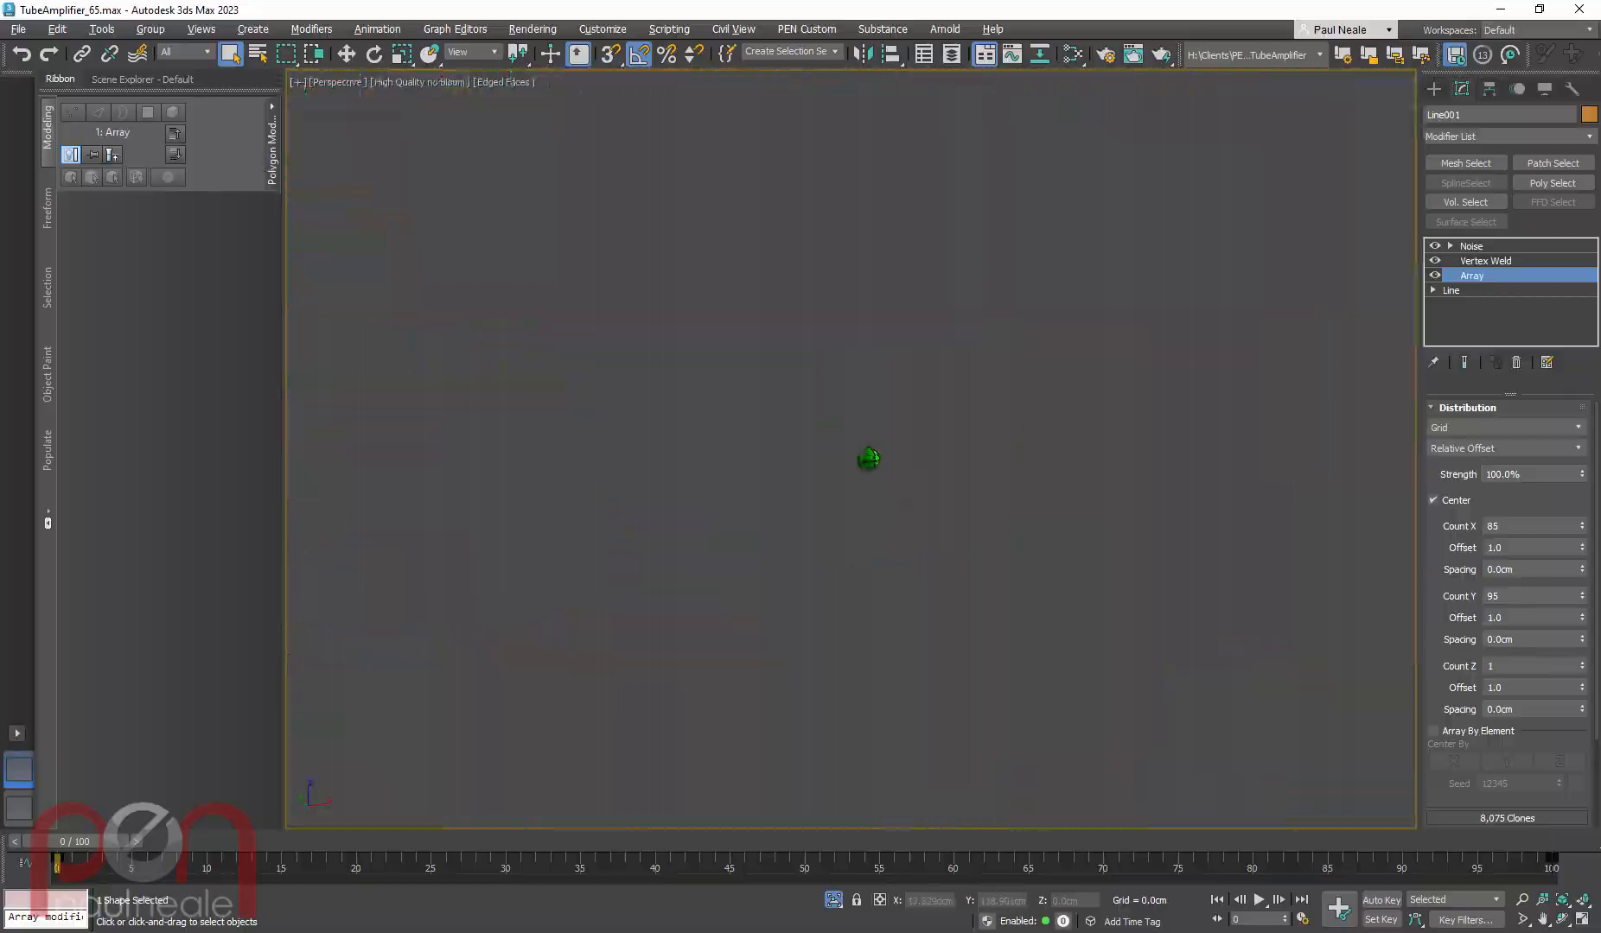
{"action": "scroll", "coordinate": [869, 458], "scroll_direction": "up", "scroll_amount": 6}
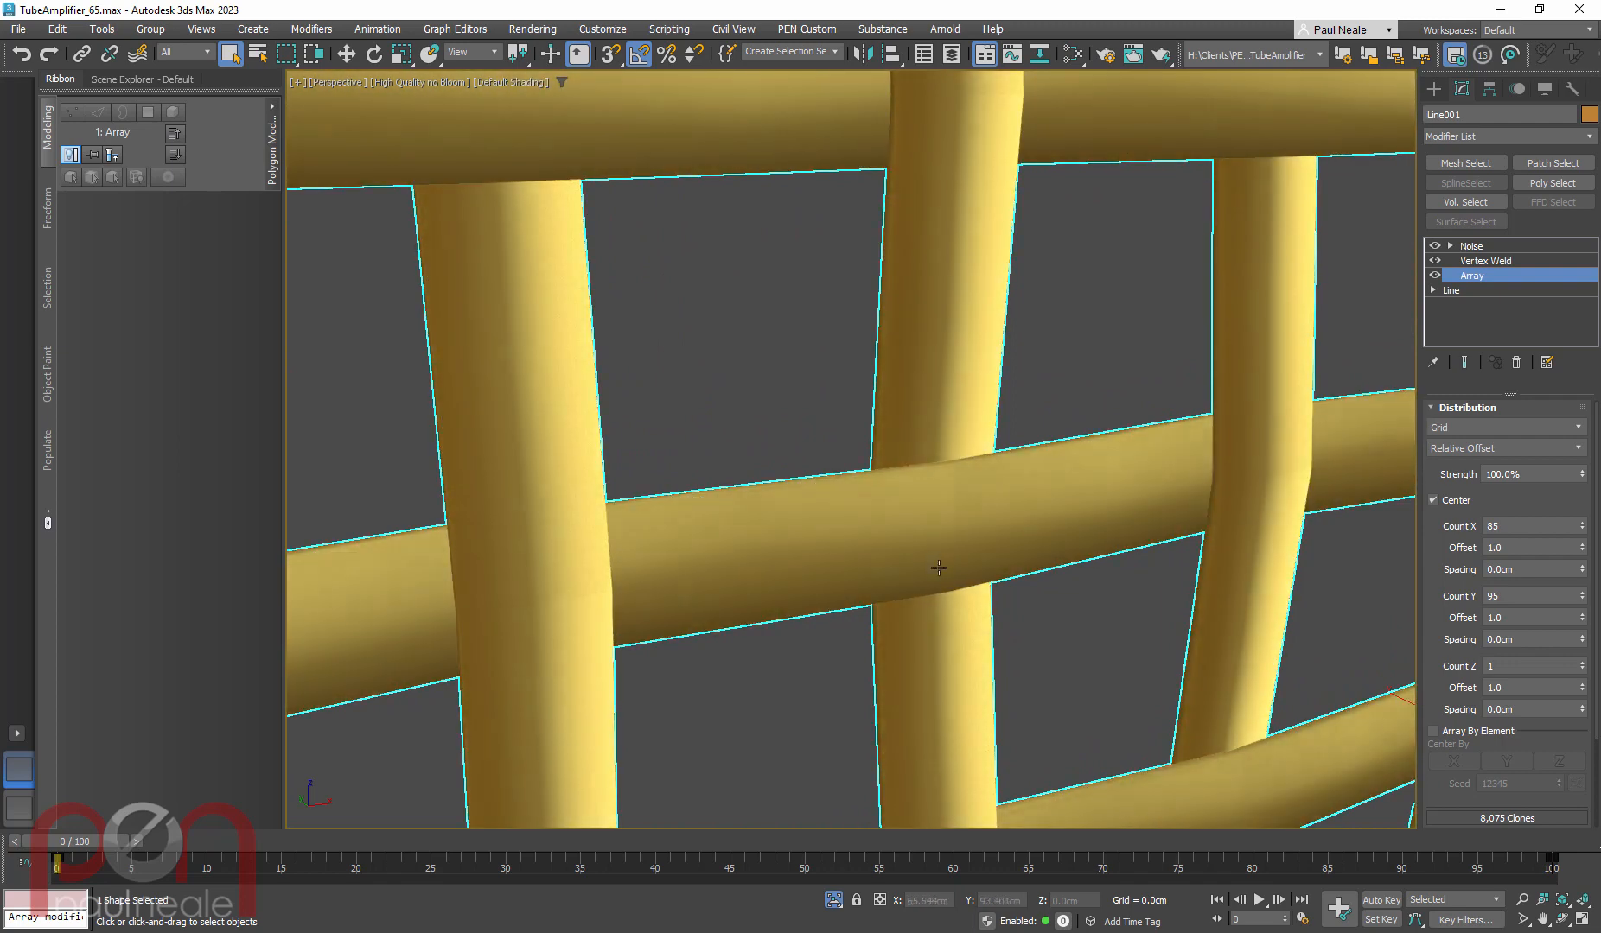
{"action": "middle_click_drag", "start_coordinate": [983, 548], "coordinate": [633, 615], "text": "alt"}
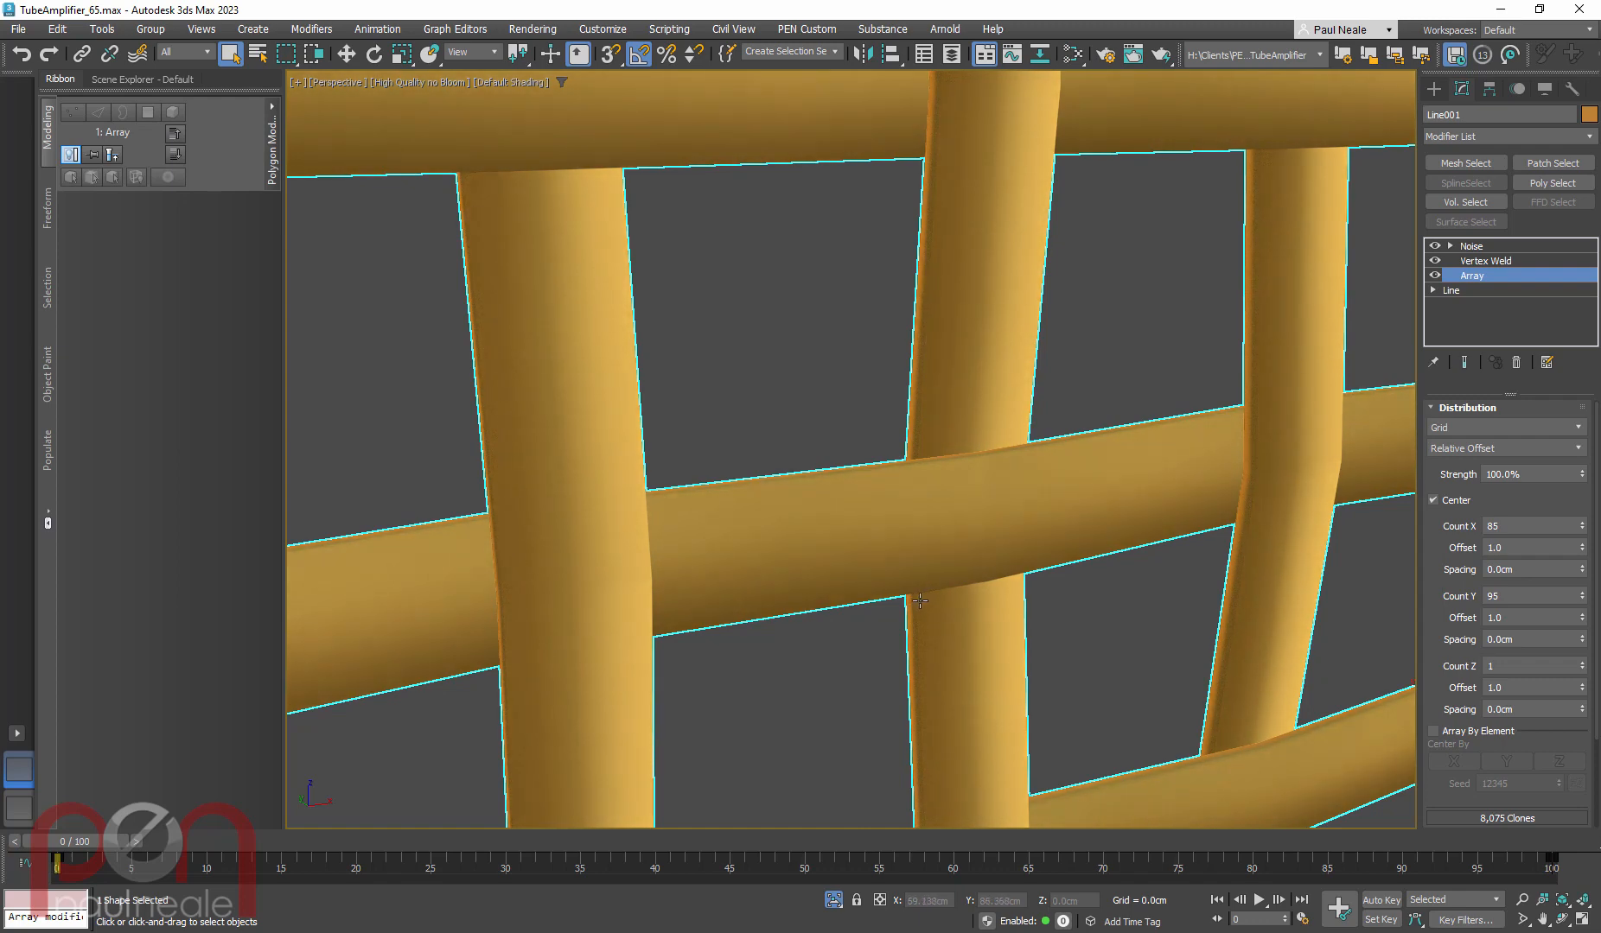
Show the mesh edges over the shading and examine where the arrayed strip segments meet
{"action": "key", "text": "F4"}
{"action": "scroll", "coordinate": [795, 618], "scroll_direction": "up", "scroll_amount": 5}
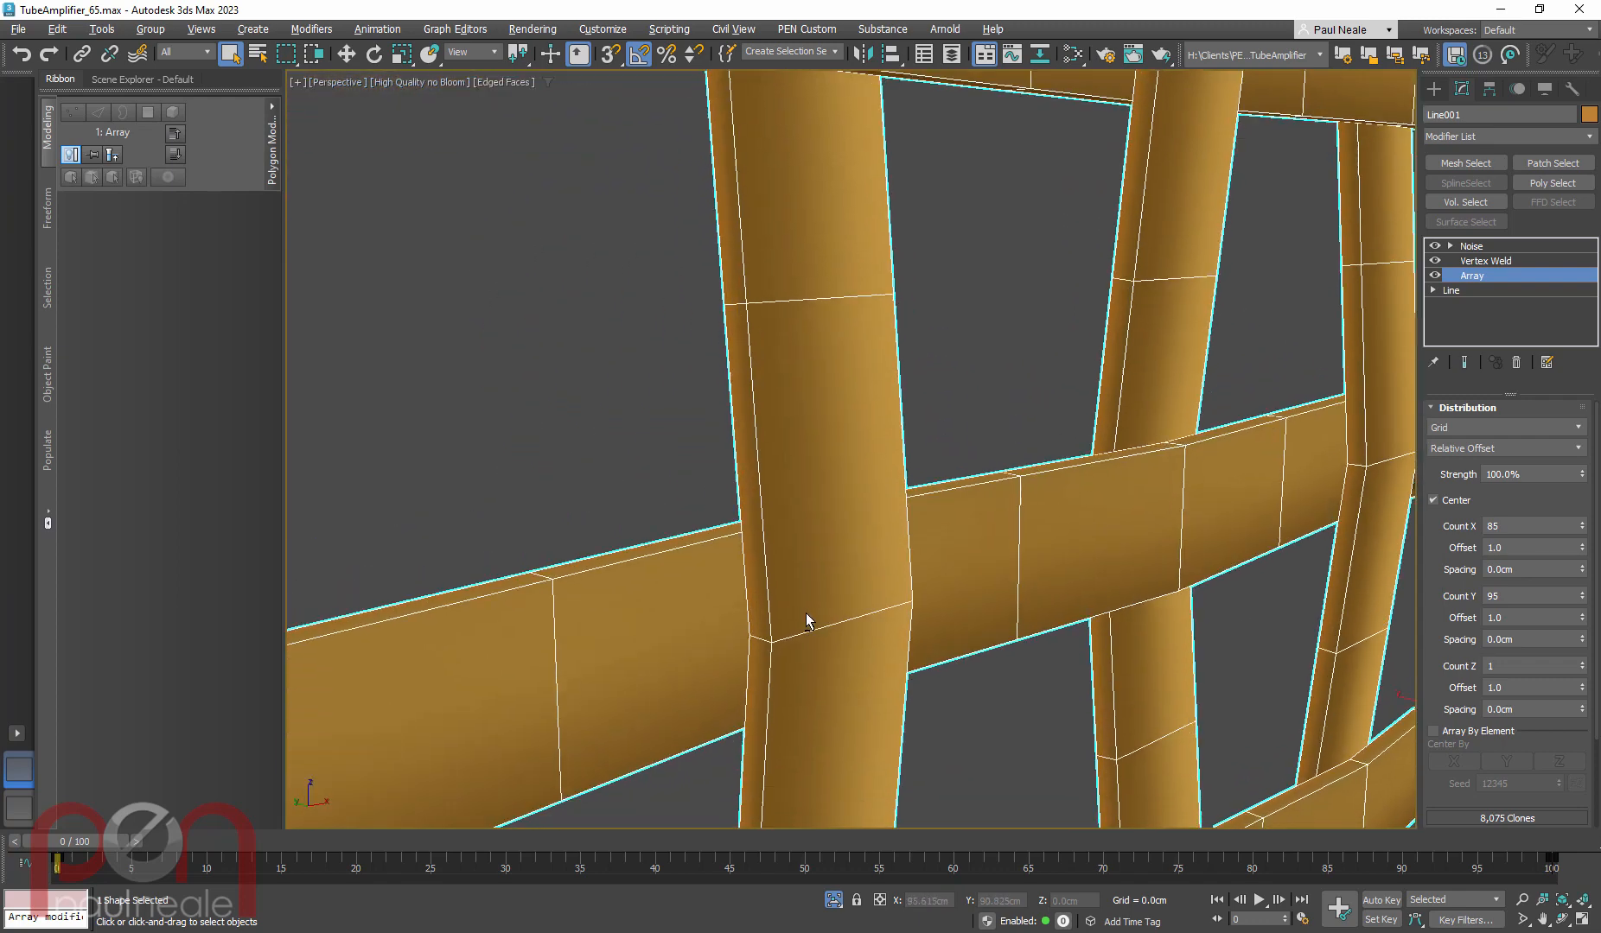
{"action": "mouse_move", "coordinate": [818, 608]}
{"action": "middle_mouse_down", "text": "alt"}
{"action": "mouse_move", "coordinate": [877, 610]}
{"action": "mouse_move", "coordinate": [822, 603]}
{"action": "middle_mouse_up", "text": "alt"}
{"action": "scroll", "coordinate": [1006, 566], "scroll_direction": "down", "scroll_amount": 5}
{"action": "mouse_move", "coordinate": [1006, 566]}
{"action": "middle_mouse_down", "text": "alt"}
{"action": "mouse_move", "coordinate": [1037, 598]}
{"action": "mouse_move", "coordinate": [1125, 554]}
{"action": "mouse_move", "coordinate": [1070, 568]}
{"action": "mouse_move", "coordinate": [937, 557]}
{"action": "mouse_move", "coordinate": [1007, 566]}
{"action": "middle_mouse_up", "text": "alt"}
{"action": "scroll", "coordinate": [1006, 566], "scroll_direction": "down", "scroll_amount": 8}
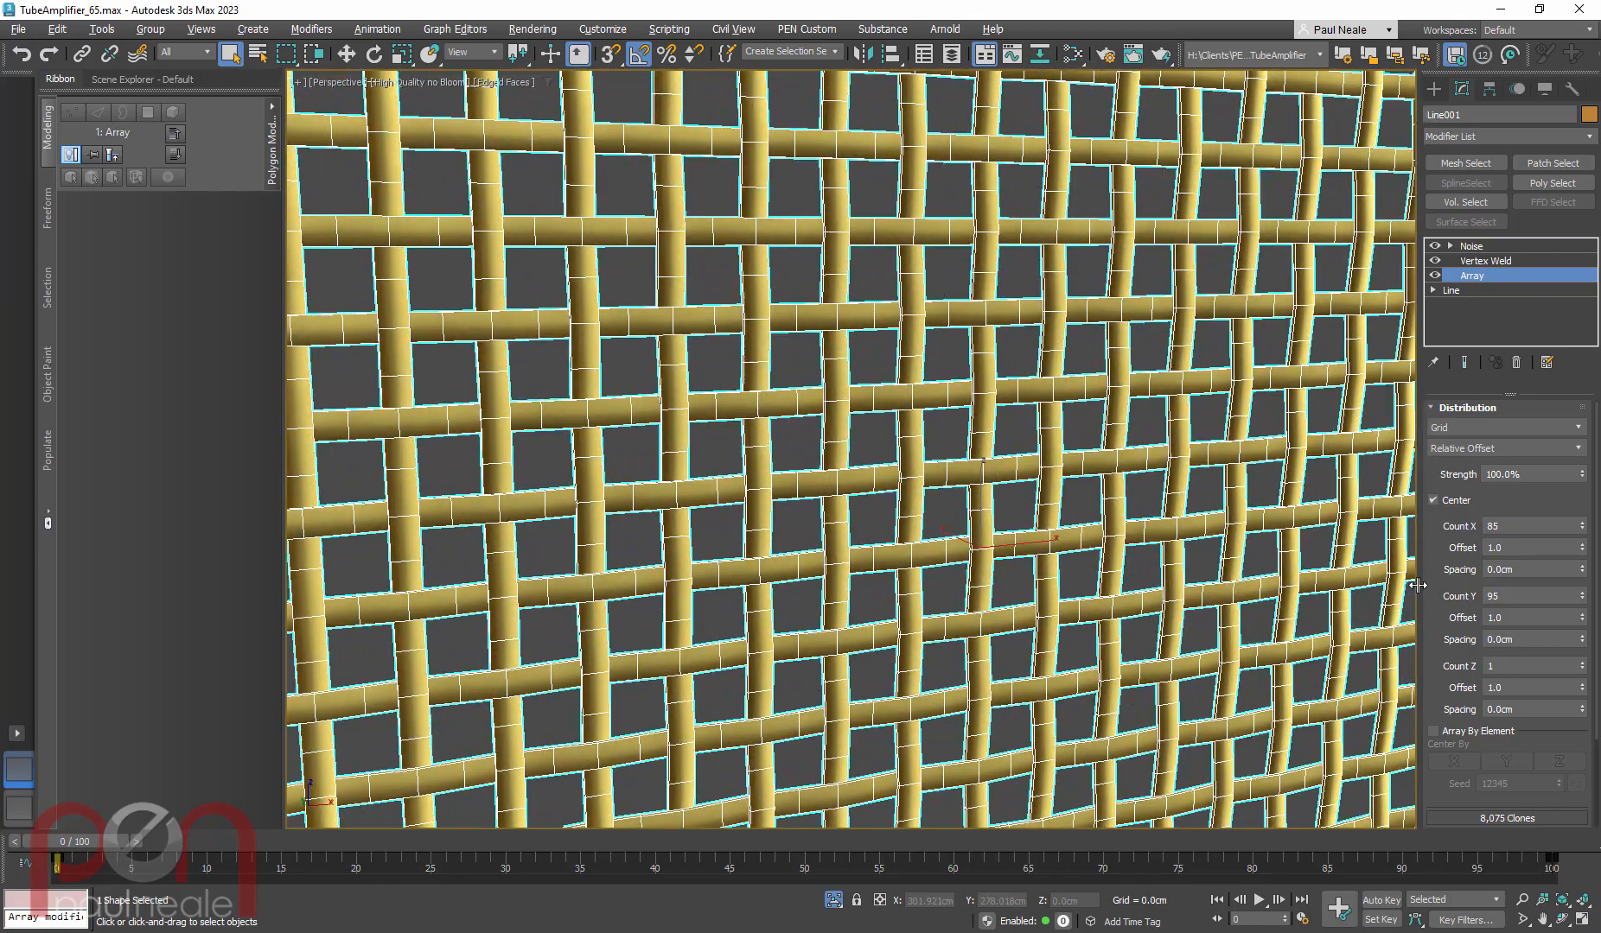
Widen the command panel to fit two columns of modifier settings
{"action": "left_click_drag", "start_coordinate": [1418, 585], "coordinate": [1241, 606]}
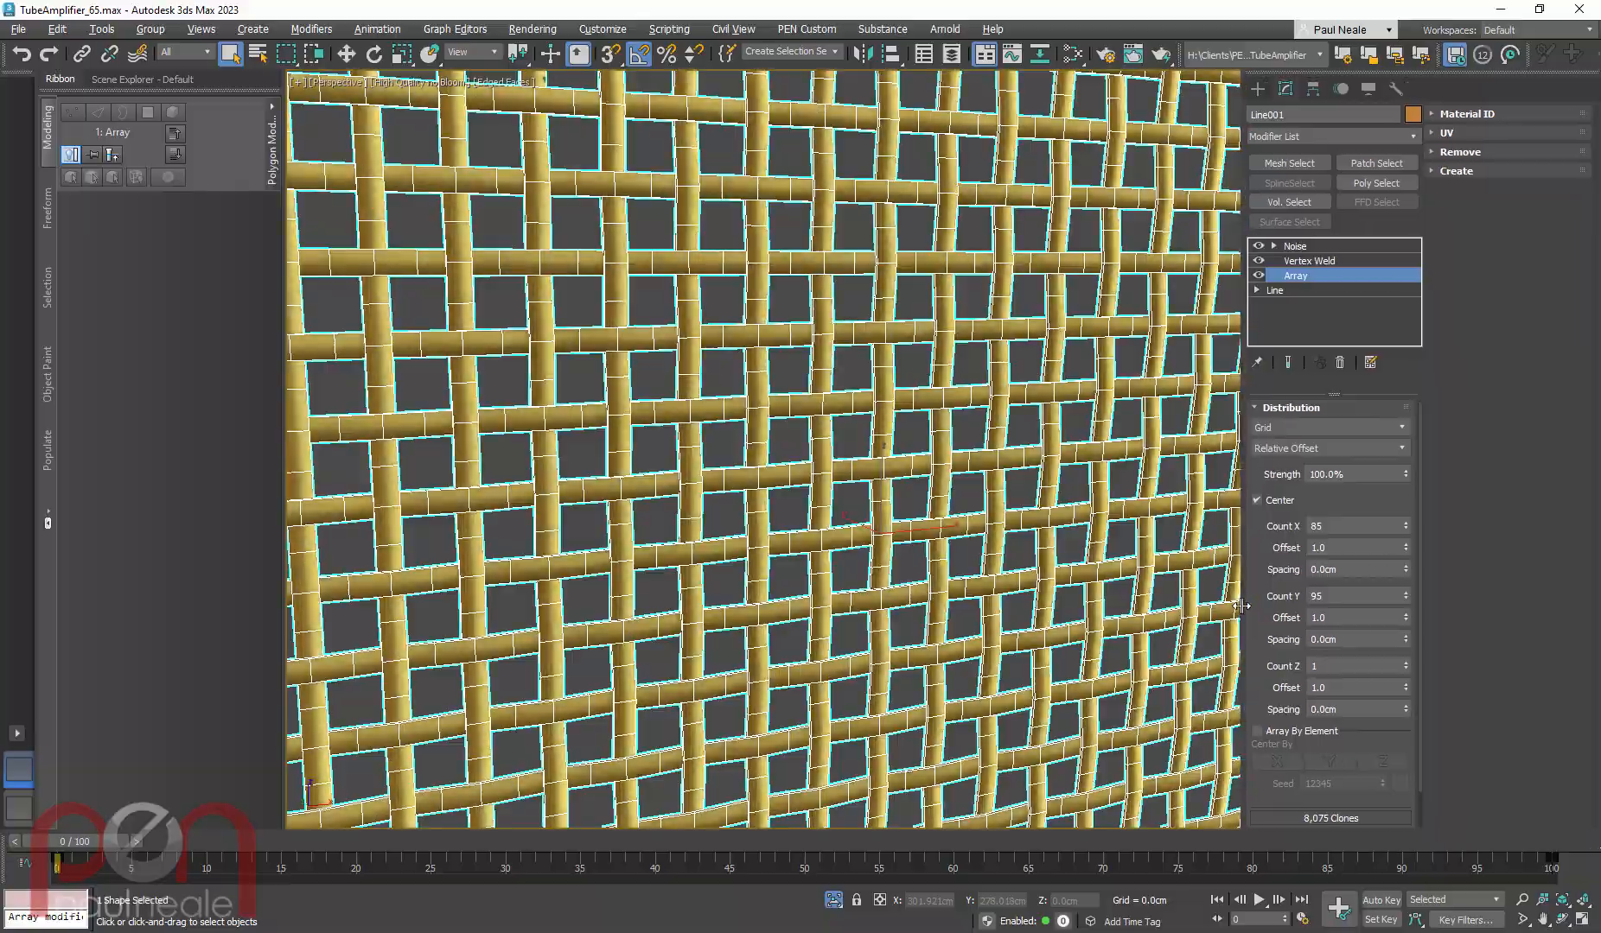
{"action": "scroll", "coordinate": [1241, 606], "scroll_direction": "down", "scroll_amount": 5}
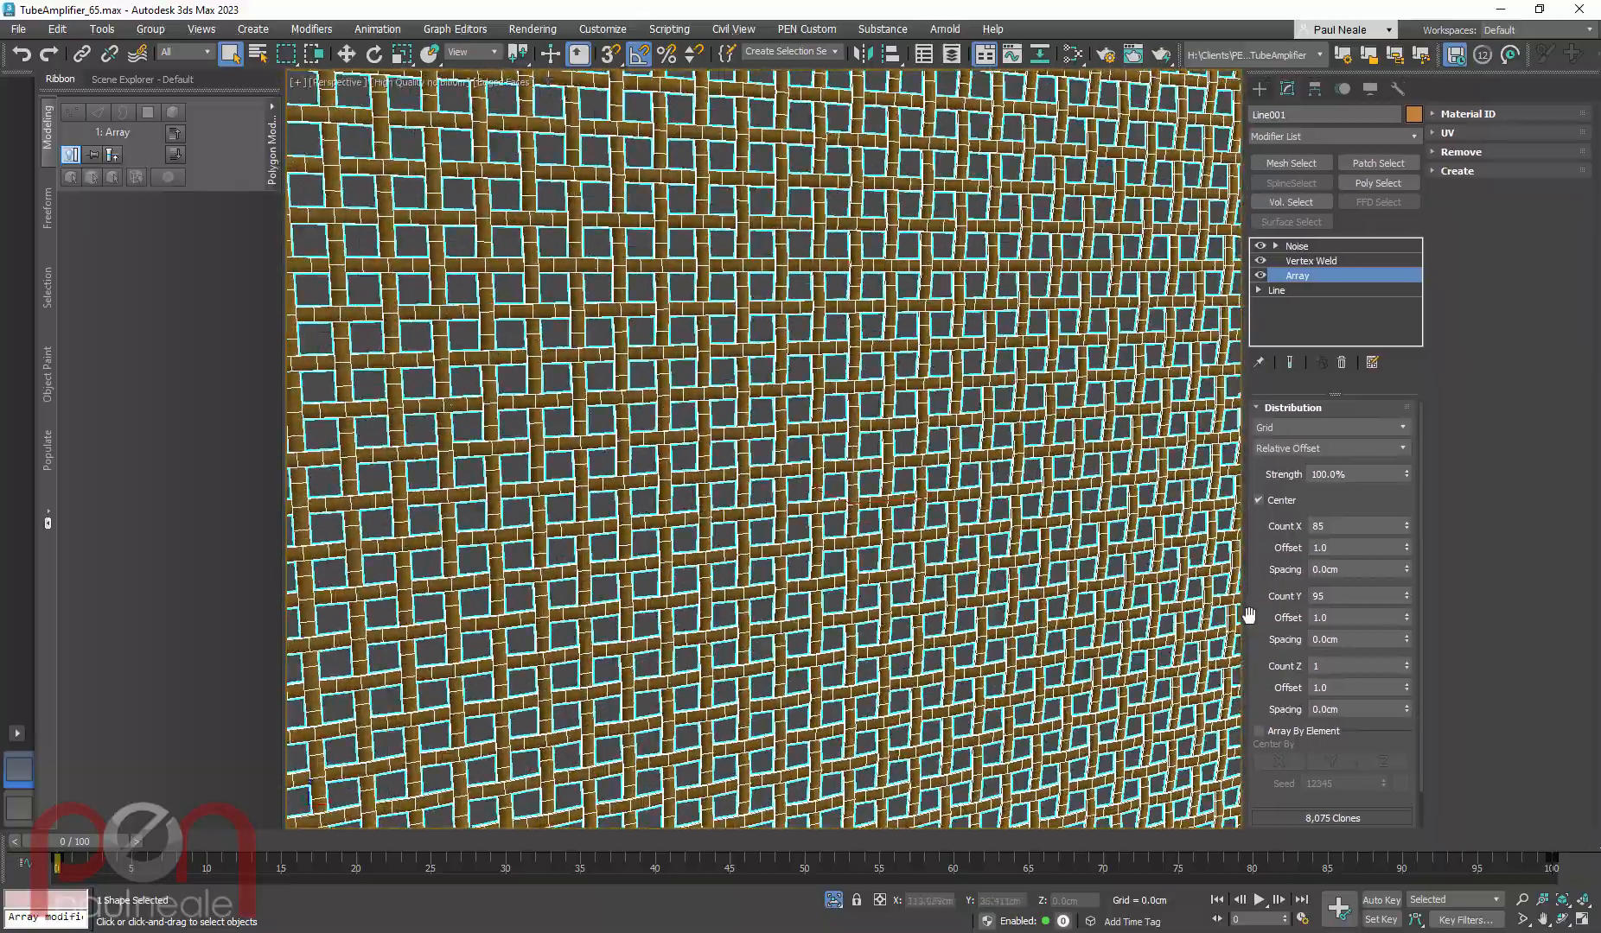
{"action": "scroll", "coordinate": [975, 599], "scroll_direction": "down", "scroll_amount": 3}
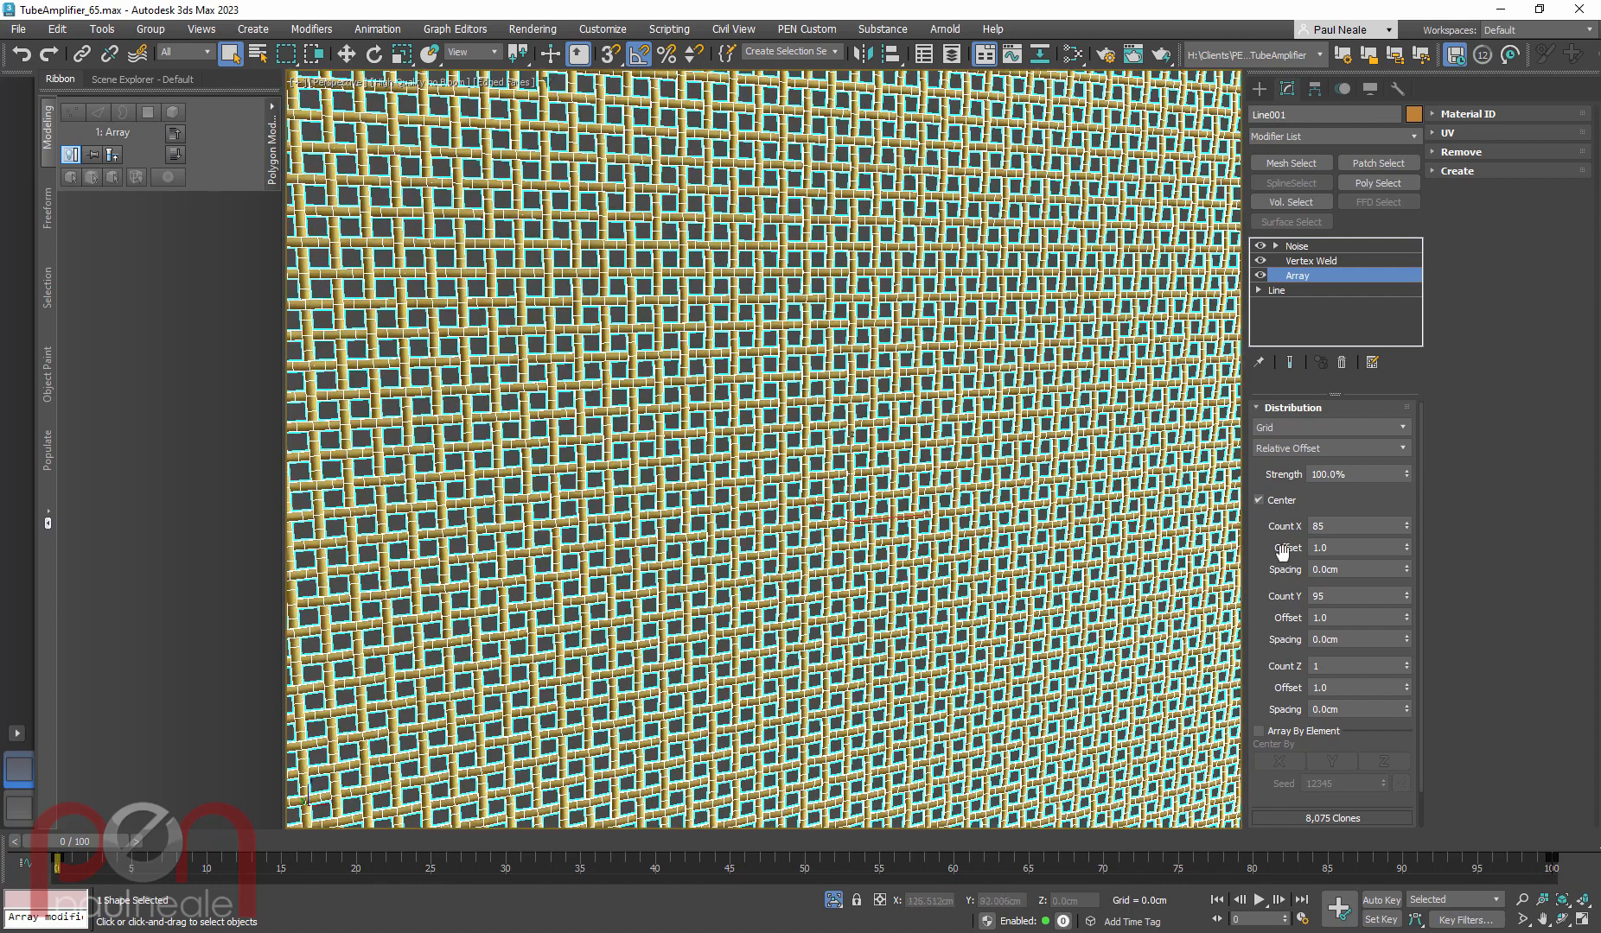
Keep Relative Offset as the Array's grid distribution mode and expand the Transform settings
{"action": "left_click", "coordinate": [1328, 448]}
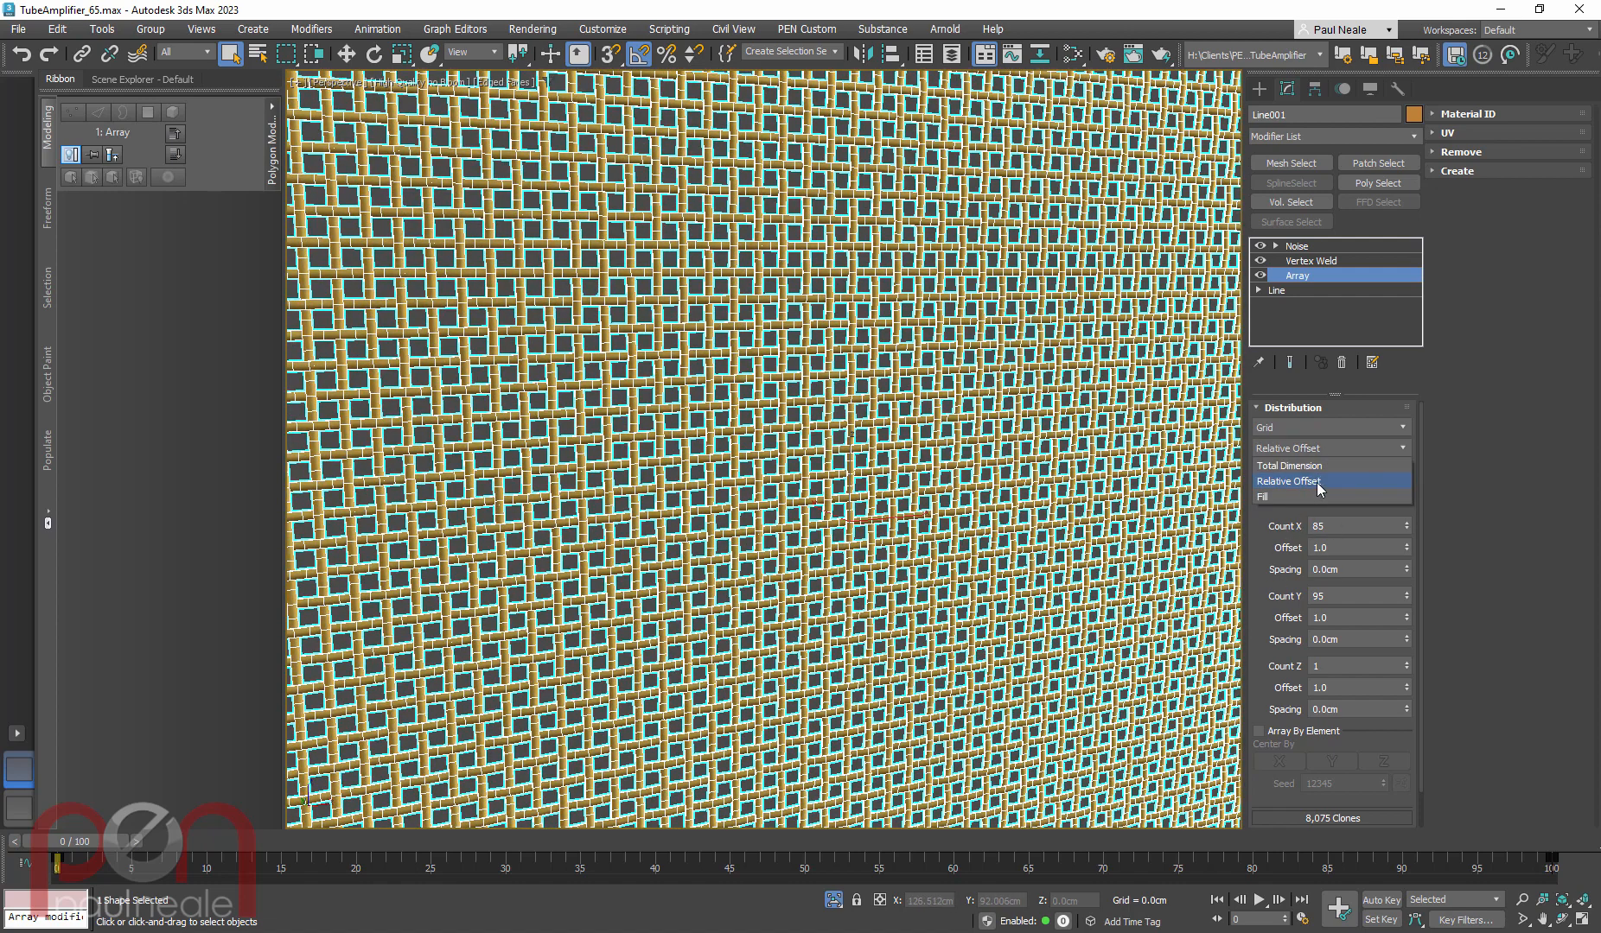
{"action": "left_click", "coordinate": [1319, 489]}
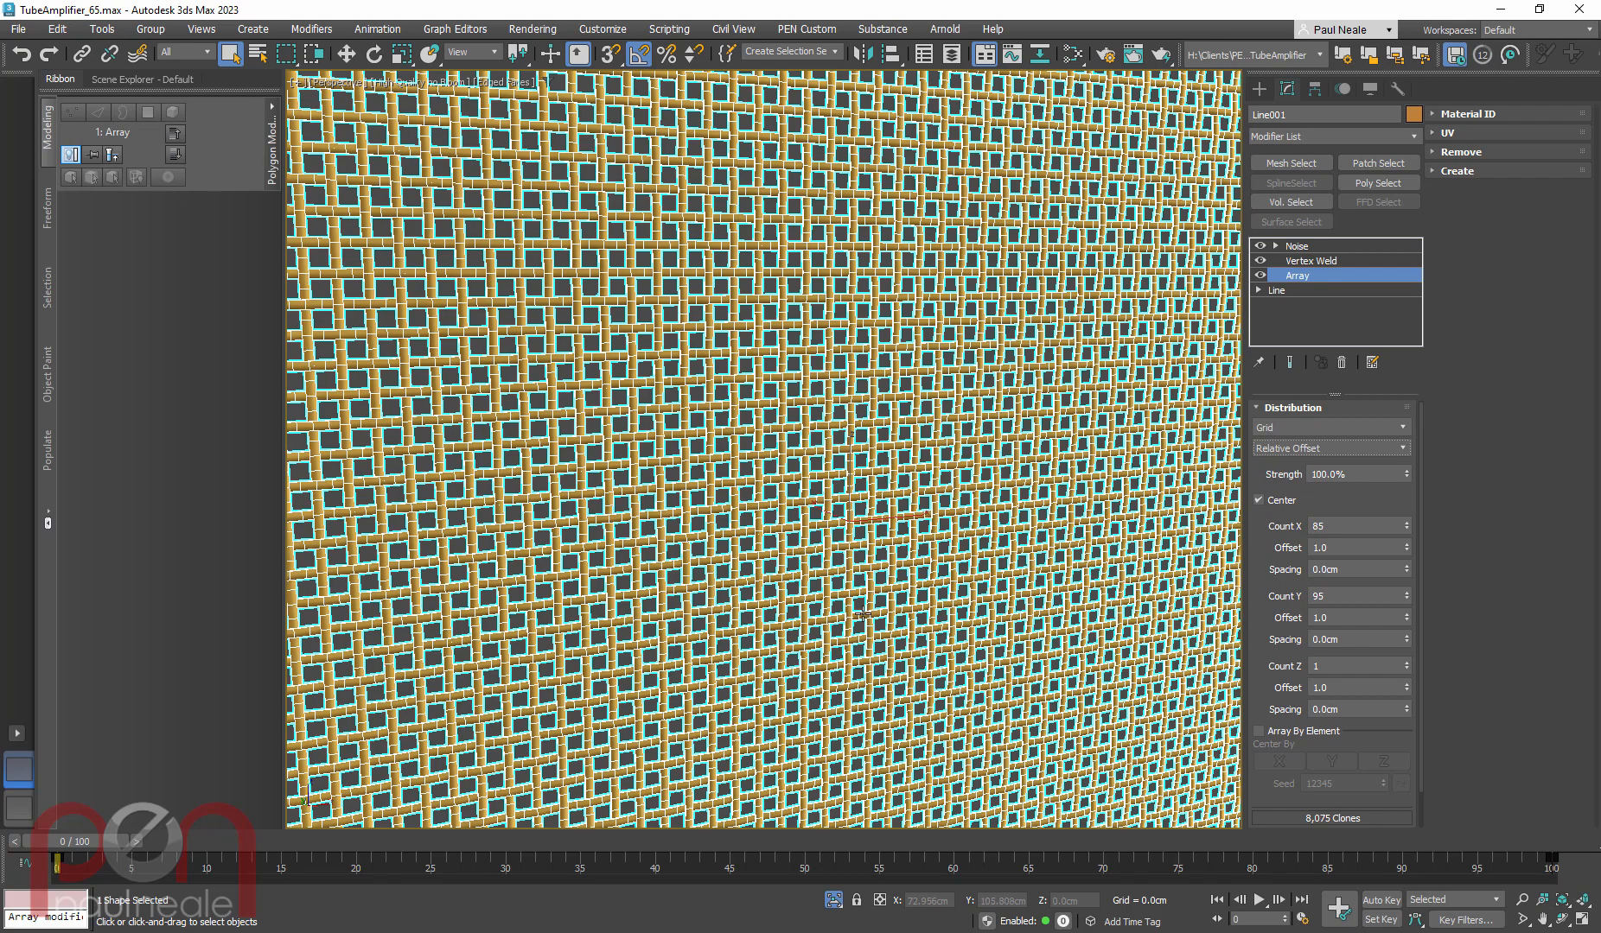
{"action": "scroll", "coordinate": [862, 613], "scroll_direction": "up", "scroll_amount": 5}
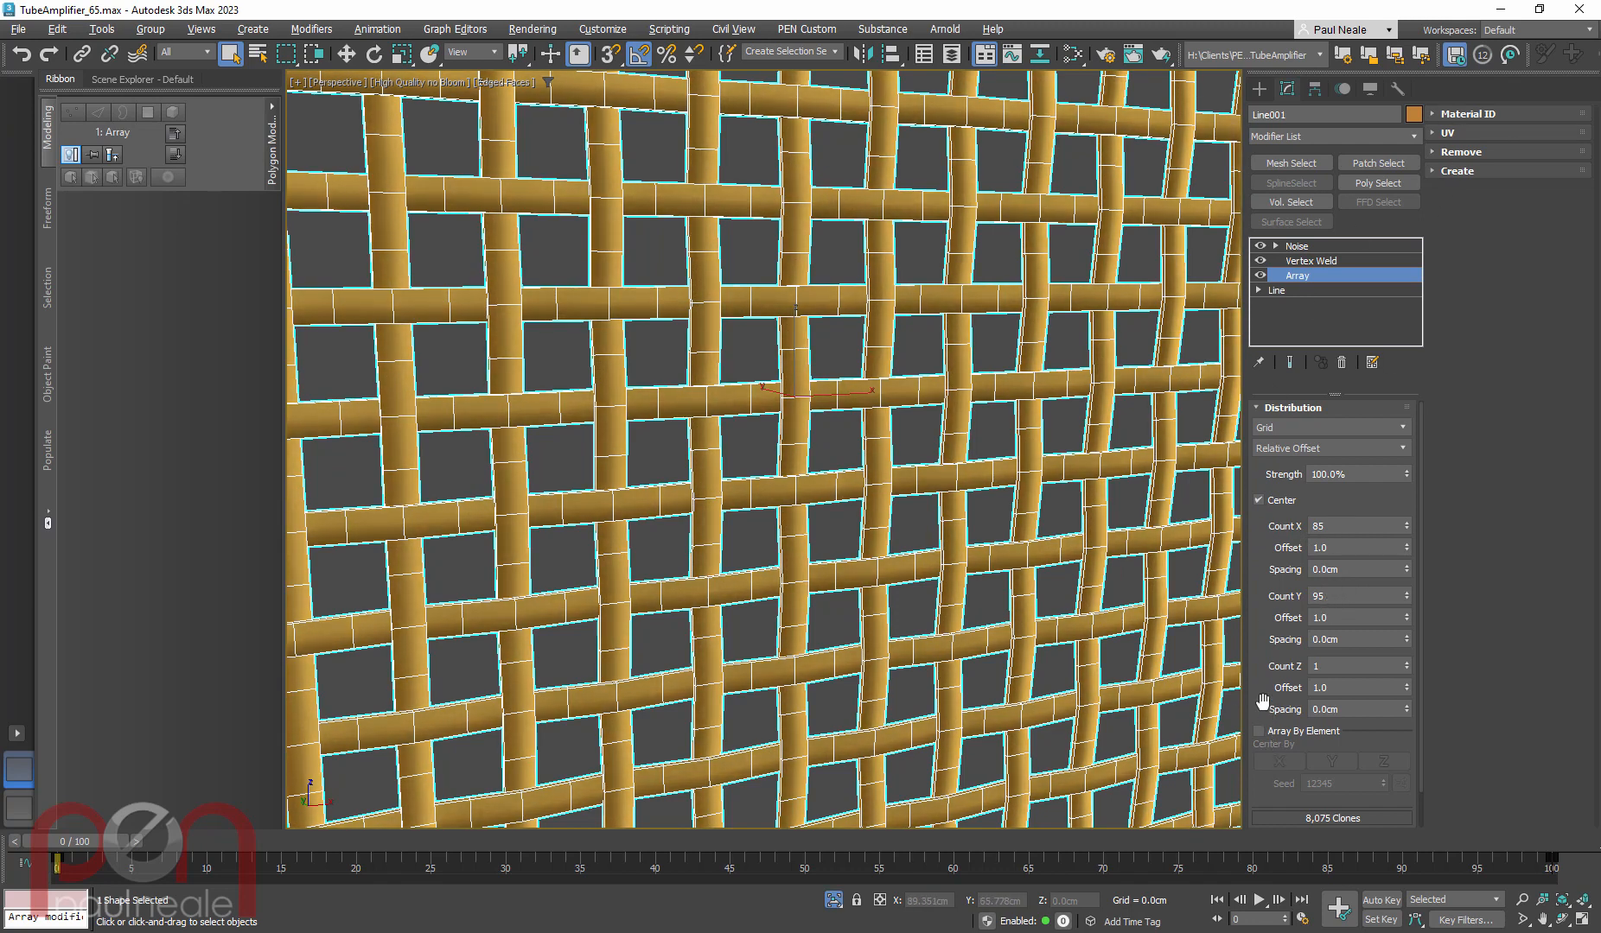
{"action": "scroll", "coordinate": [1269, 527], "scroll_direction": "down", "scroll_amount": 2}
{"action": "left_click", "coordinate": [1288, 801]}
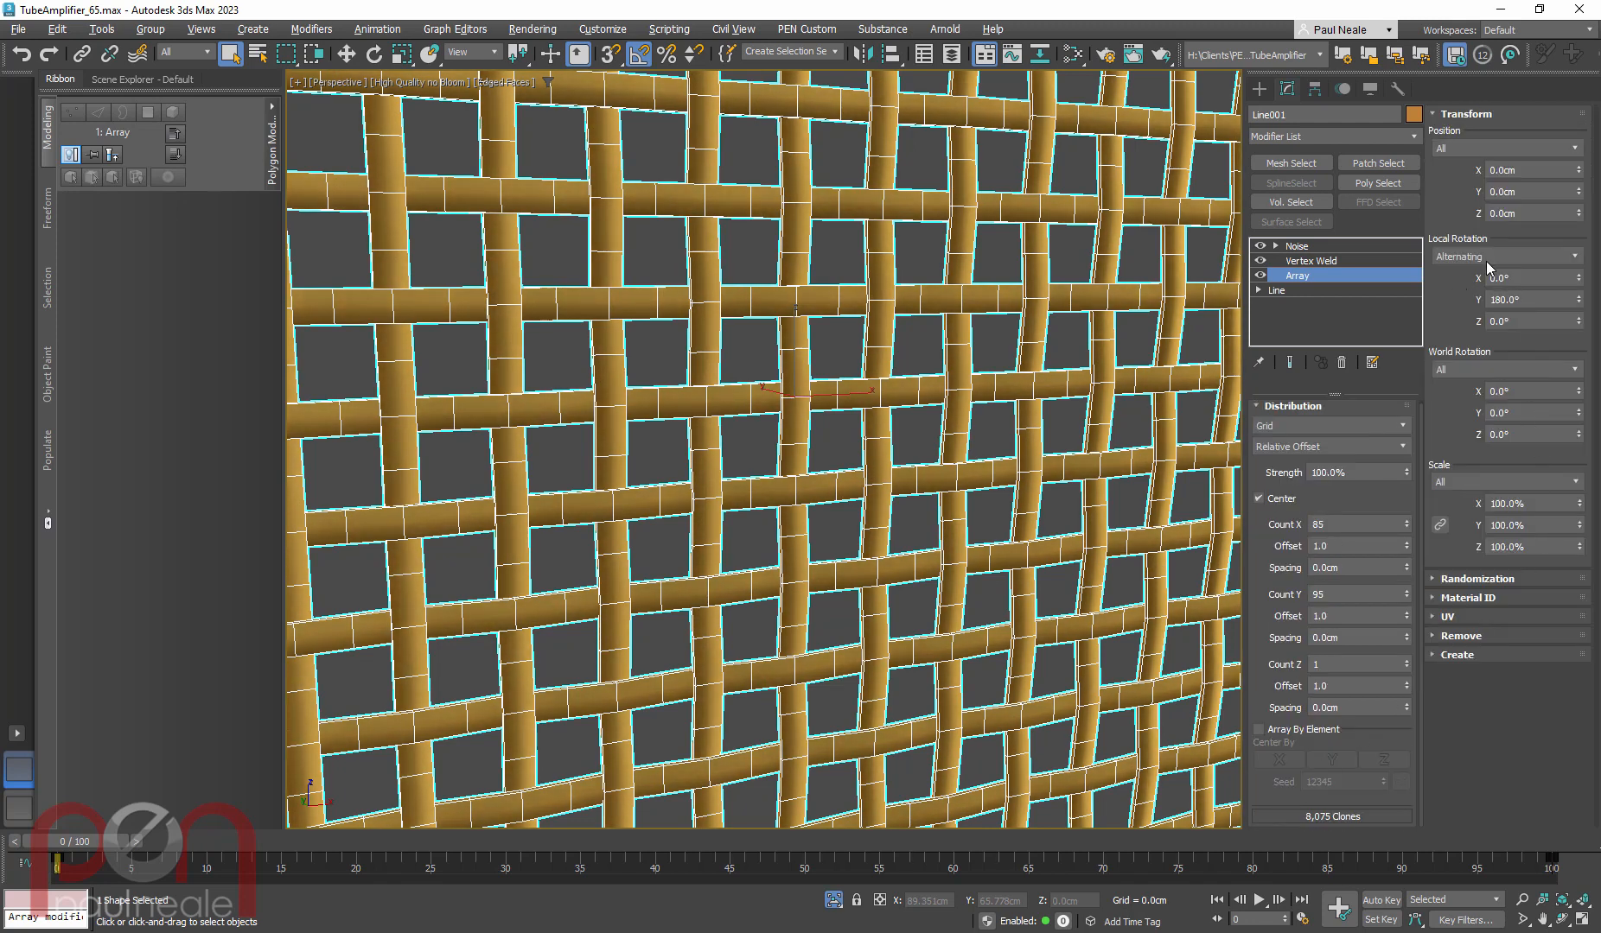
Try All as the Array's Local Rotation mode and inspect the resulting weave
{"action": "left_click", "coordinate": [1486, 257]}
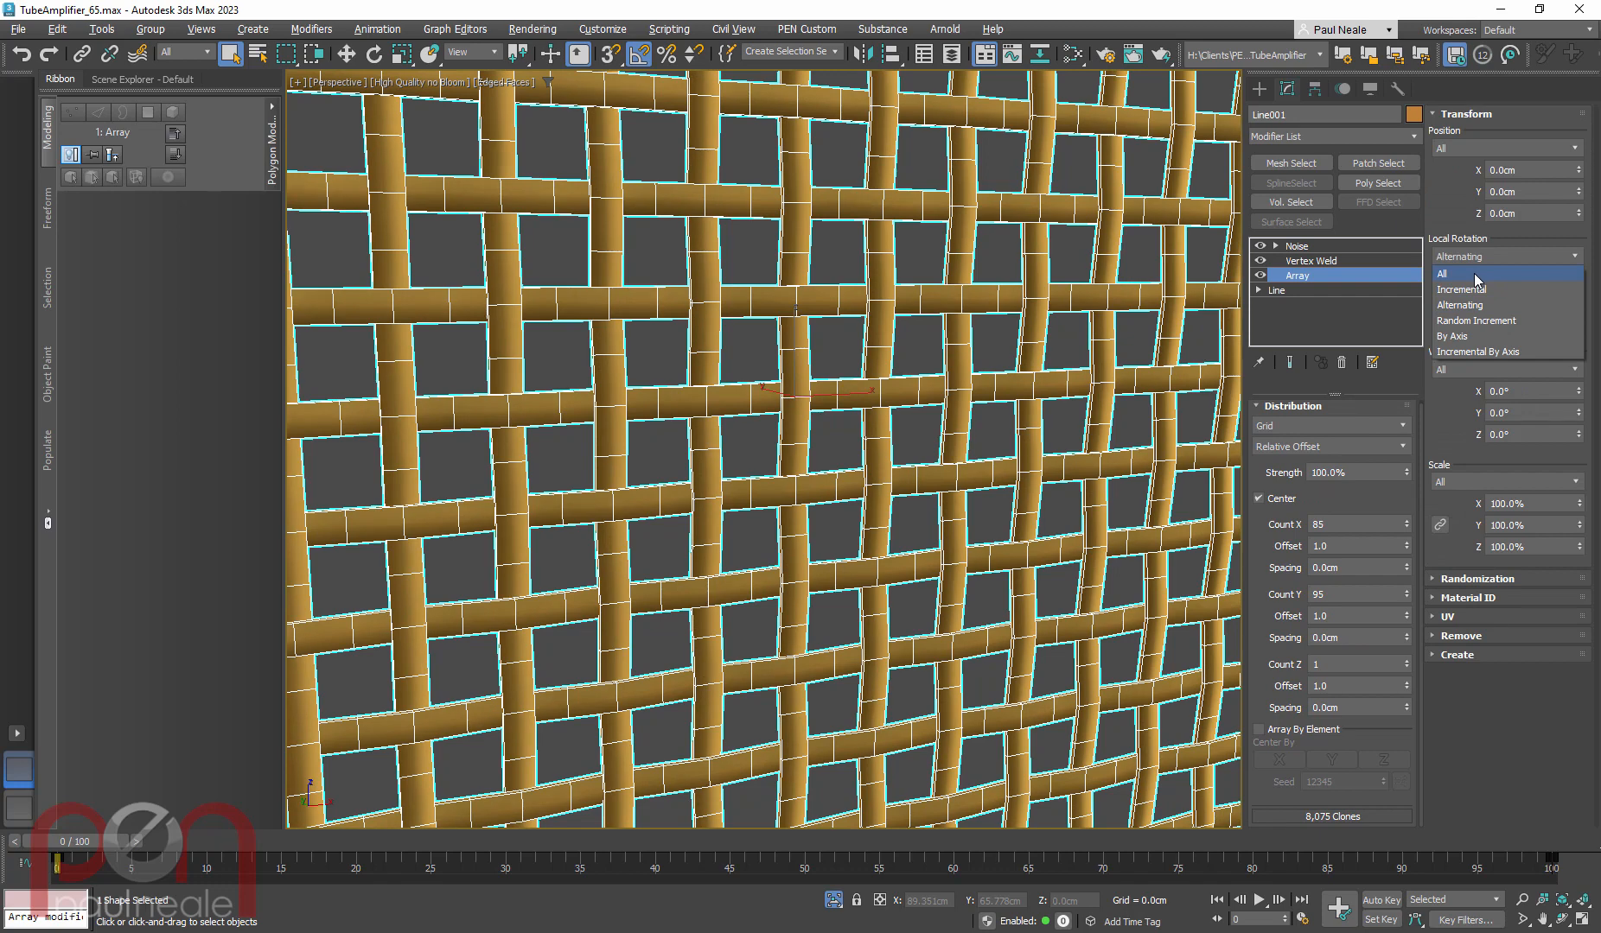
{"action": "key", "text": "Escape"}
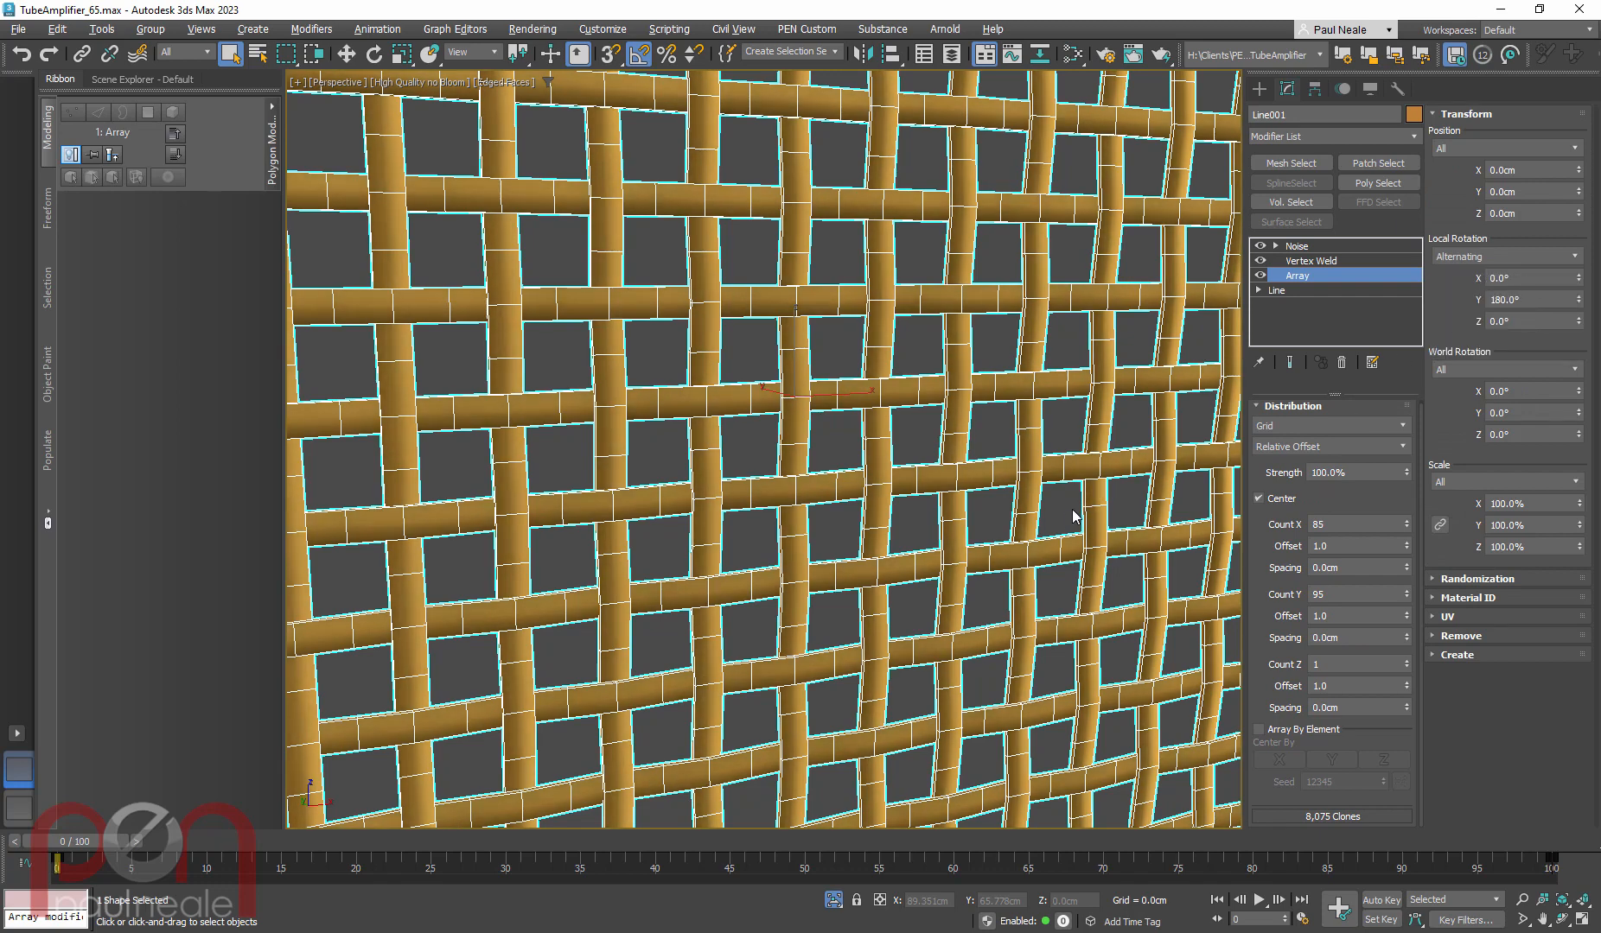
{"action": "key", "text": "Up"}
{"action": "key", "text": "Up"}
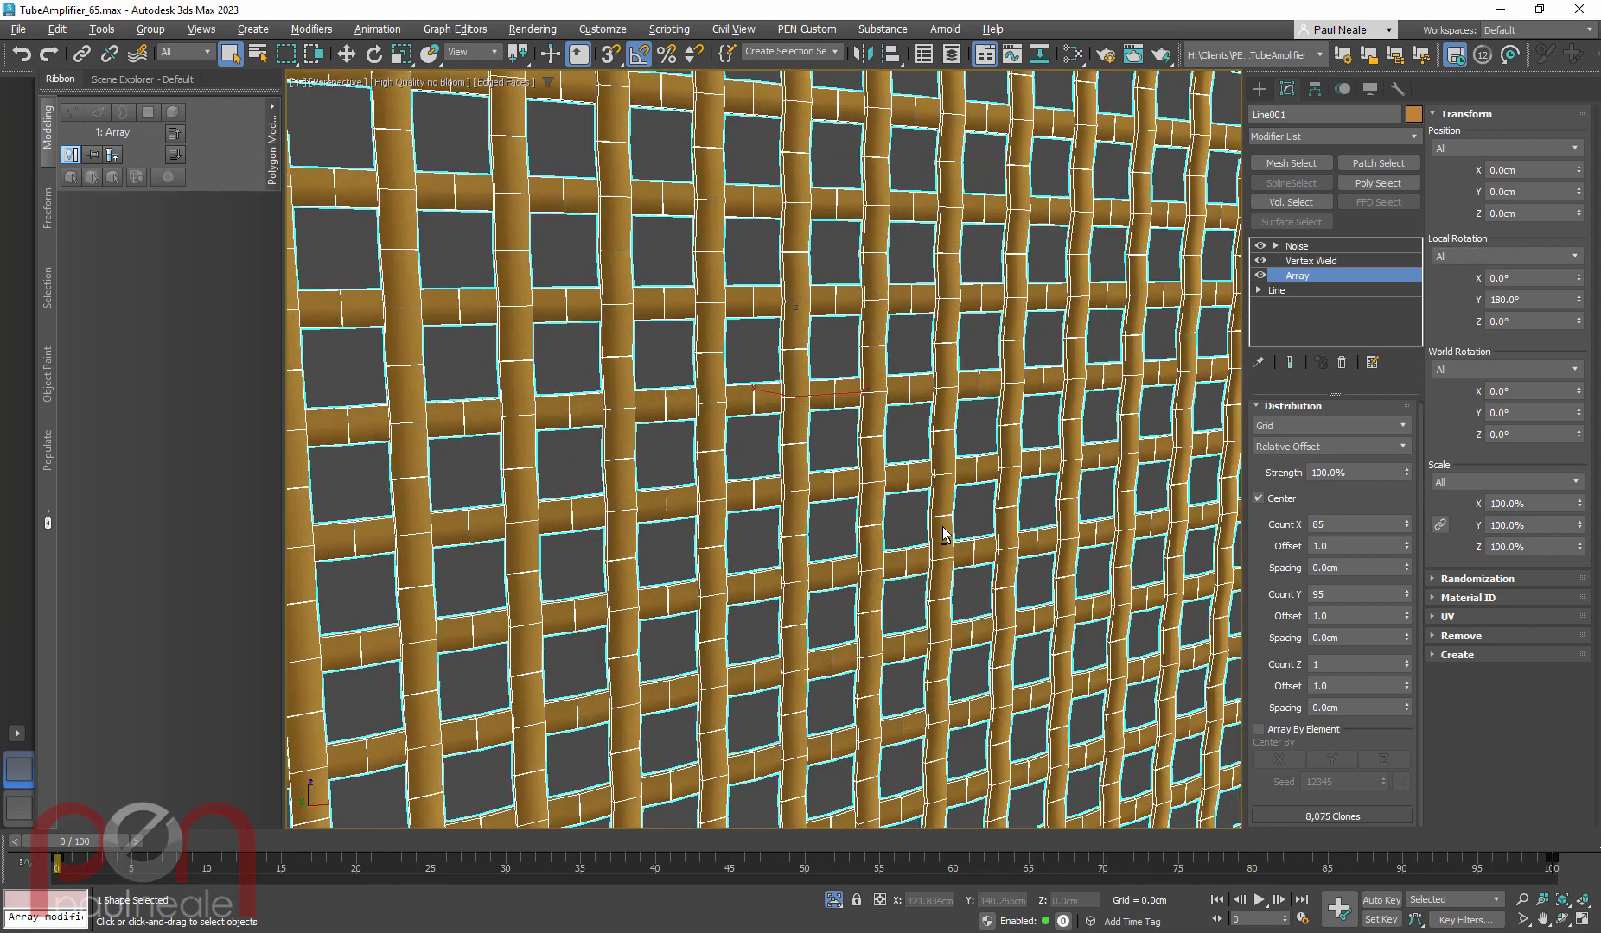
{"action": "scroll", "coordinate": [943, 533], "scroll_direction": "up", "scroll_amount": 3}
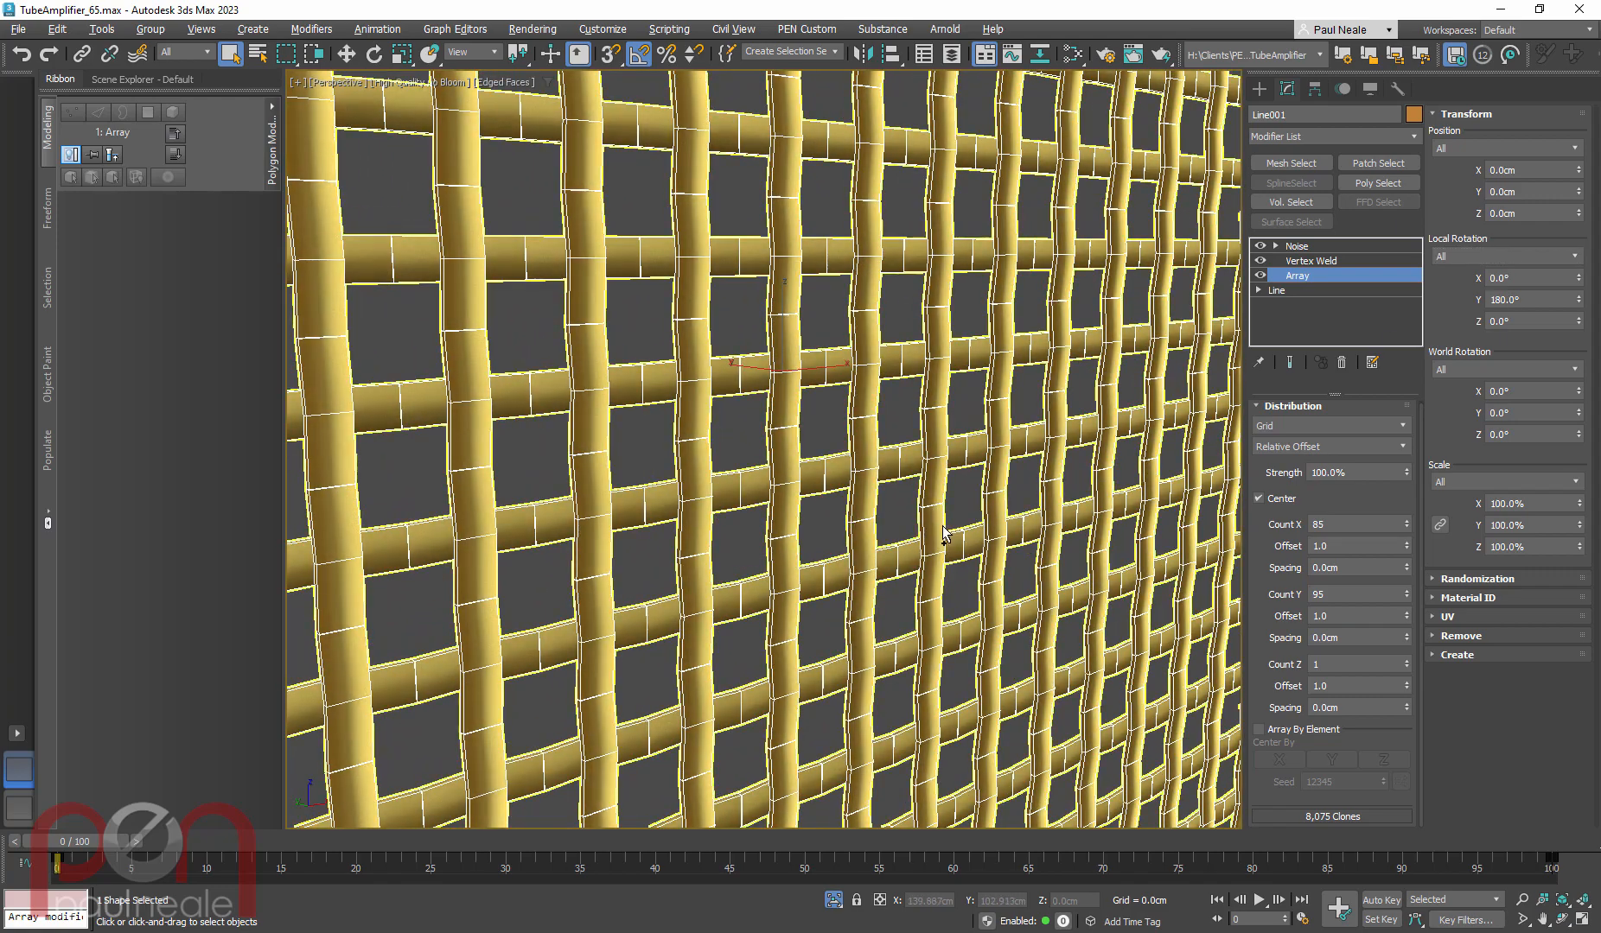
{"action": "scroll", "coordinate": [943, 533], "scroll_direction": "up", "scroll_amount": 4}
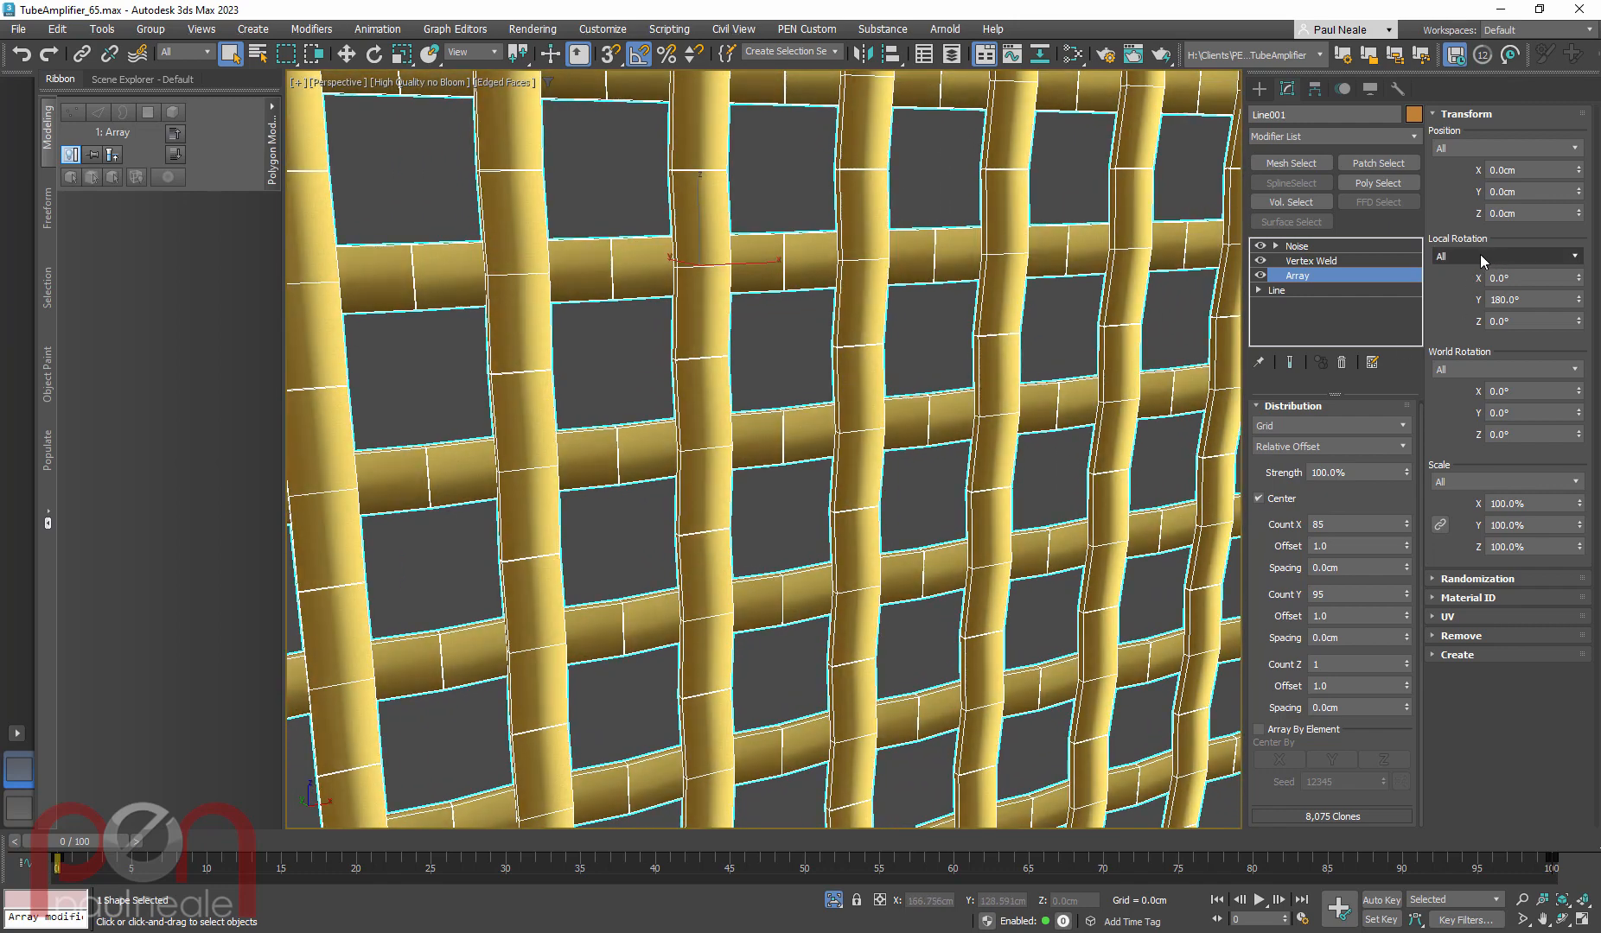
Set the Array's Local Rotation mode back to Alternating
{"action": "left_click", "coordinate": [1481, 257]}
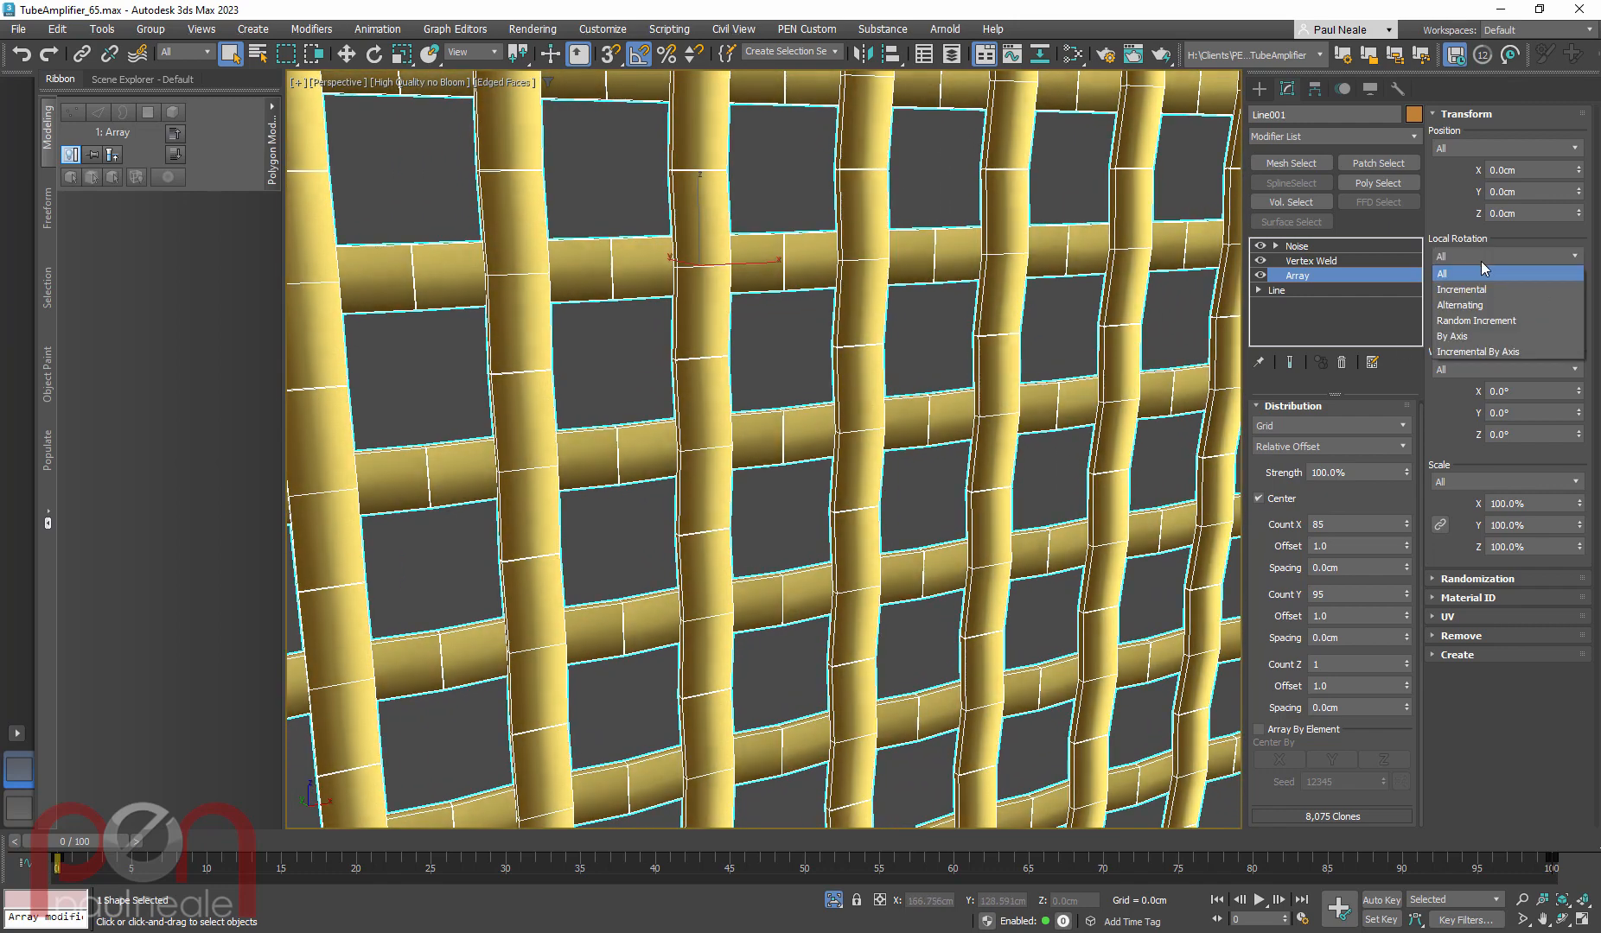
{"action": "left_click", "coordinate": [1506, 311]}
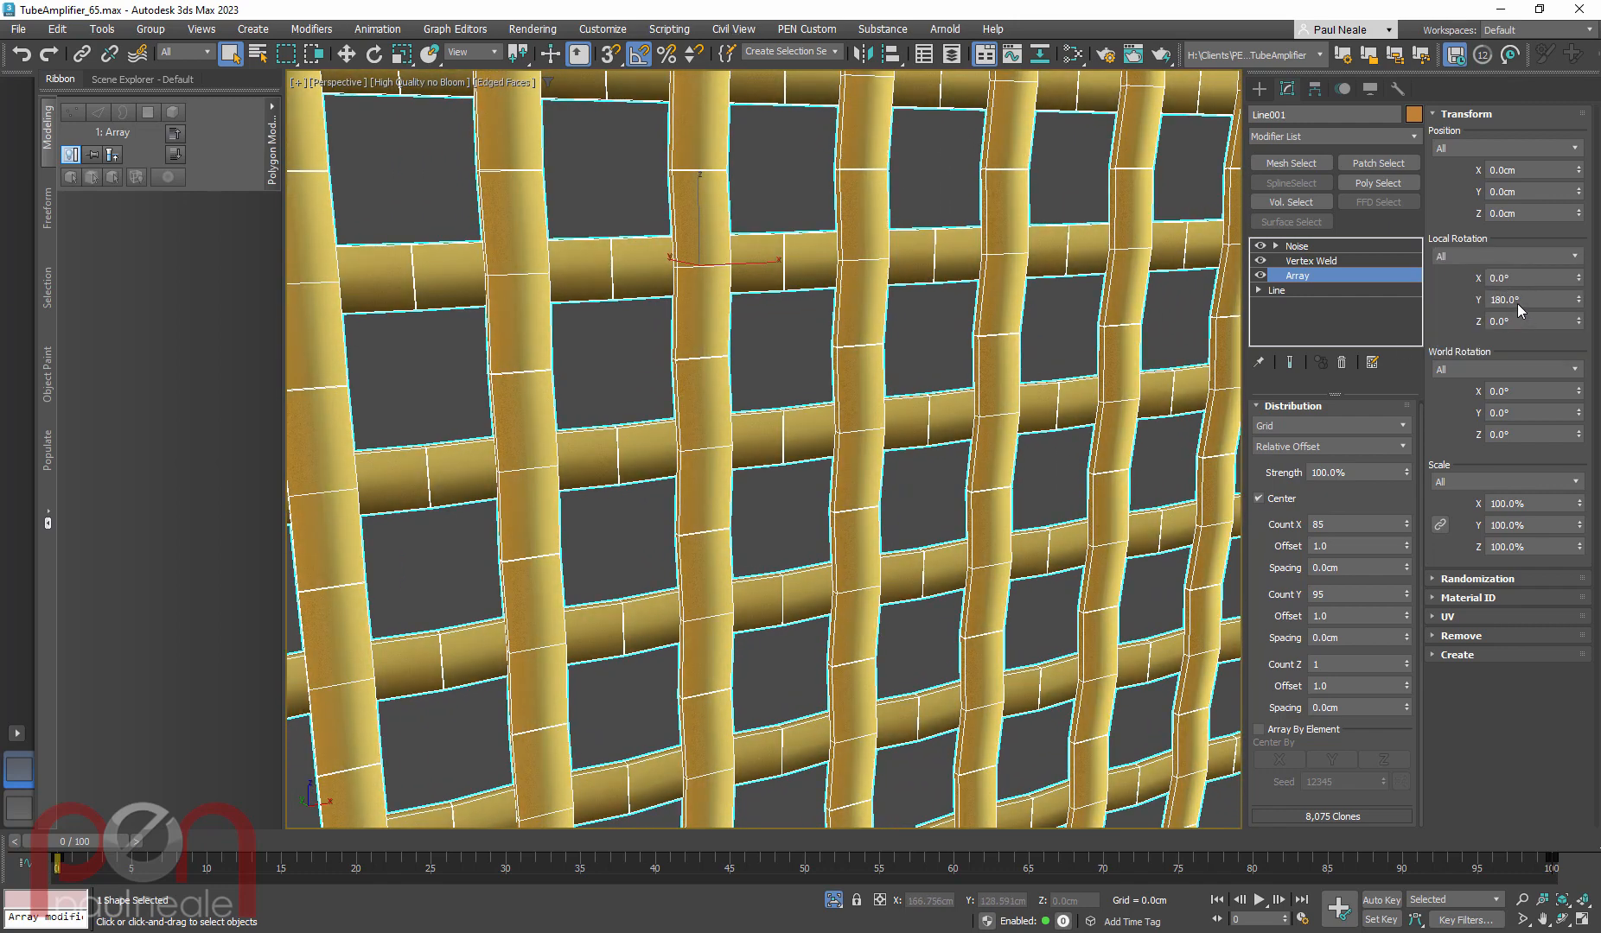
{"action": "key", "text": "Down"}
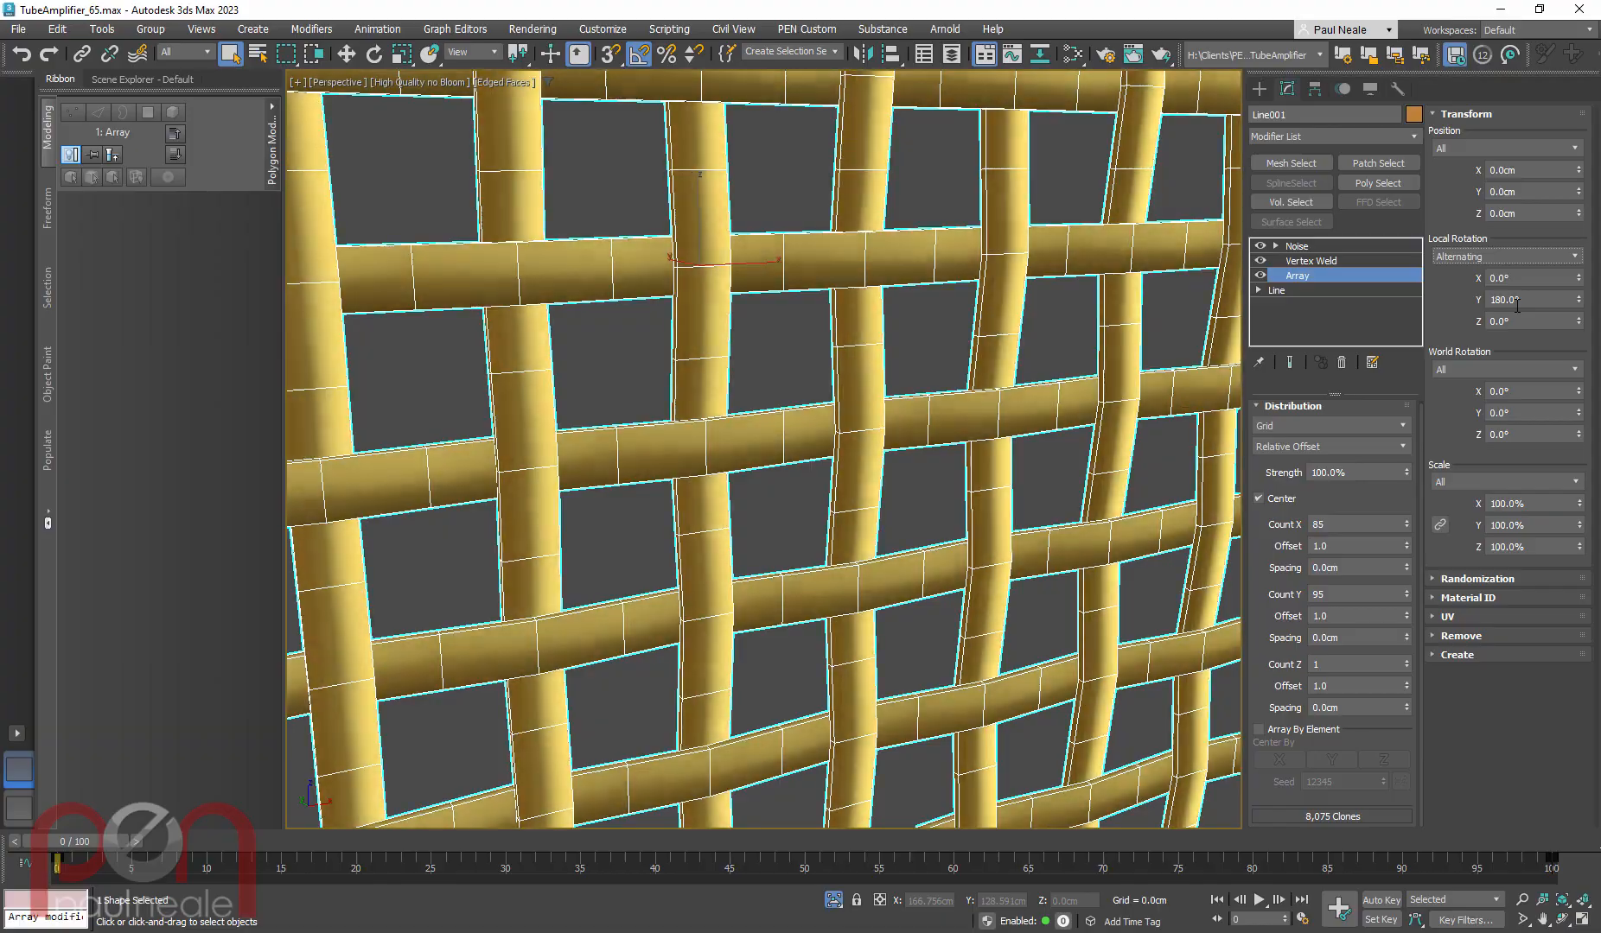
{"action": "scroll", "coordinate": [918, 553], "scroll_direction": "down", "scroll_amount": 10}
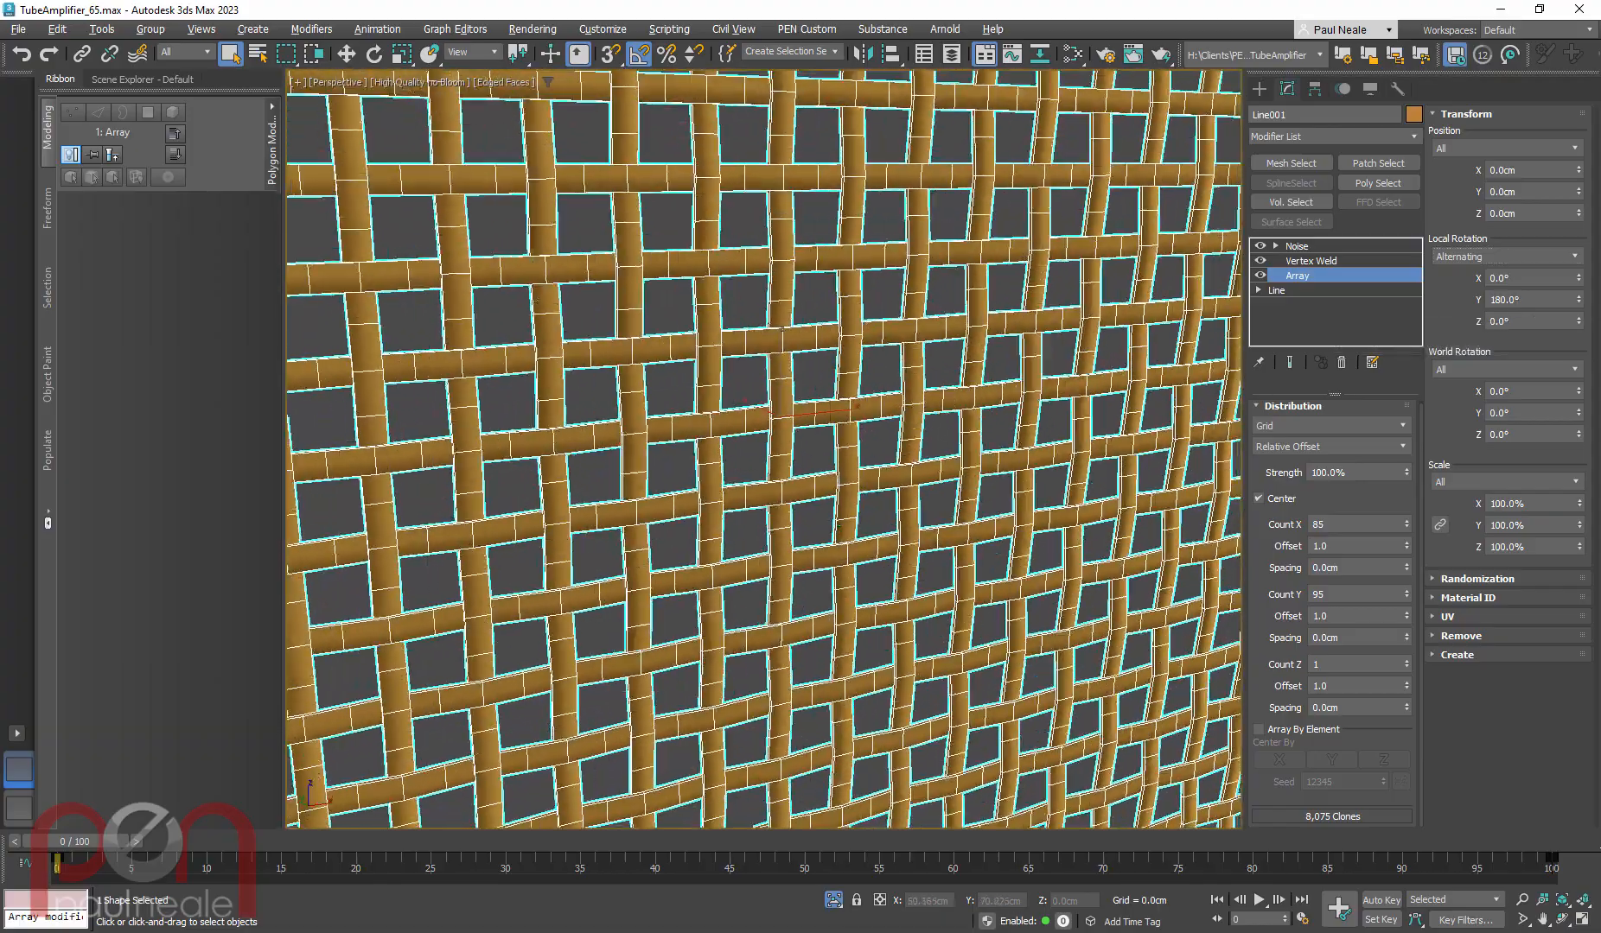
{"action": "scroll", "coordinate": [919, 553], "scroll_direction": "down", "scroll_amount": 3}
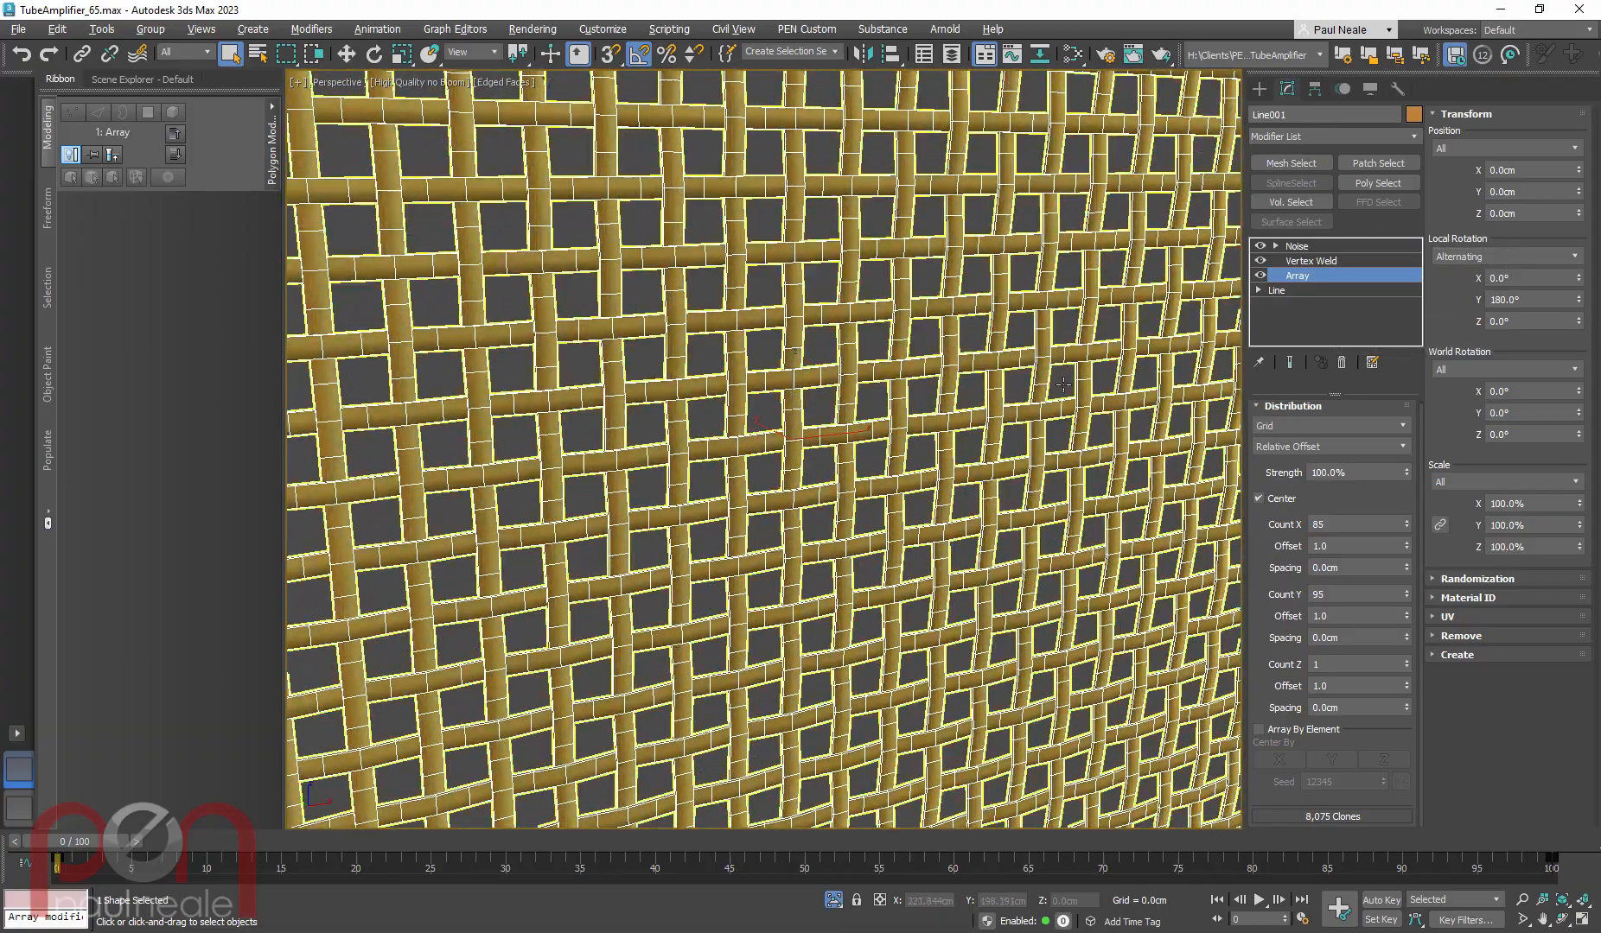
Open the Vertex Weld modifier's settings and examine the welded strip joints
{"action": "scroll", "coordinate": [919, 553], "scroll_direction": "up", "scroll_amount": 10}
{"action": "left_click", "coordinate": [1310, 260]}
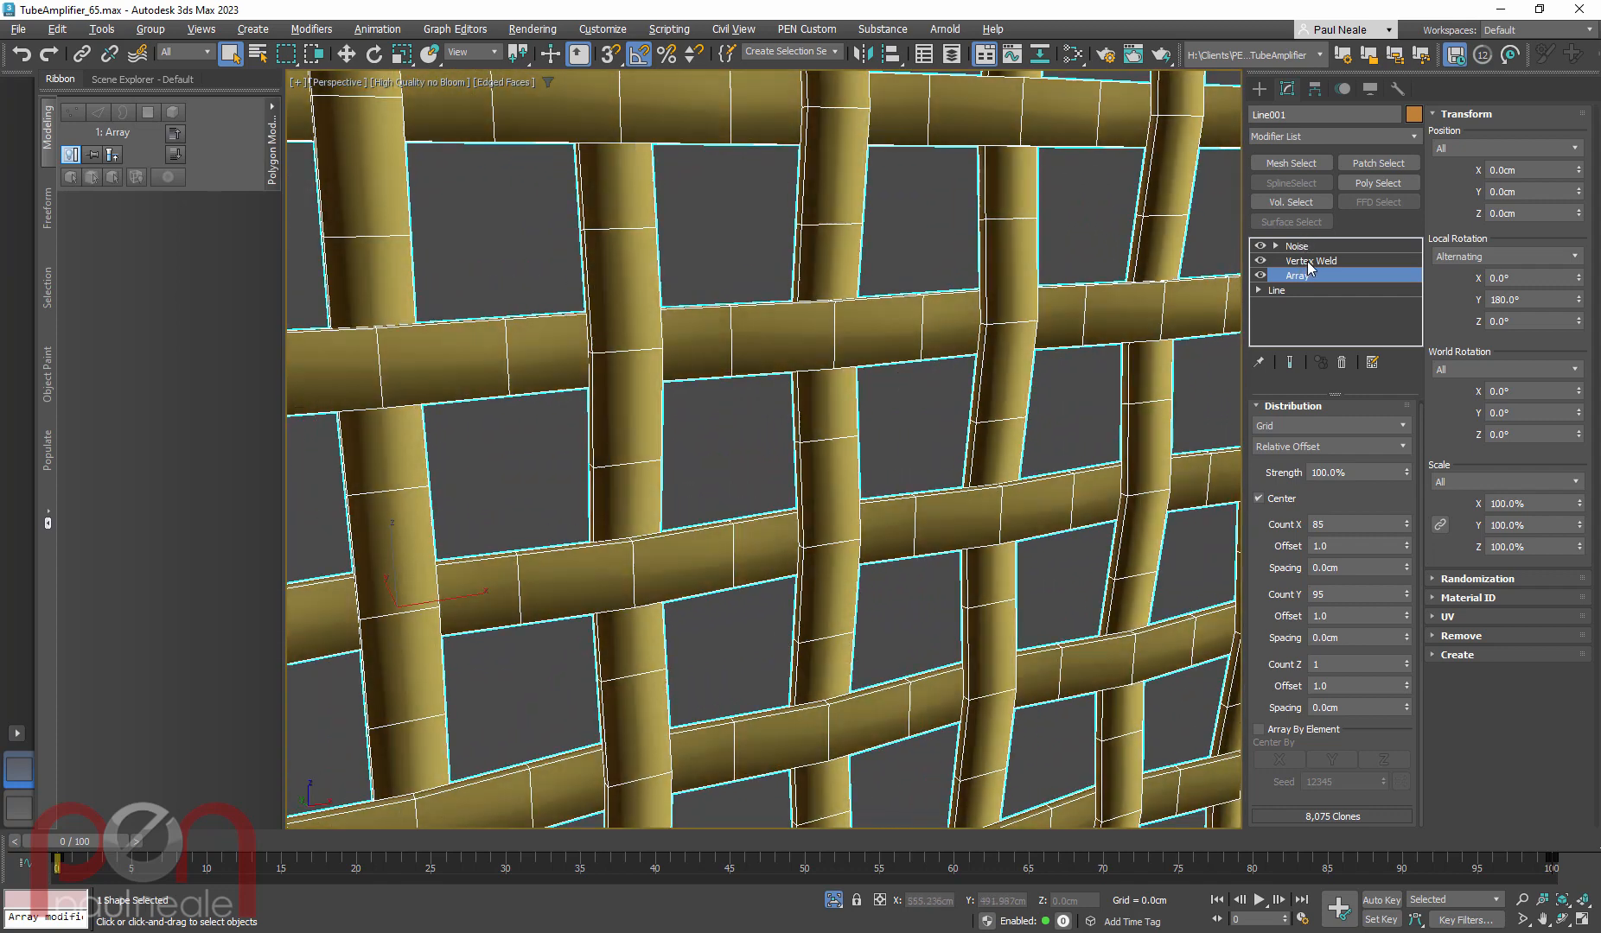
{"action": "scroll", "coordinate": [1120, 465], "scroll_direction": "up", "scroll_amount": 3}
{"action": "scroll", "coordinate": [1120, 465], "scroll_direction": "up", "scroll_amount": 4}
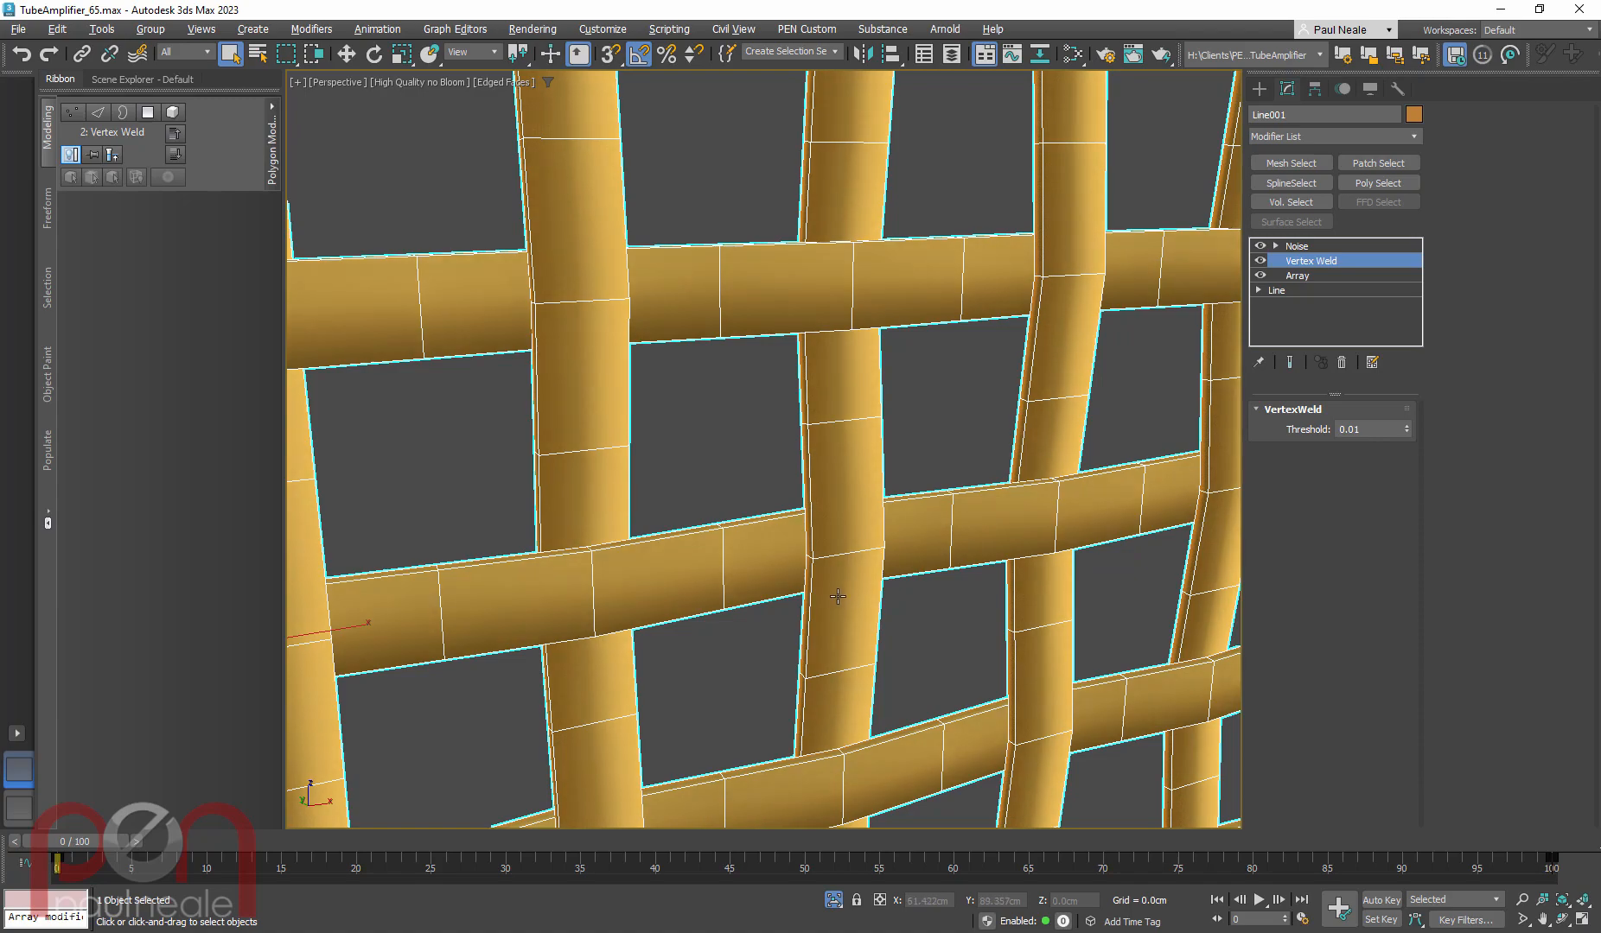
{"action": "scroll", "coordinate": [849, 539], "scroll_direction": "down", "scroll_amount": 5}
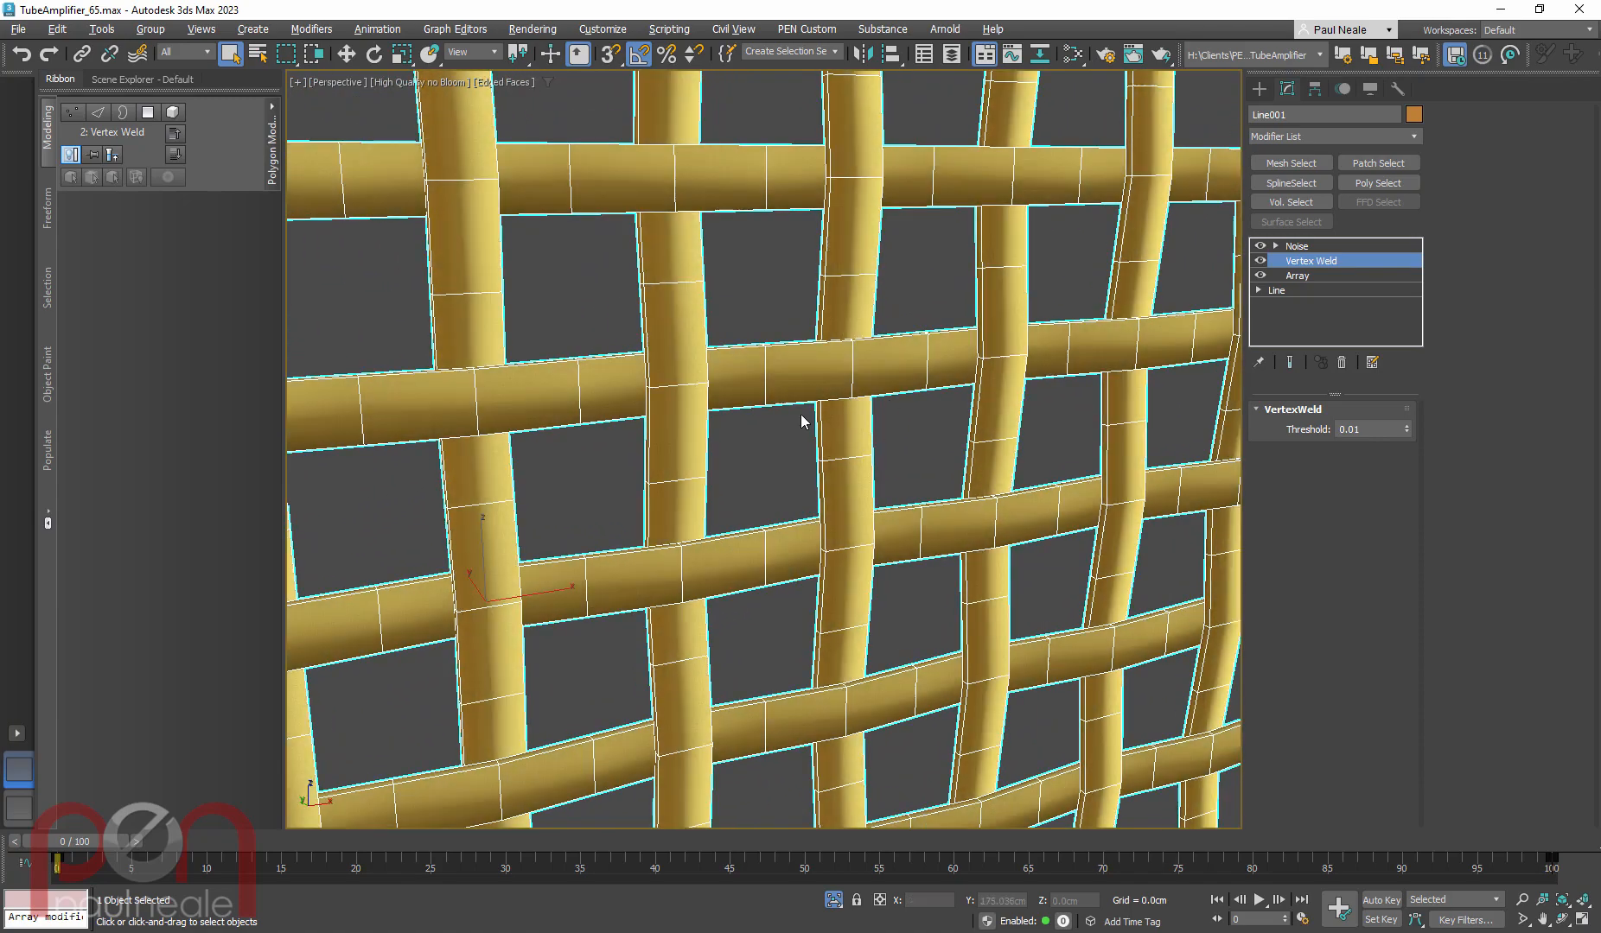
Turn off the edge display and inspect the smooth shading across the welded strips
{"action": "scroll", "coordinate": [795, 484], "scroll_direction": "up", "scroll_amount": 3}
{"action": "key", "text": "F4"}
{"action": "scroll", "coordinate": [543, 596], "scroll_direction": "up", "scroll_amount": 6}
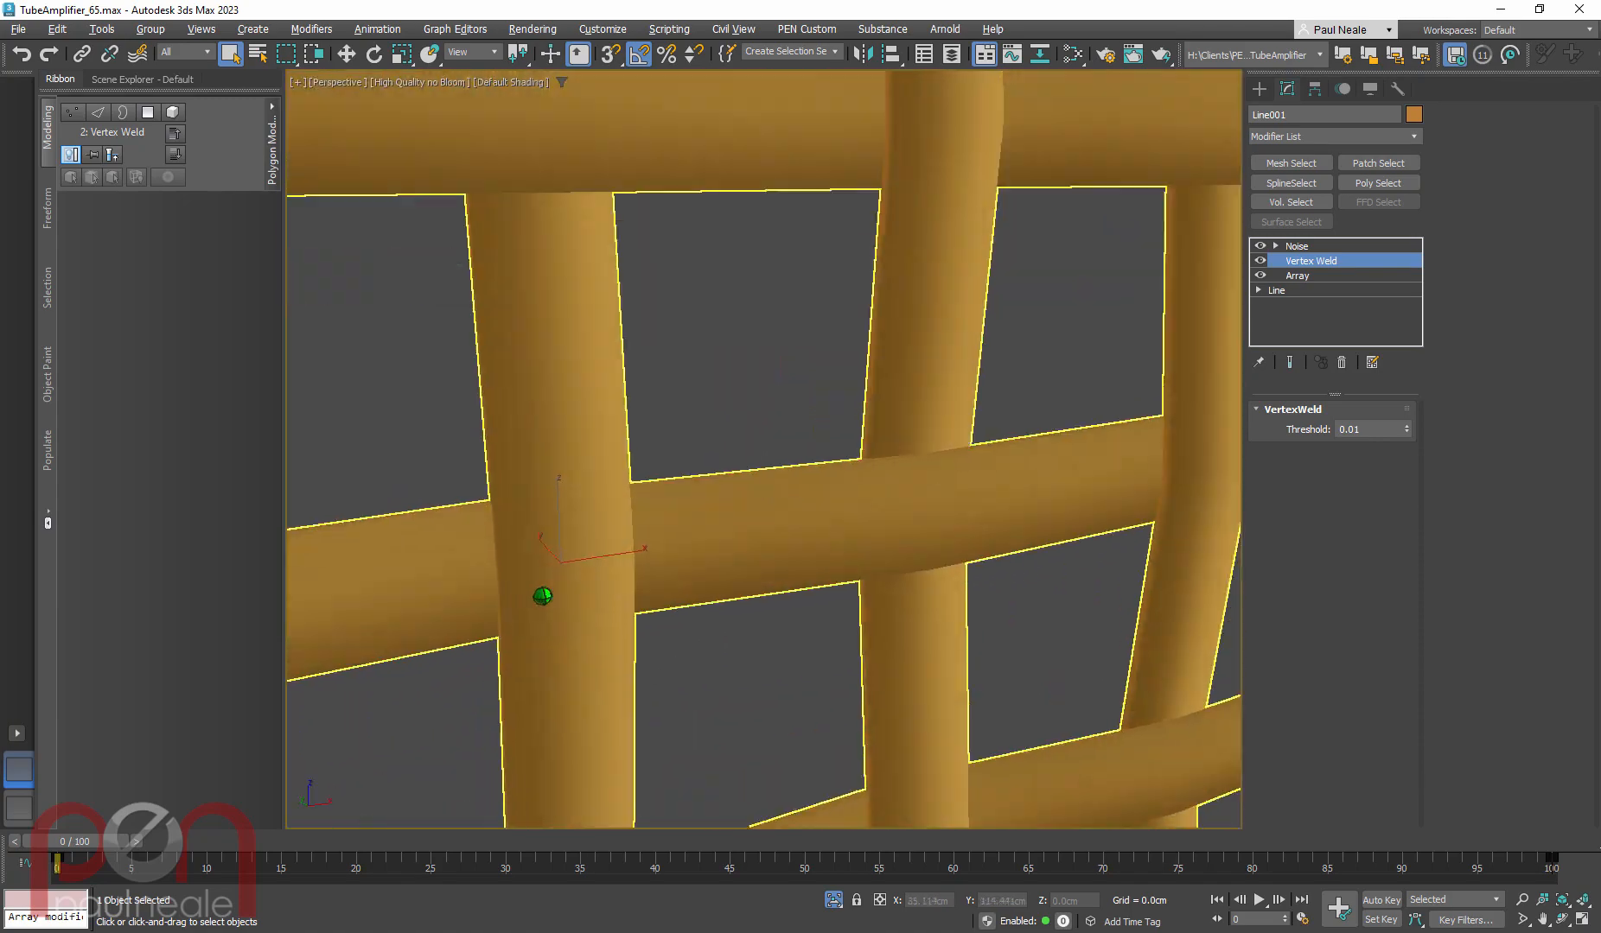
{"action": "middle_click_drag", "start_coordinate": [543, 597], "coordinate": [907, 579], "text": "alt"}
{"action": "scroll", "coordinate": [1010, 574], "scroll_direction": "down", "scroll_amount": 5}
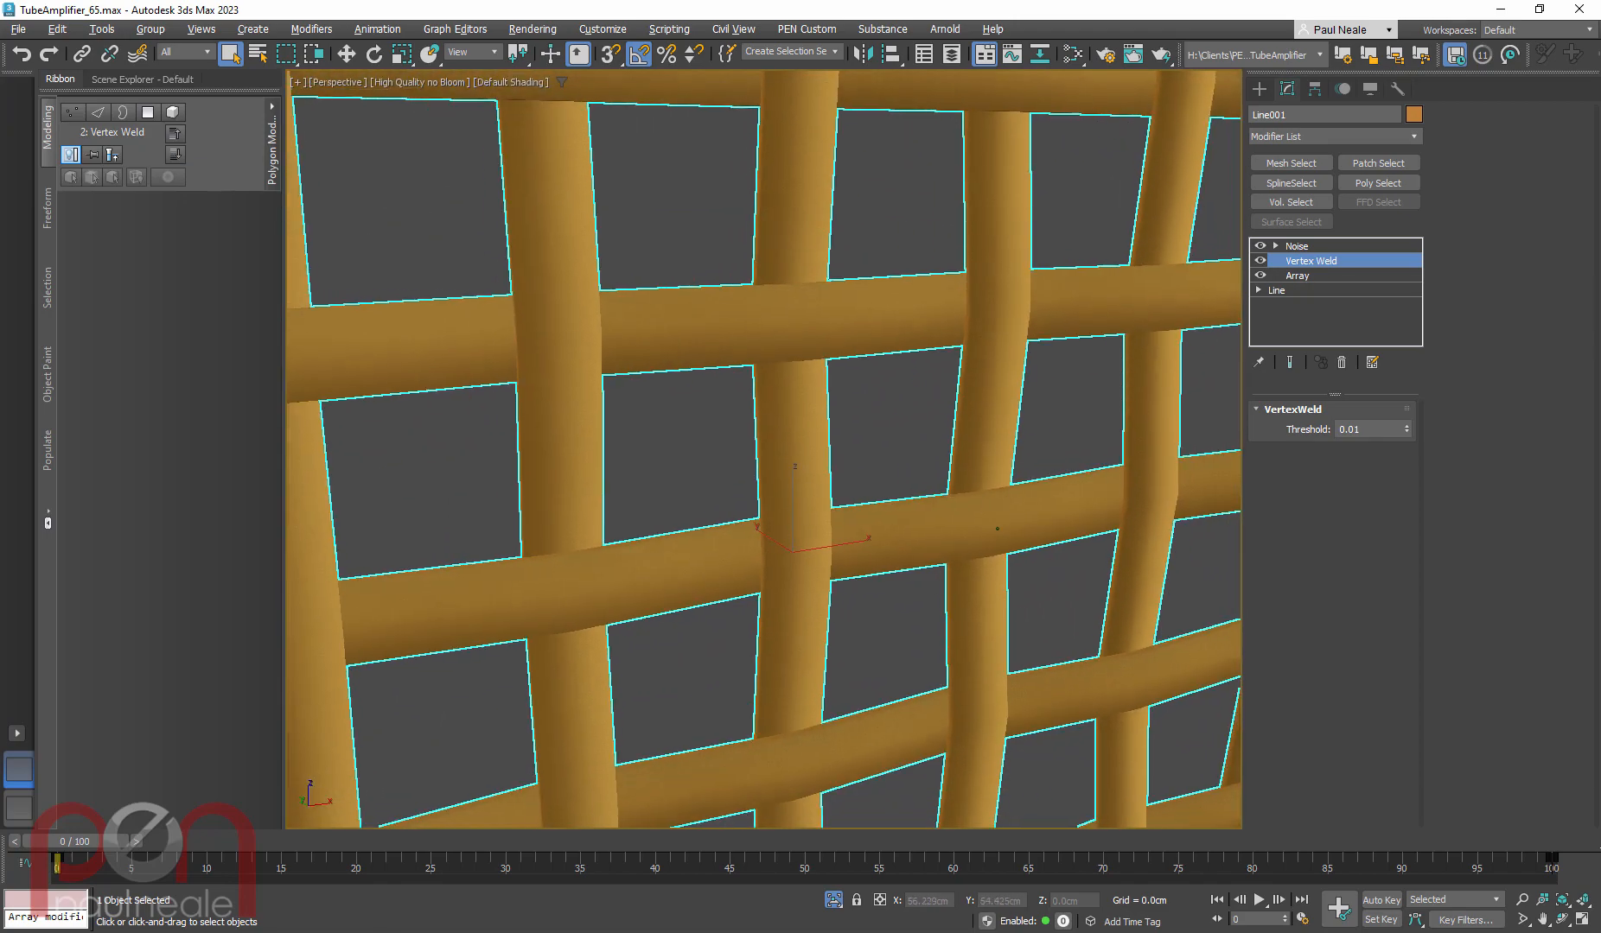
{"action": "scroll", "coordinate": [1009, 573], "scroll_direction": "down", "scroll_amount": 3}
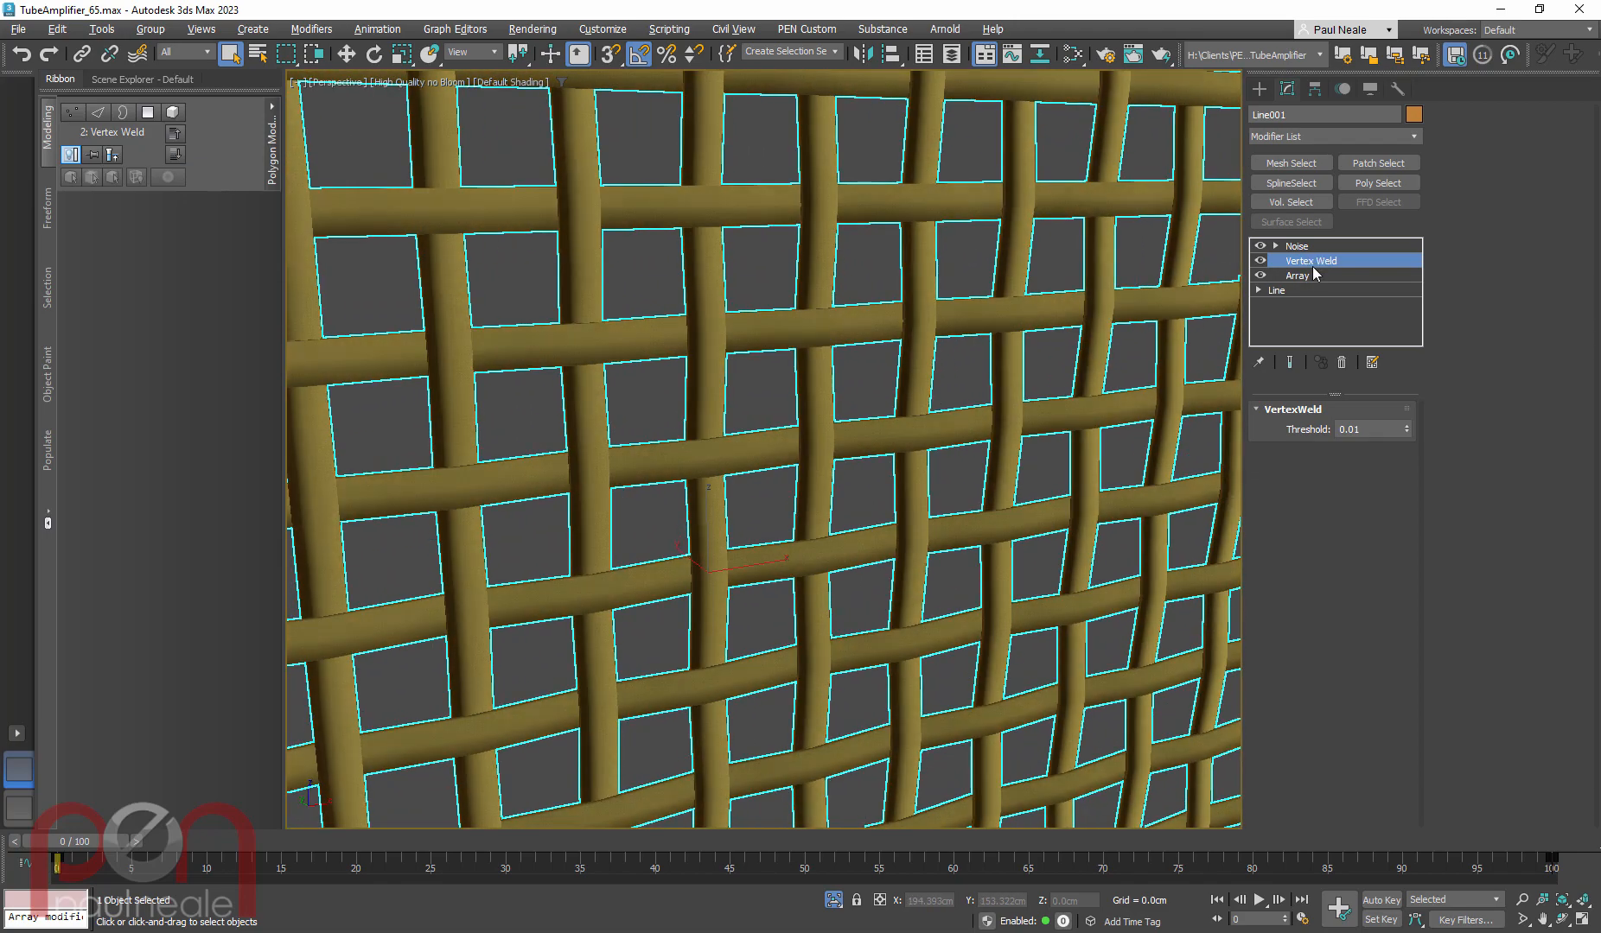
Open the Noise modifier's parameters and examine its effect across the whole grille
{"action": "left_click", "coordinate": [1305, 247]}
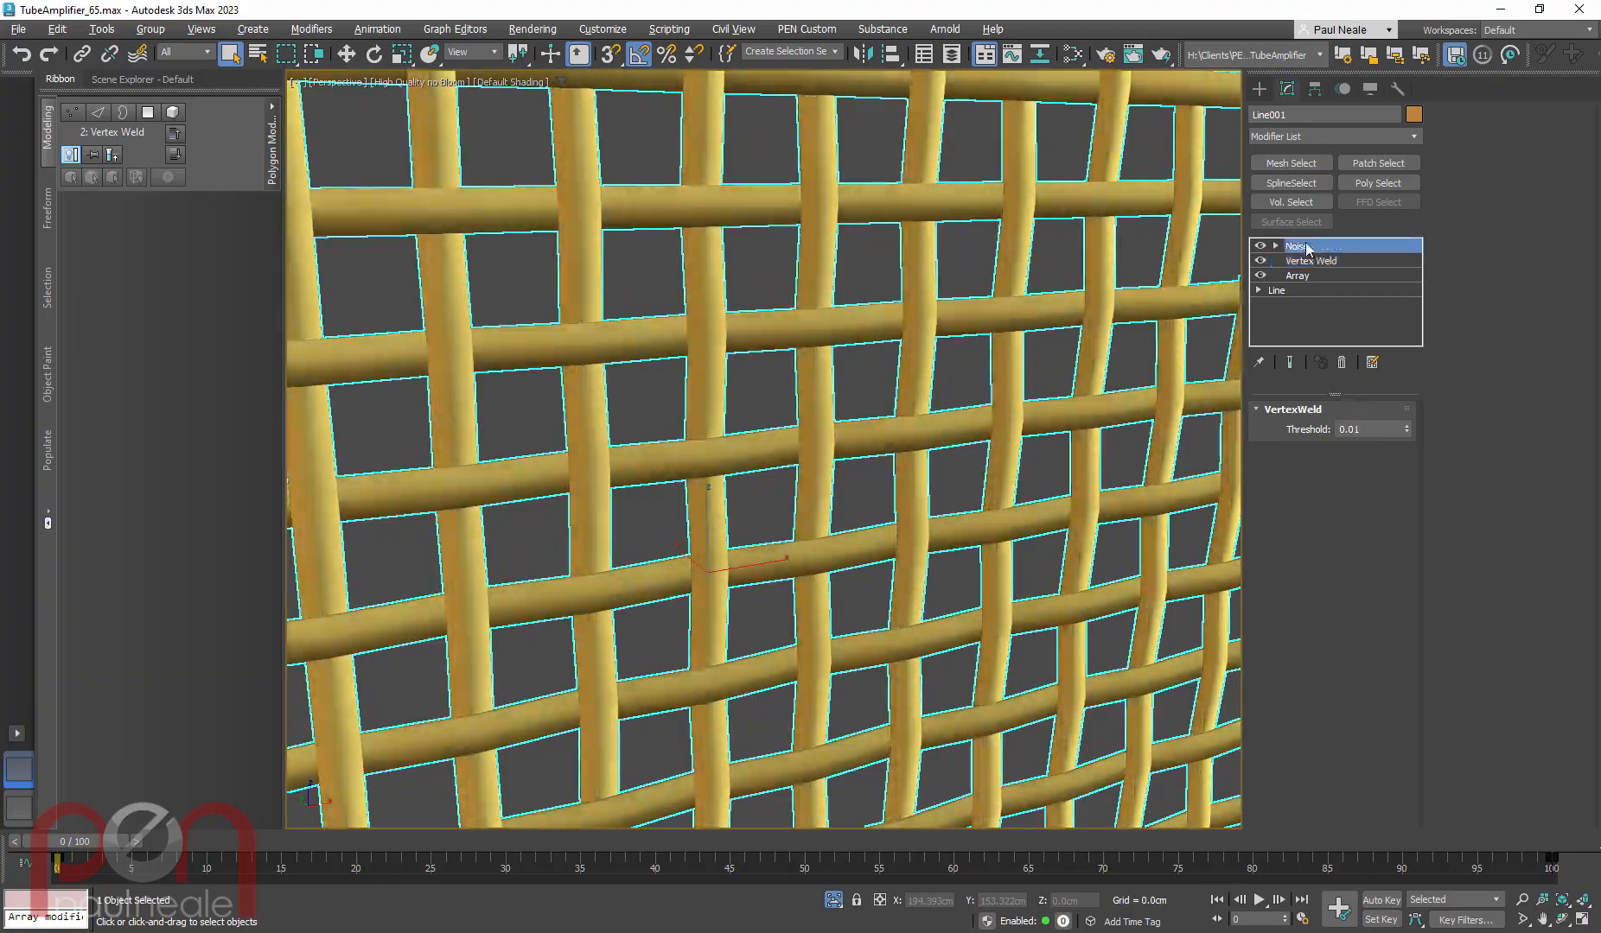
{"action": "scroll", "coordinate": [867, 486], "scroll_direction": "down", "scroll_amount": 10}
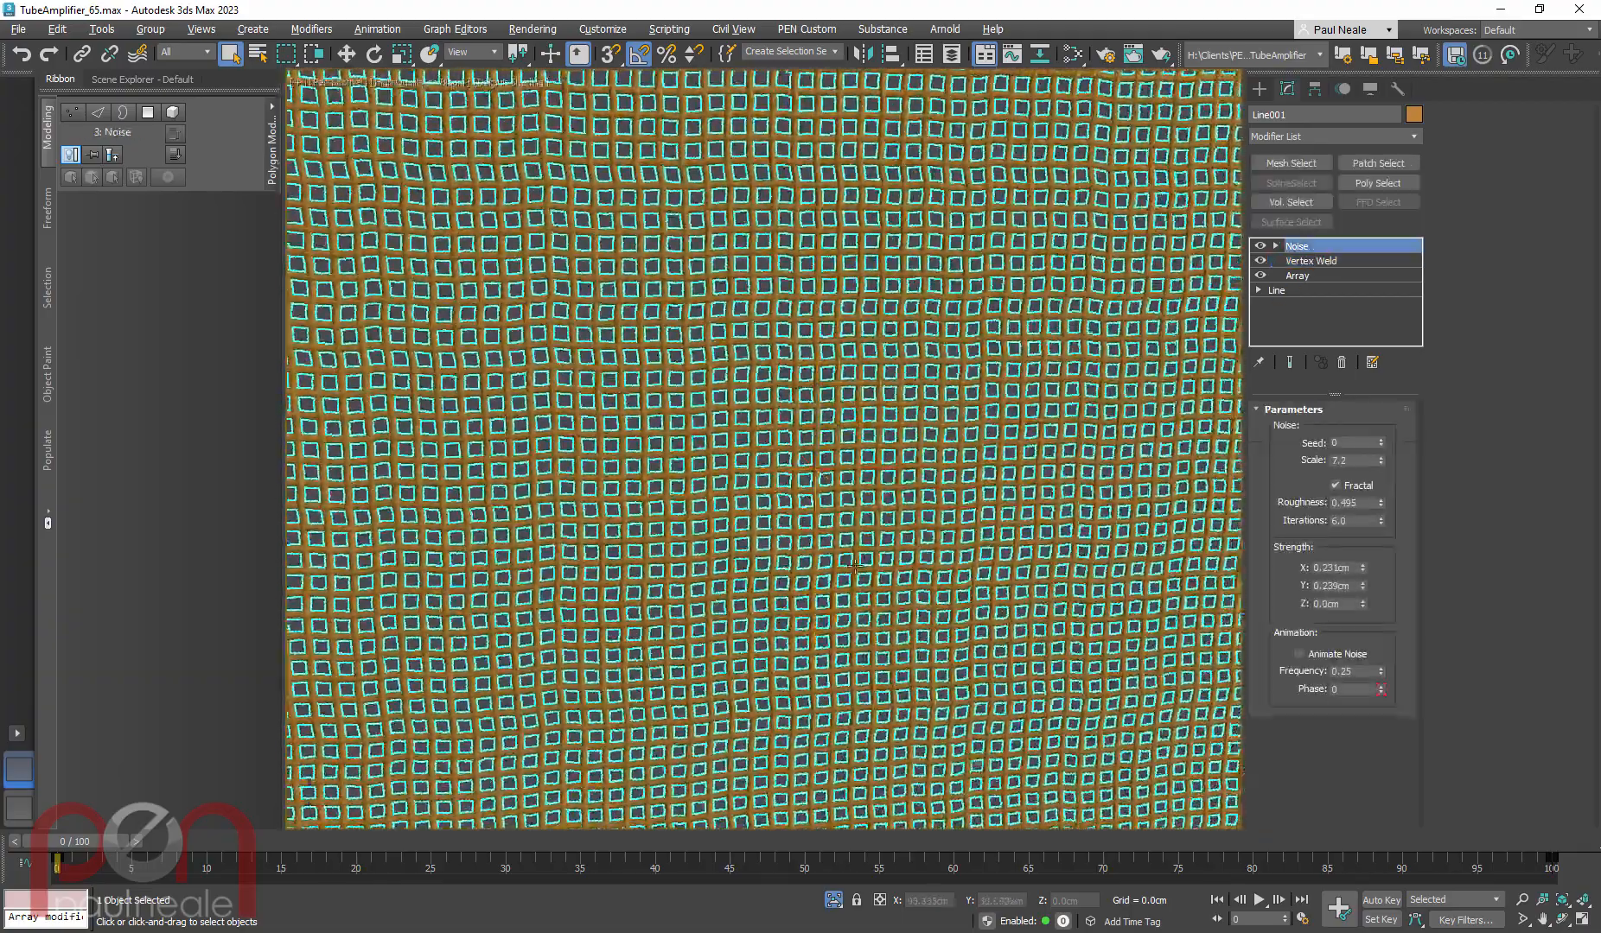
{"action": "scroll", "coordinate": [866, 576], "scroll_direction": "down", "scroll_amount": 8}
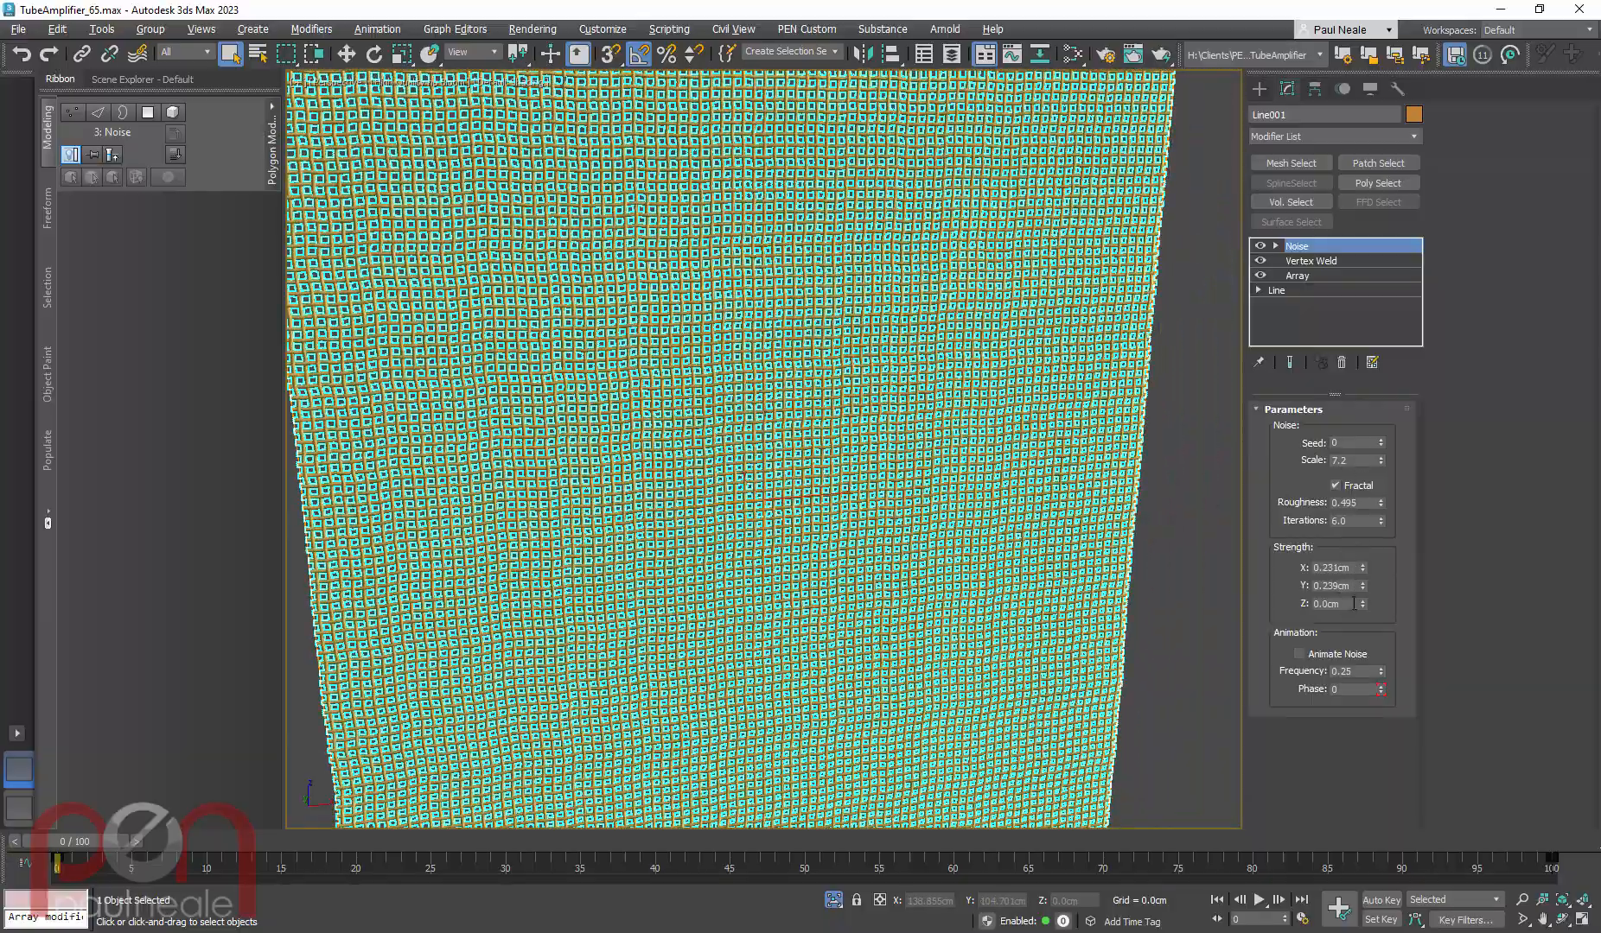
Switch the reference coordinate system to Local for the grille
{"action": "middle_click_drag", "start_coordinate": [1080, 609], "coordinate": [1137, 591]}
{"action": "middle_click_drag", "start_coordinate": [994, 575], "coordinate": [918, 579], "text": "alt"}
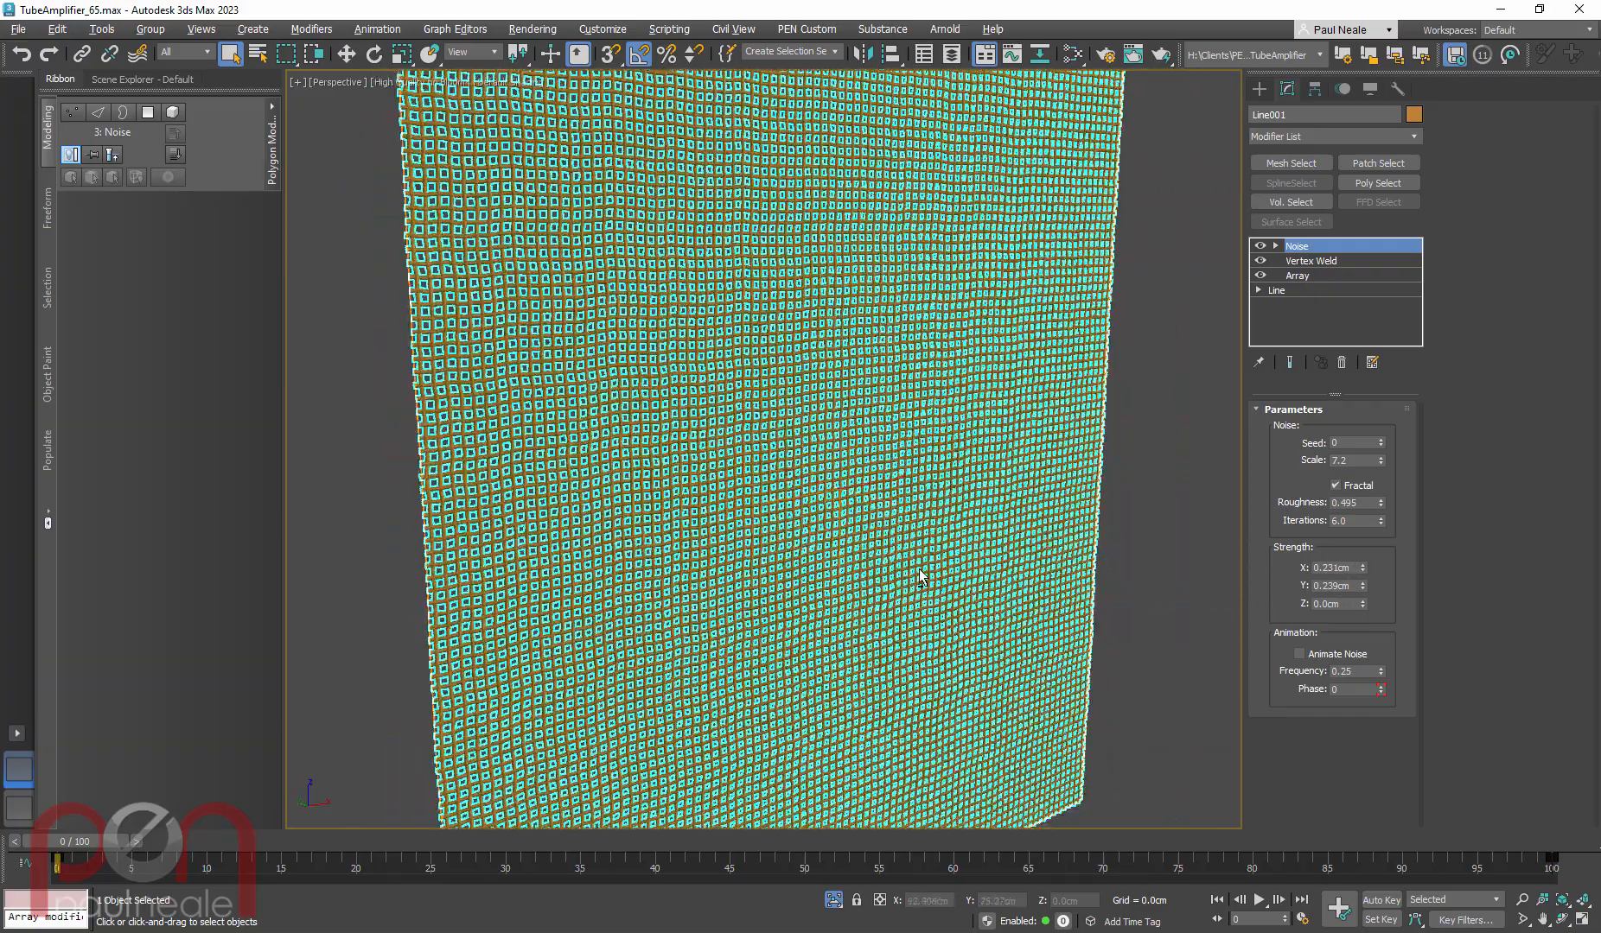
{"action": "right_click", "coordinate": [919, 535]}
{"action": "left_click", "coordinate": [961, 516]}
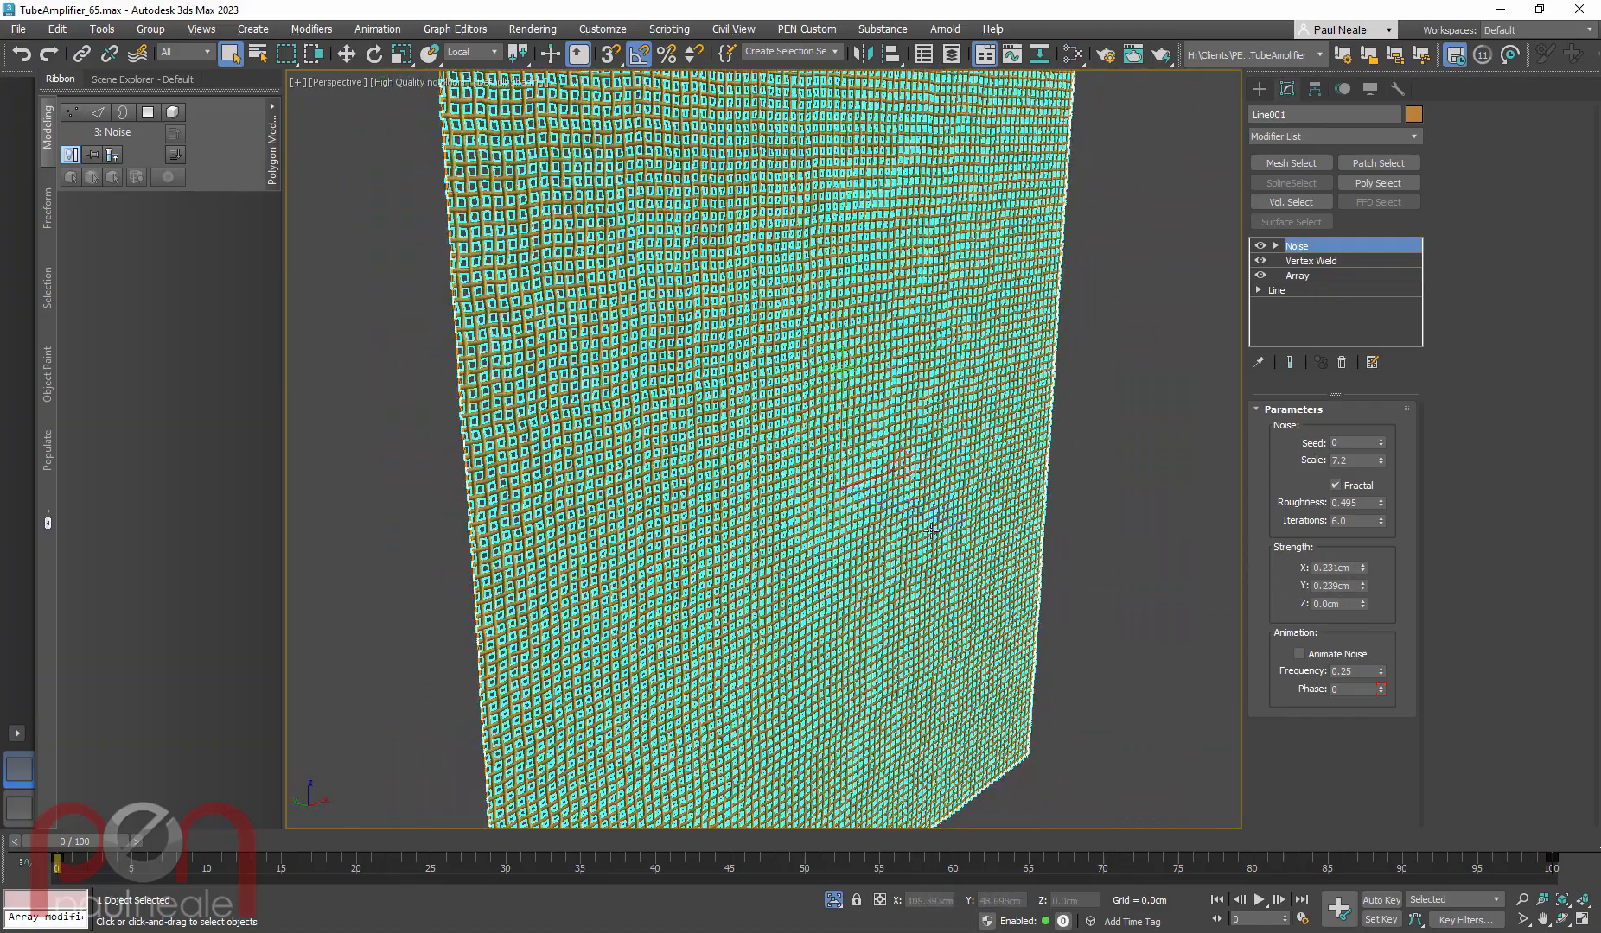
Inspect the Noise distortion of the grille weave from several distances and angles
{"action": "mouse_move", "coordinate": [920, 537]}
{"action": "middle_mouse_down", "text": "alt"}
{"action": "mouse_move", "coordinate": [1058, 490]}
{"action": "mouse_move", "coordinate": [1038, 505]}
{"action": "mouse_move", "coordinate": [941, 483]}
{"action": "mouse_move", "coordinate": [975, 498]}
{"action": "mouse_move", "coordinate": [936, 540]}
{"action": "mouse_move", "coordinate": [907, 541]}
{"action": "middle_mouse_up", "text": "alt"}
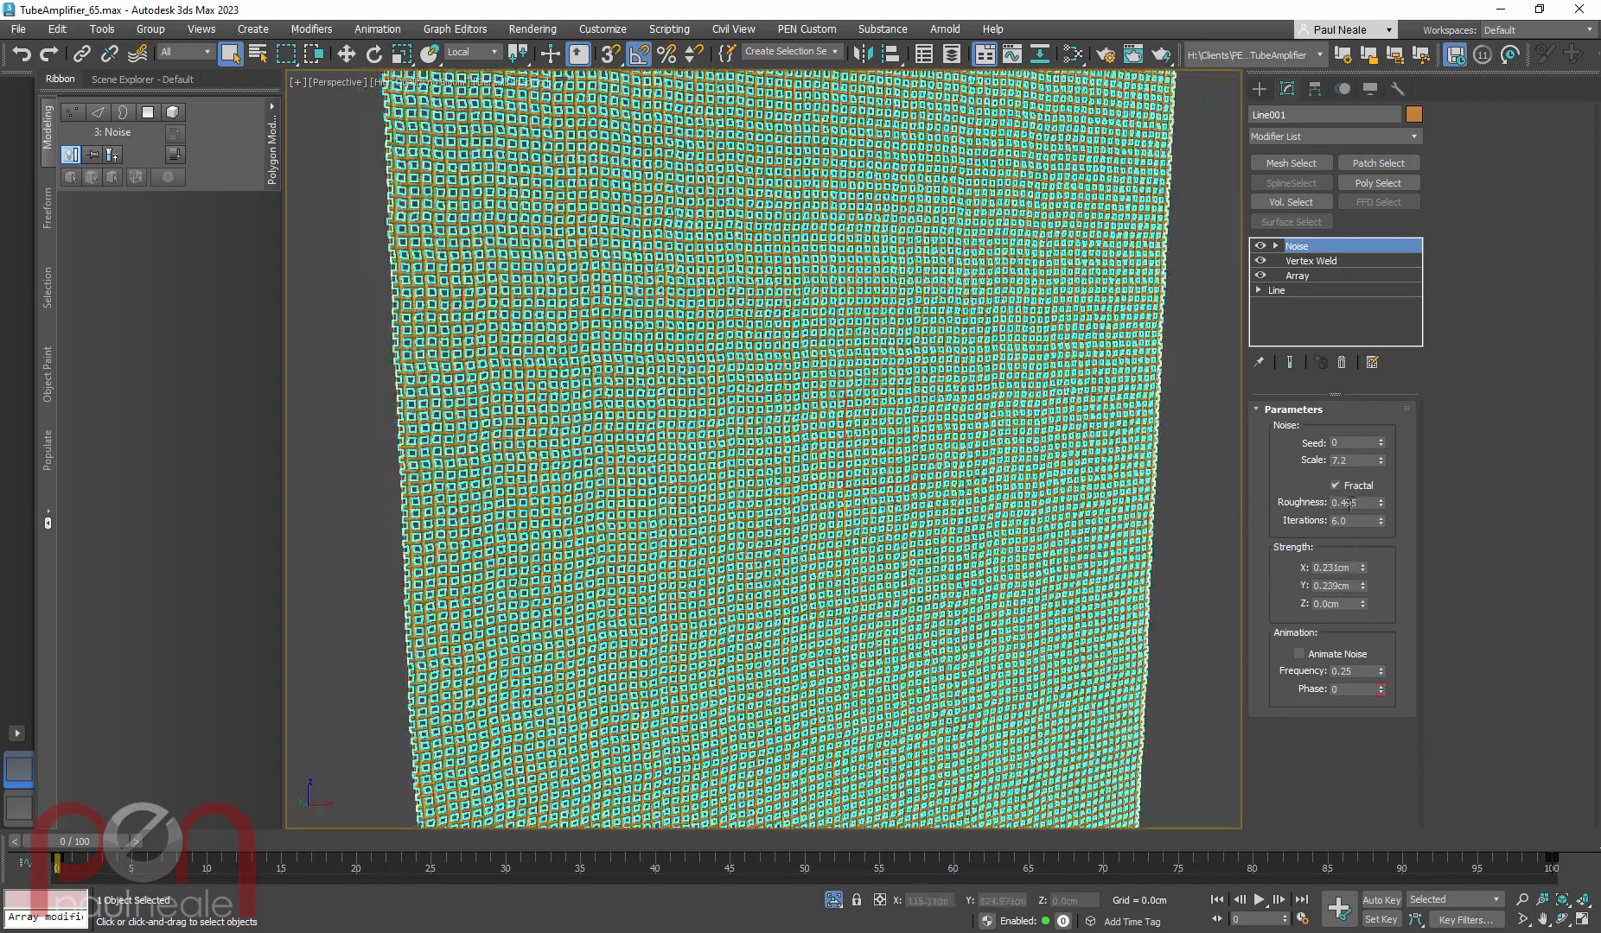
{"action": "middle_click_drag", "start_coordinate": [1086, 536], "coordinate": [1069, 538]}
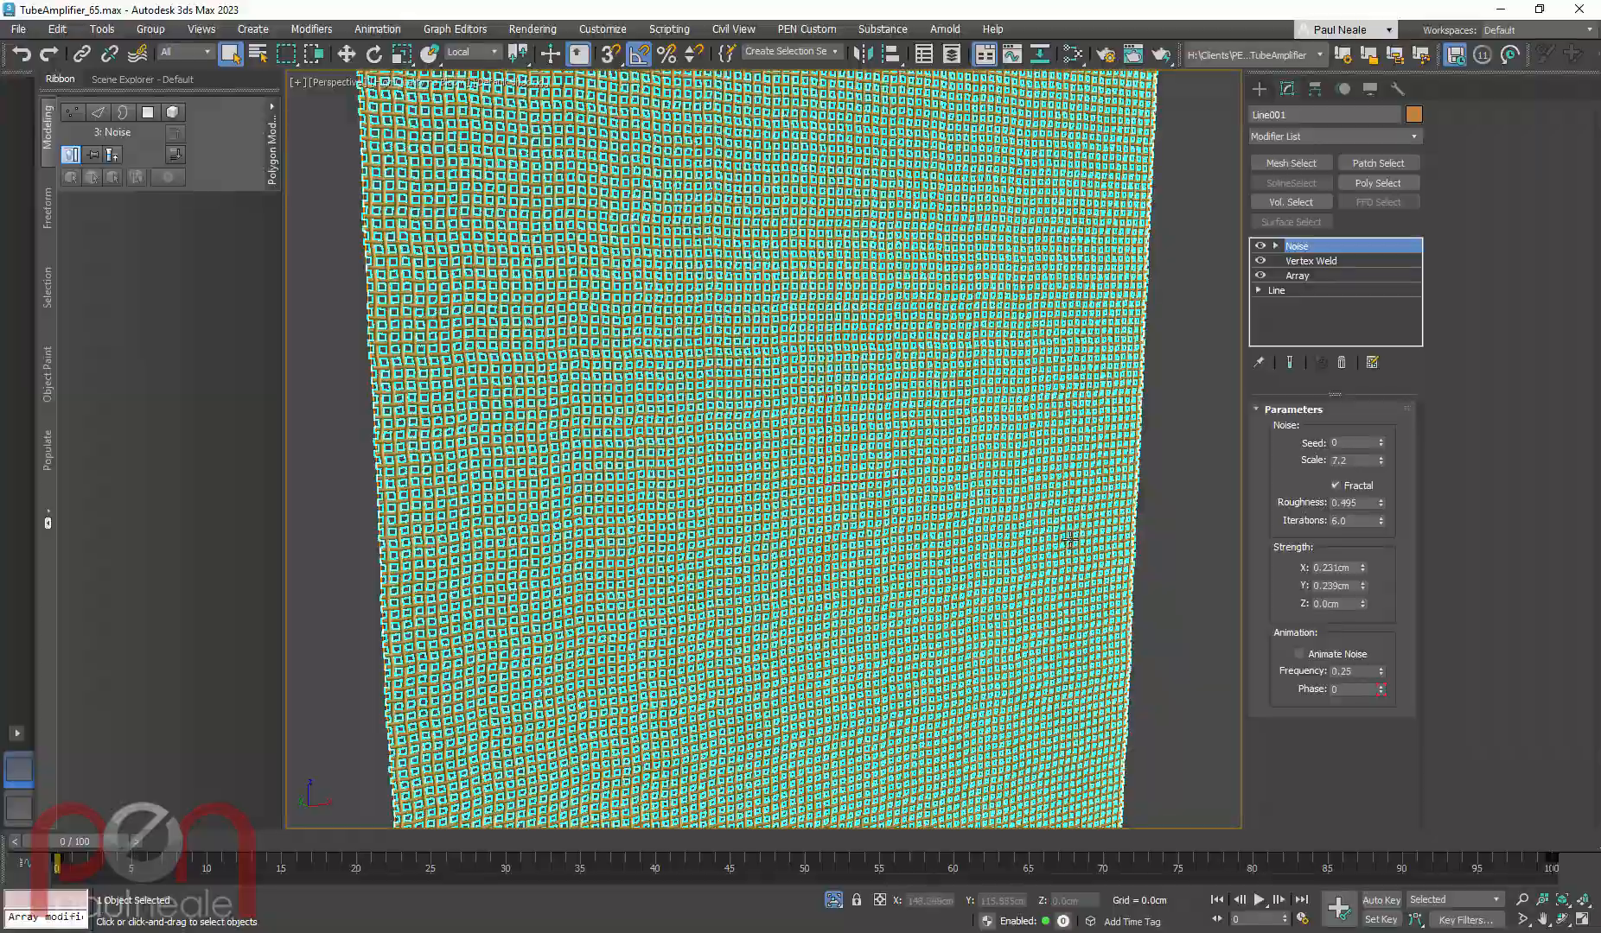
{"action": "scroll", "coordinate": [1070, 538], "scroll_direction": "down", "scroll_amount": 3}
{"action": "scroll", "coordinate": [853, 517], "scroll_direction": "up", "scroll_amount": 4}
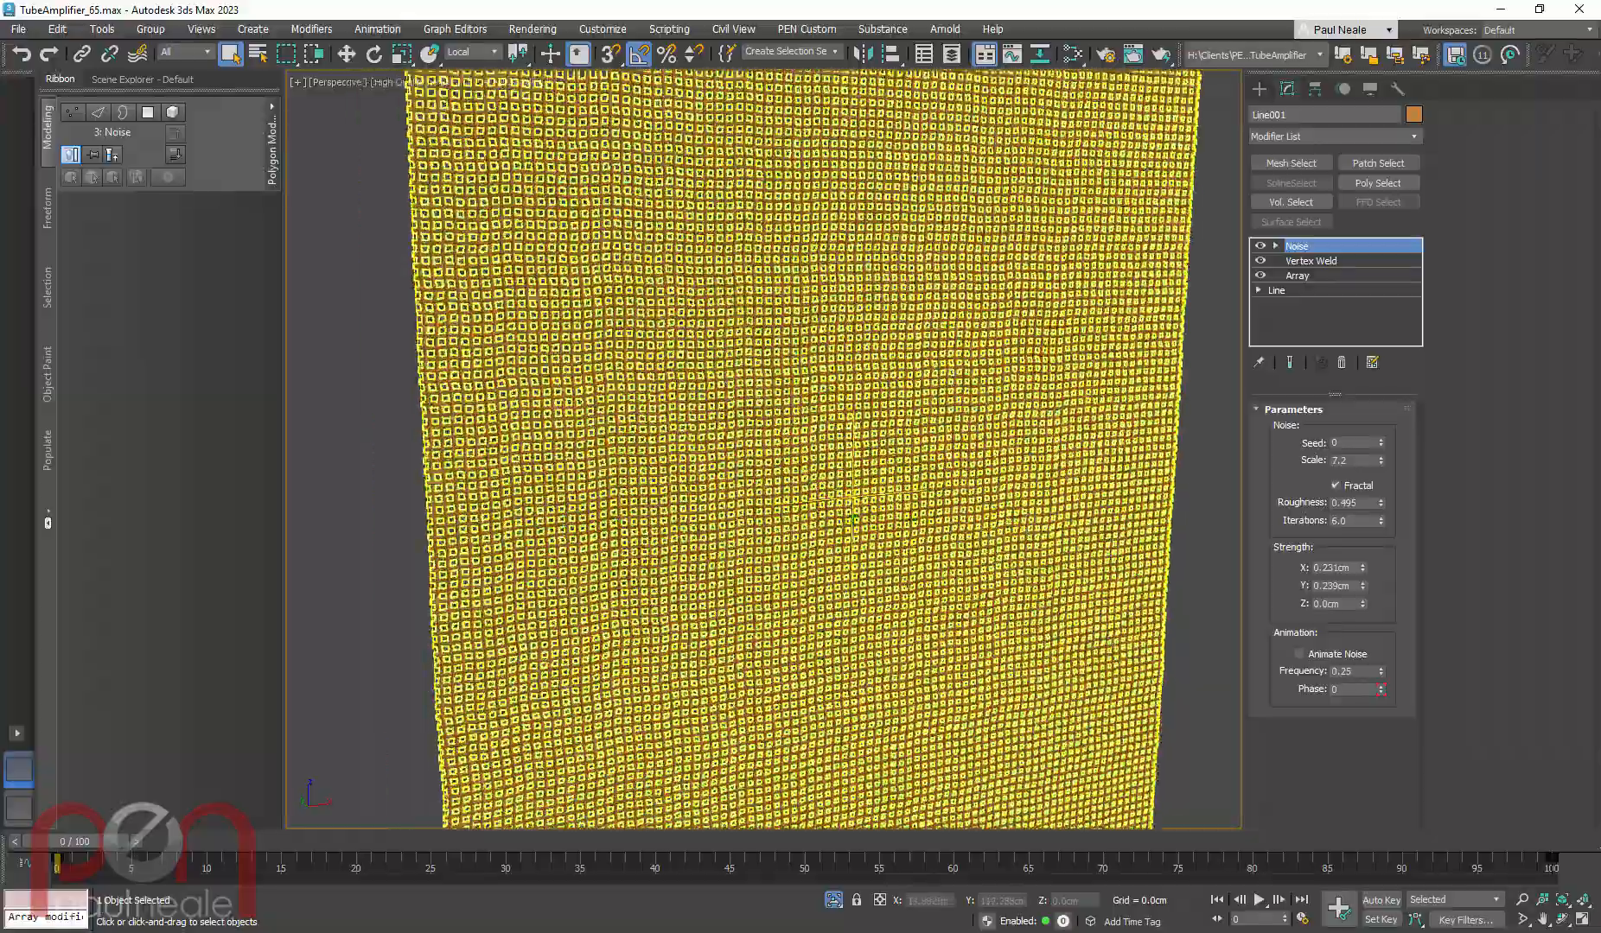
{"action": "scroll", "coordinate": [852, 518], "scroll_direction": "down", "scroll_amount": 3}
{"action": "scroll", "coordinate": [868, 536], "scroll_direction": "up", "scroll_amount": 3}
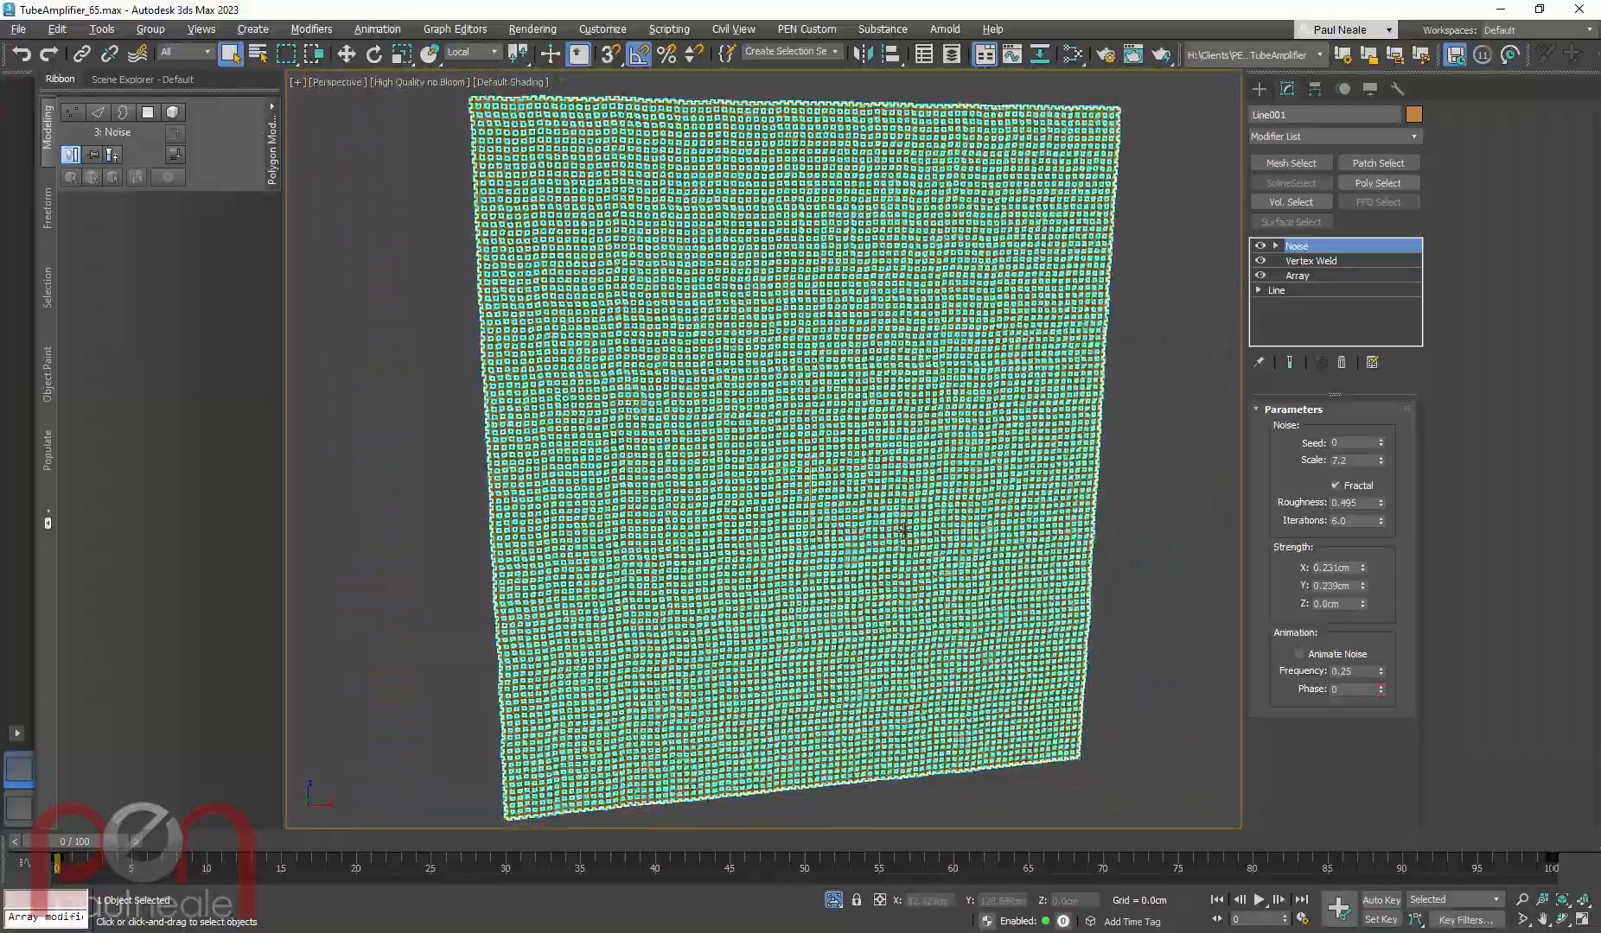
{"action": "scroll", "coordinate": [904, 531], "scroll_direction": "down", "scroll_amount": 1}
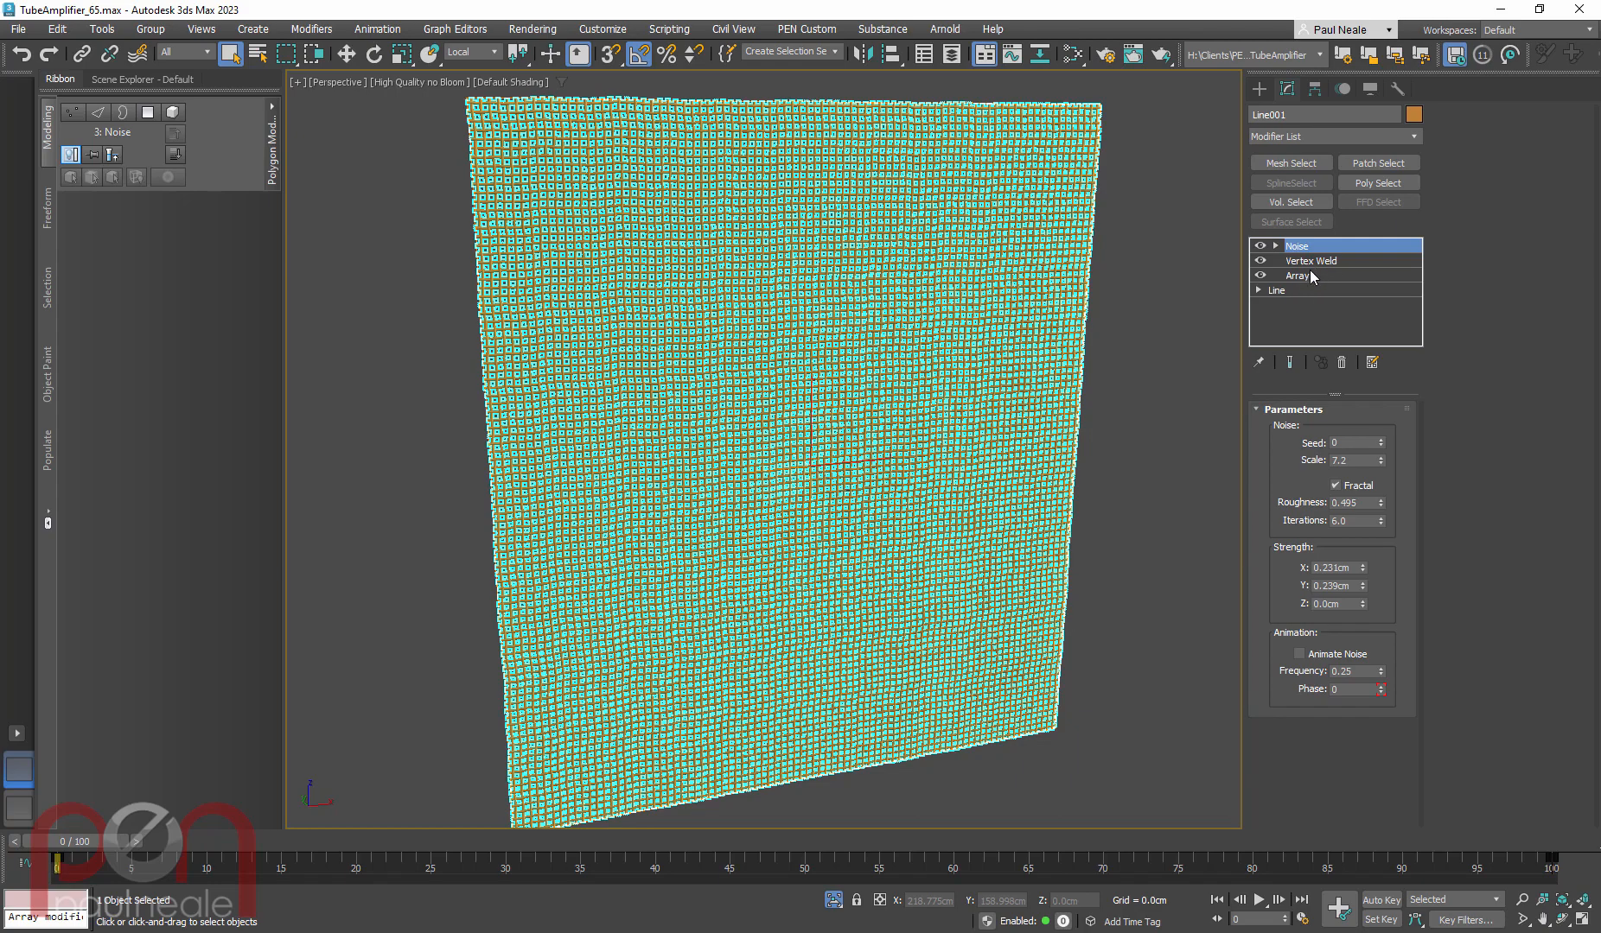
Show the UV Coordinate Modifiers set as quick modifier buttons
{"action": "middle_click_drag", "start_coordinate": [1003, 429], "coordinate": [1037, 415], "text": "alt"}
{"action": "left_click", "coordinate": [1374, 363]}
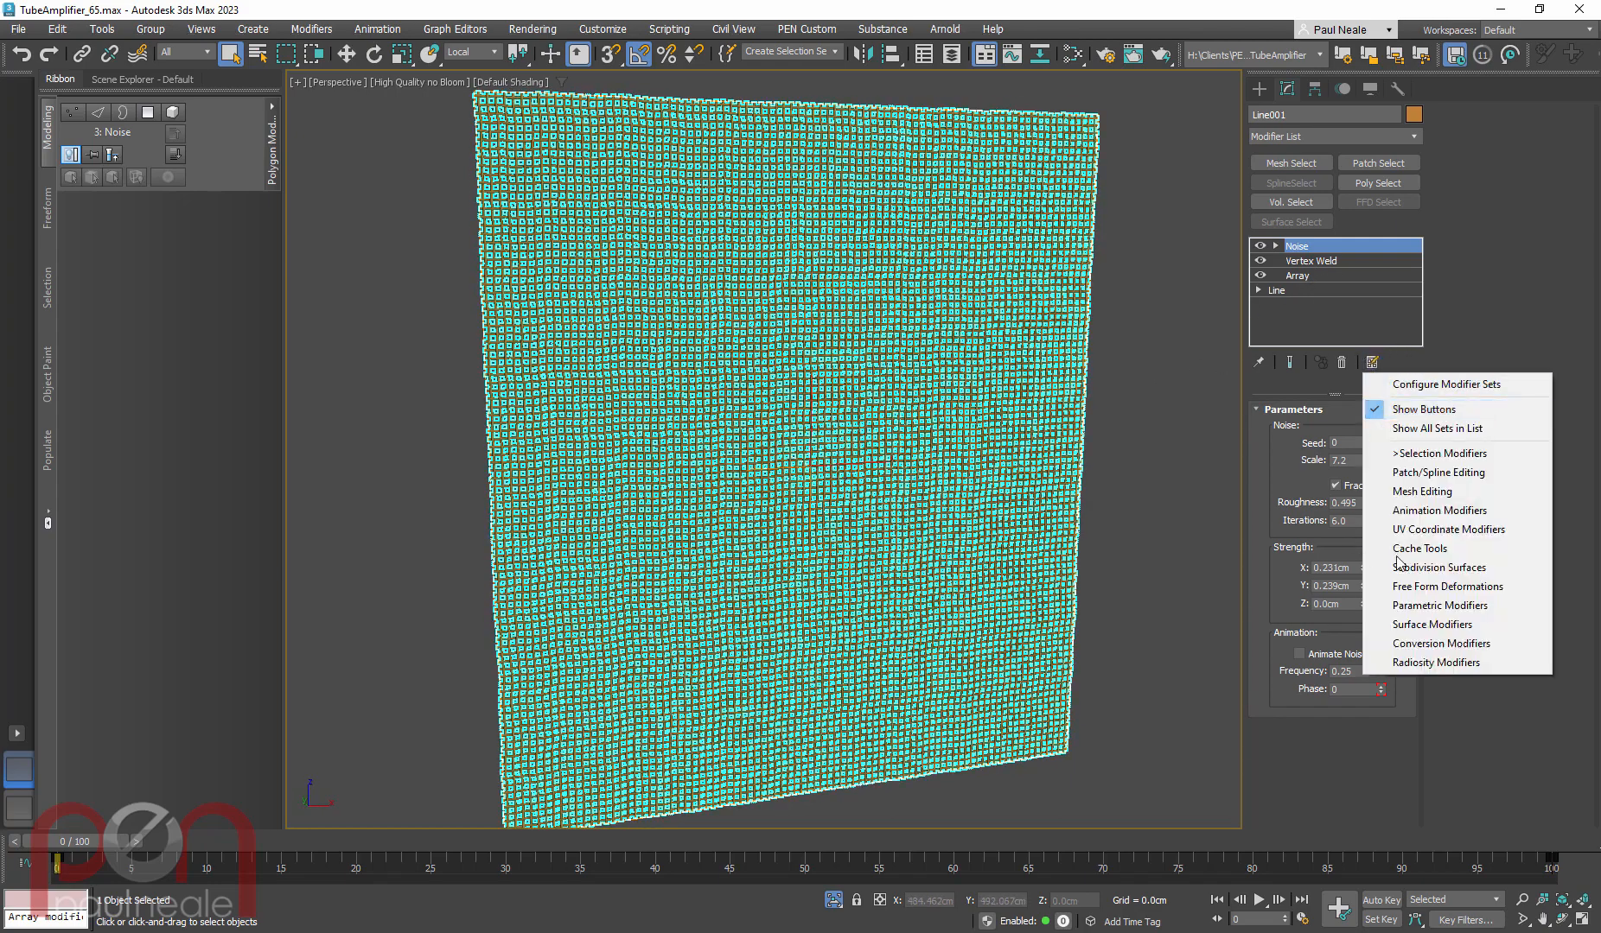
{"action": "left_click", "coordinate": [1432, 531]}
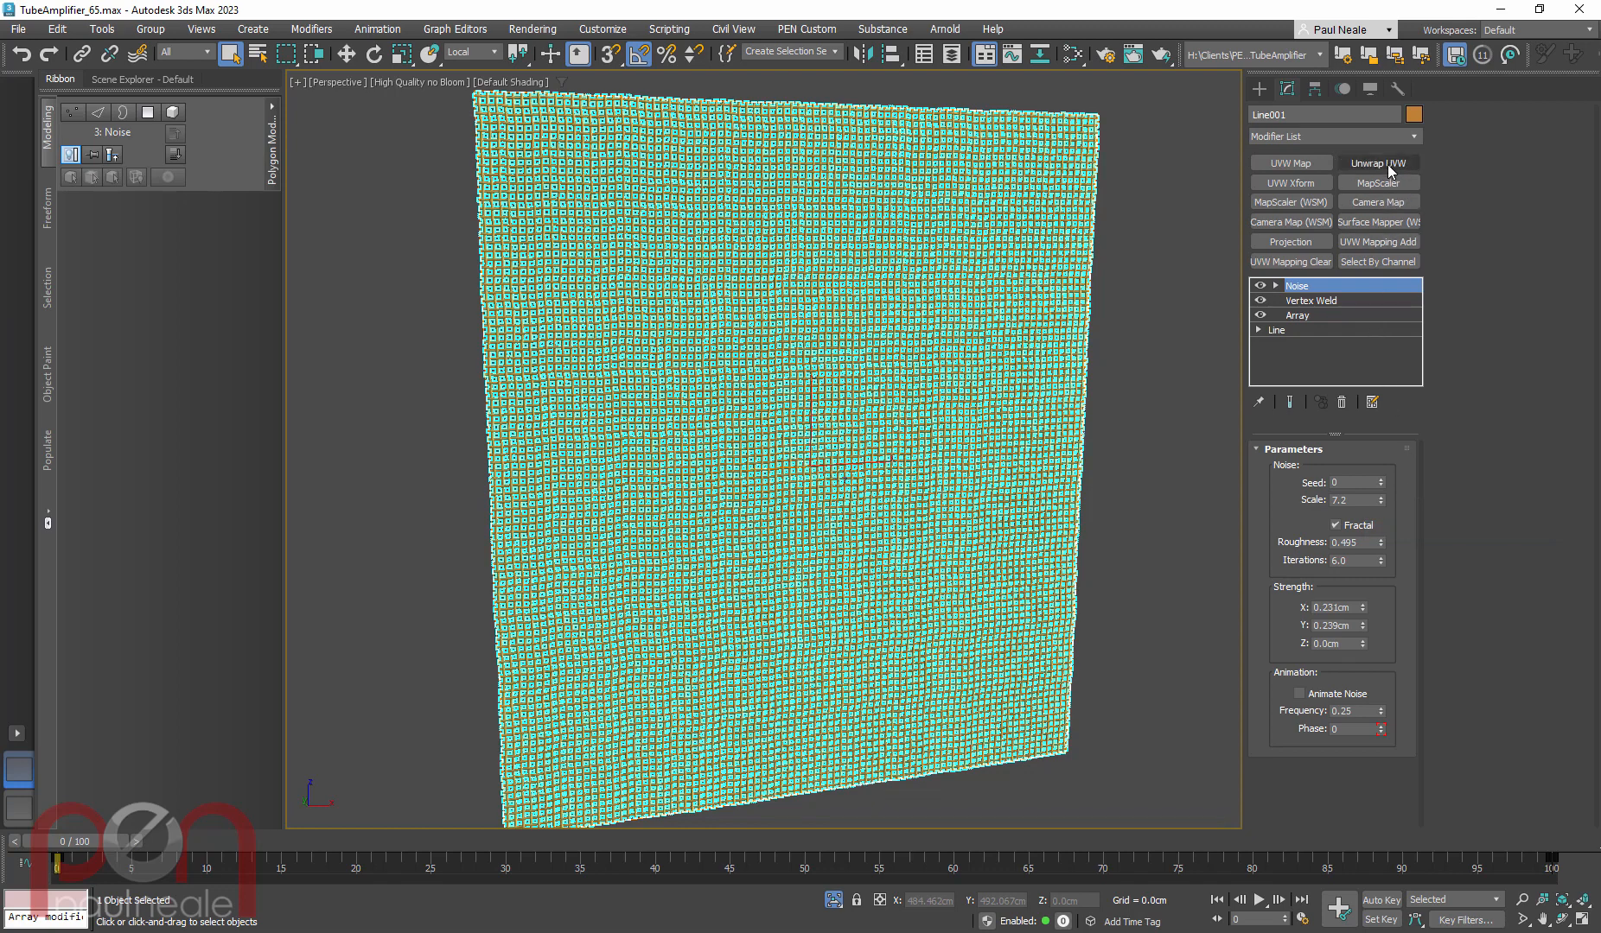
Add an Unwrap UVW modifier to the grille and view its layout in the UV editor
{"action": "key", "text": "u"}
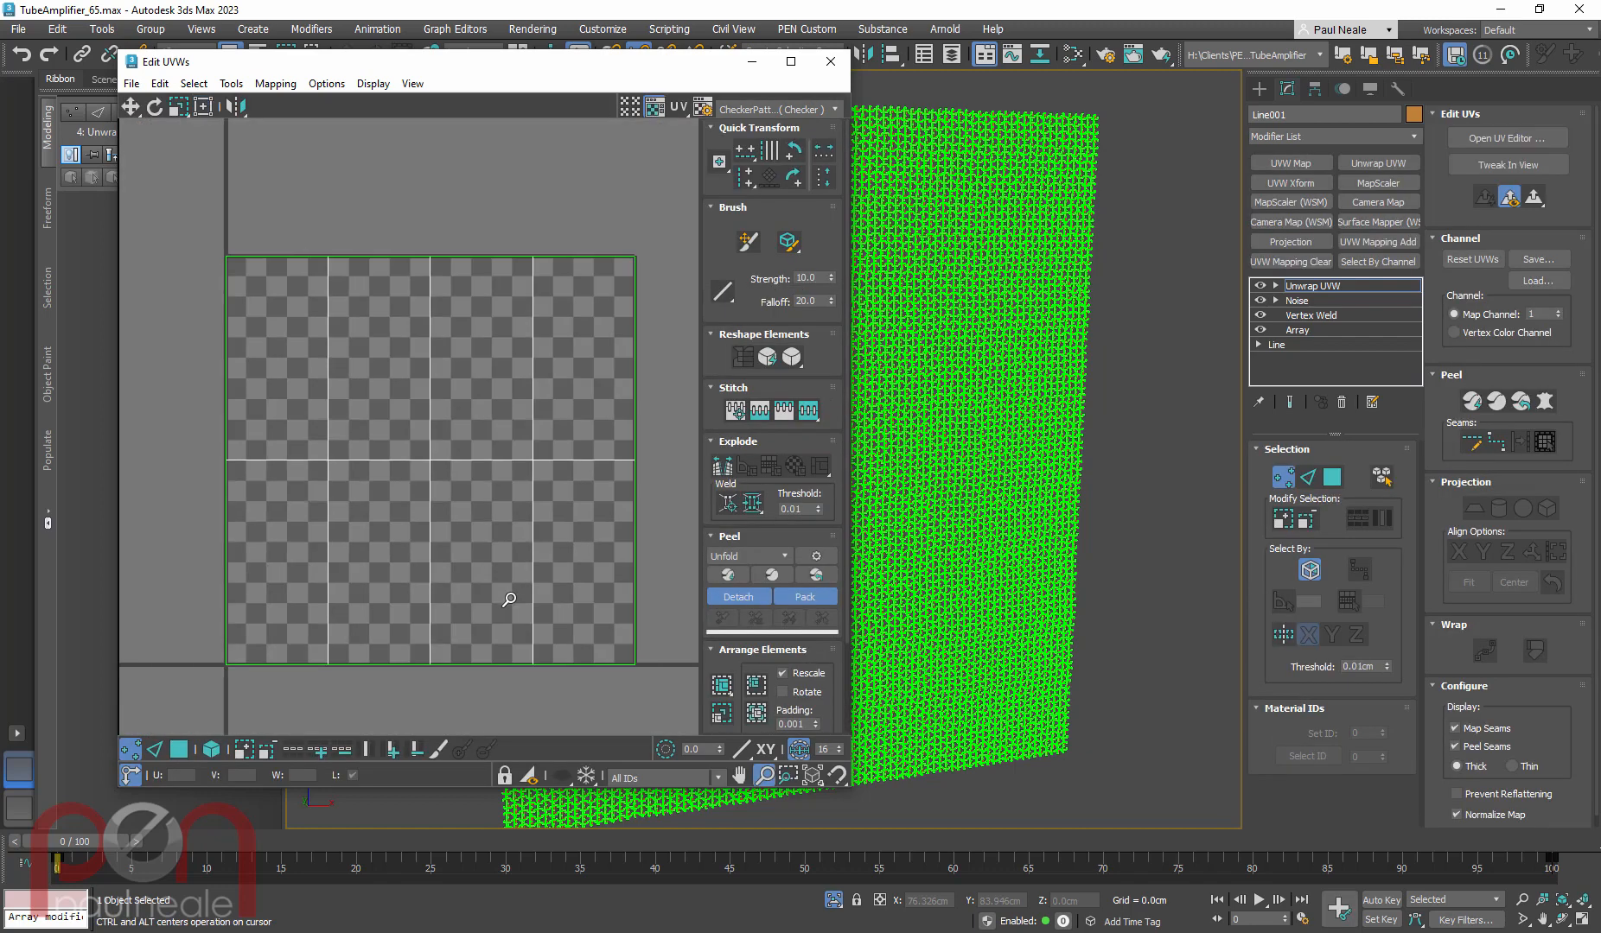
{"action": "scroll", "coordinate": [510, 598], "scroll_direction": "down", "scroll_amount": 3}
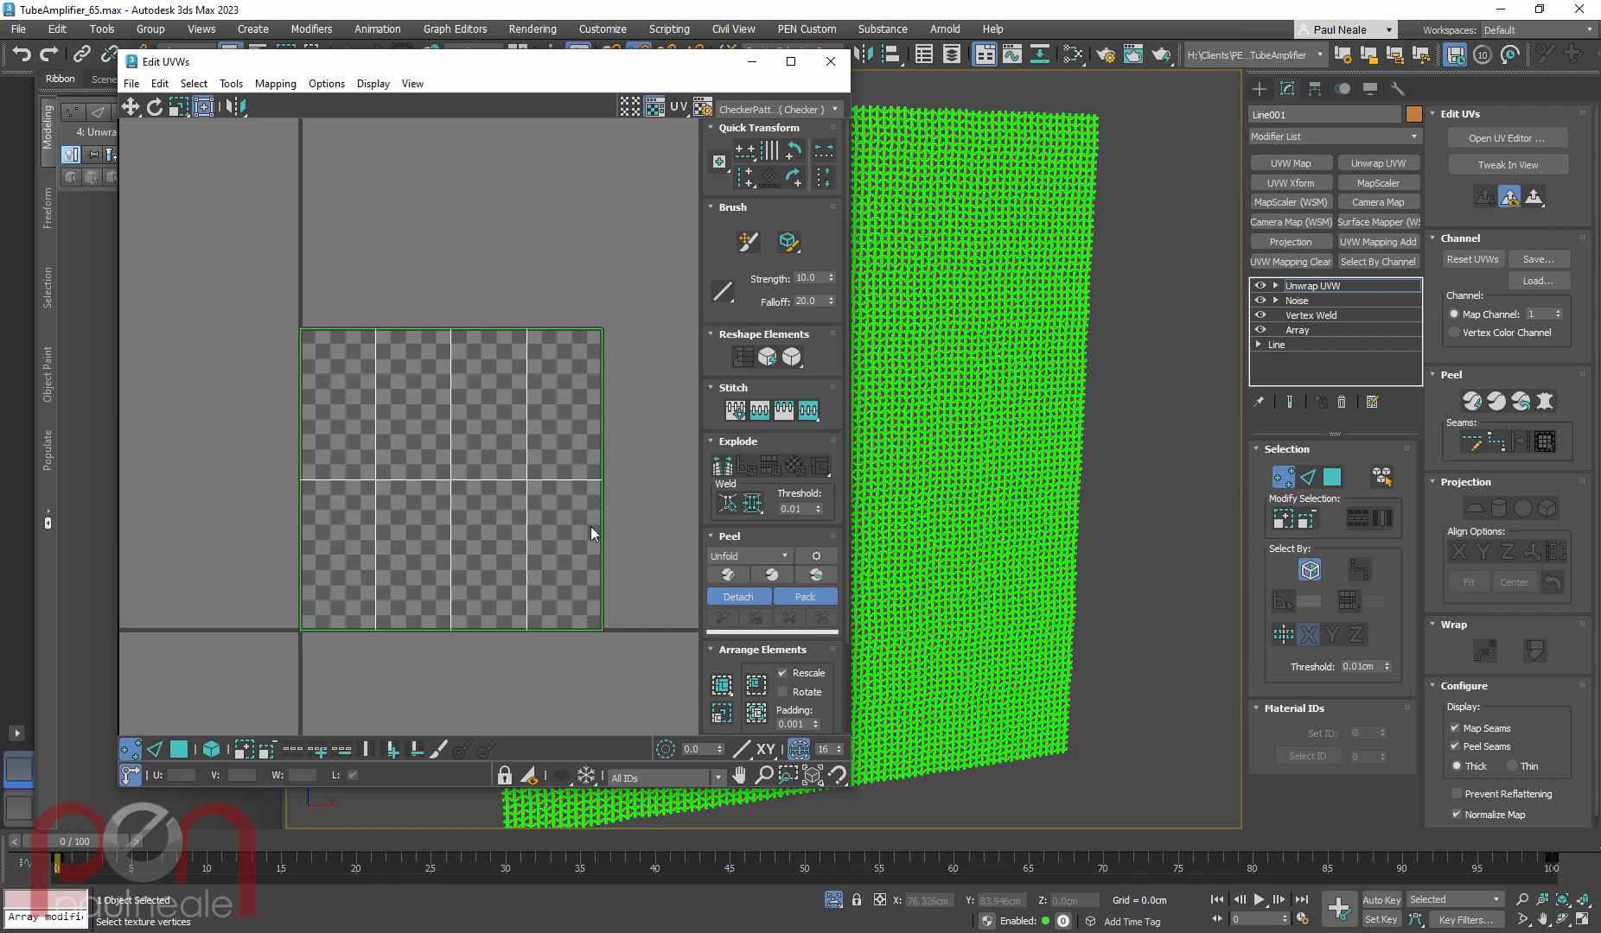
Move several of the stacked UV elements apart in polygon mode to expose the overlapping copies
{"action": "left_click", "coordinate": [180, 750]}
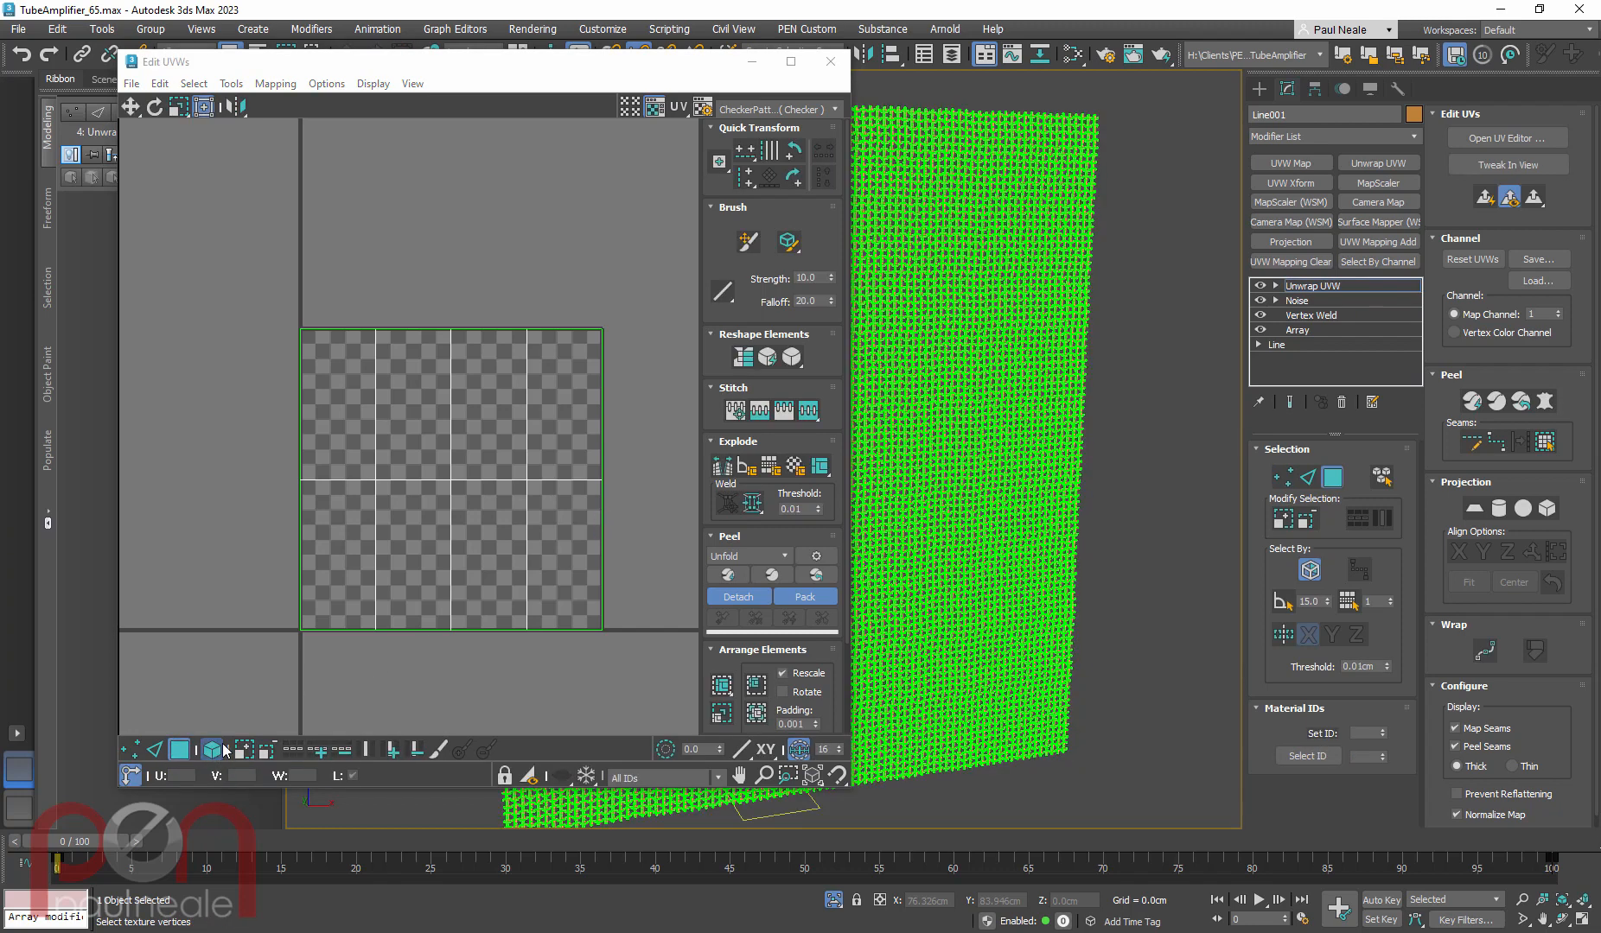
{"action": "left_click_drag", "start_coordinate": [547, 479], "coordinate": [710, 301]}
{"action": "left_click_drag", "start_coordinate": [501, 415], "coordinate": [169, 644]}
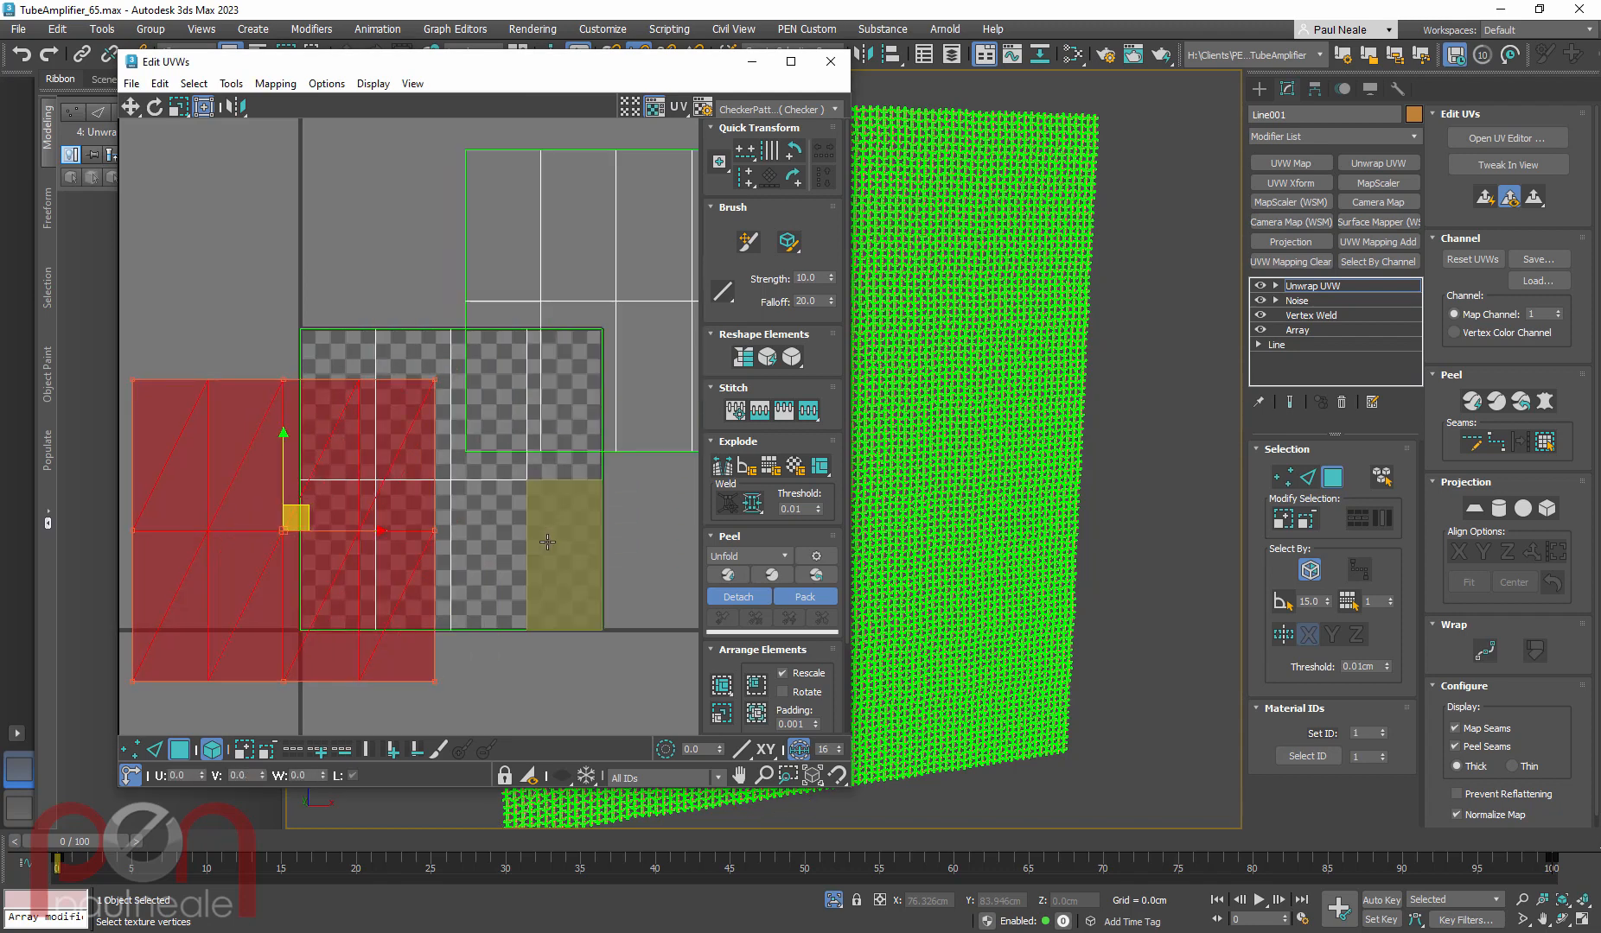
{"action": "left_click", "coordinate": [657, 592]}
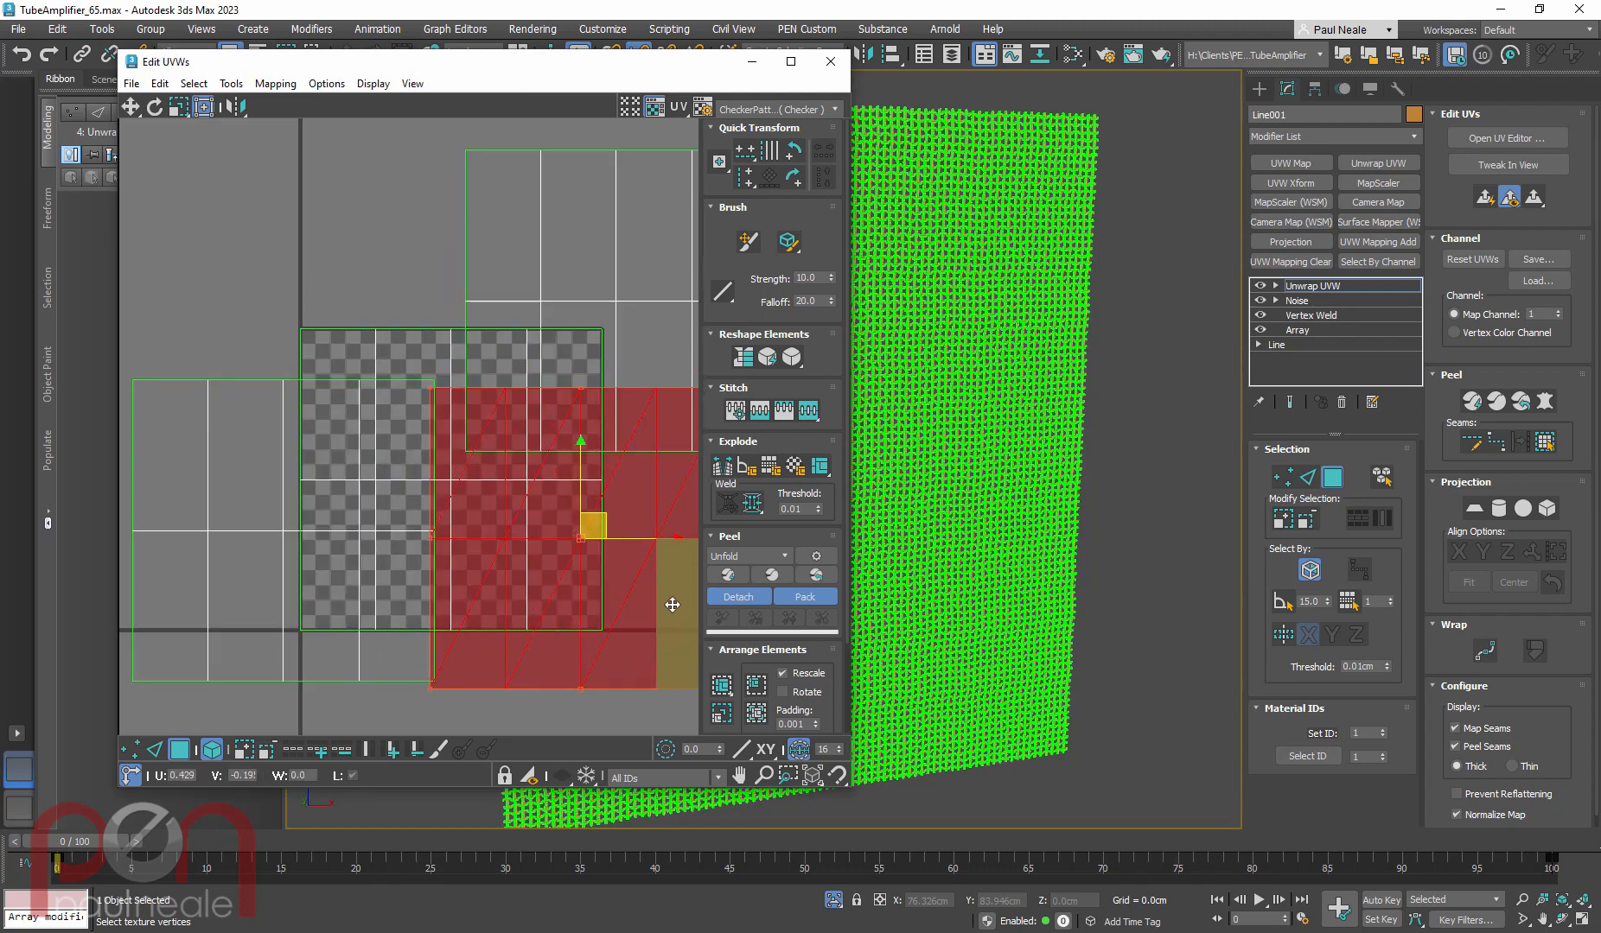
{"action": "left_click", "coordinate": [353, 353]}
{"action": "left_click_drag", "start_coordinate": [352, 353], "coordinate": [346, 353]}
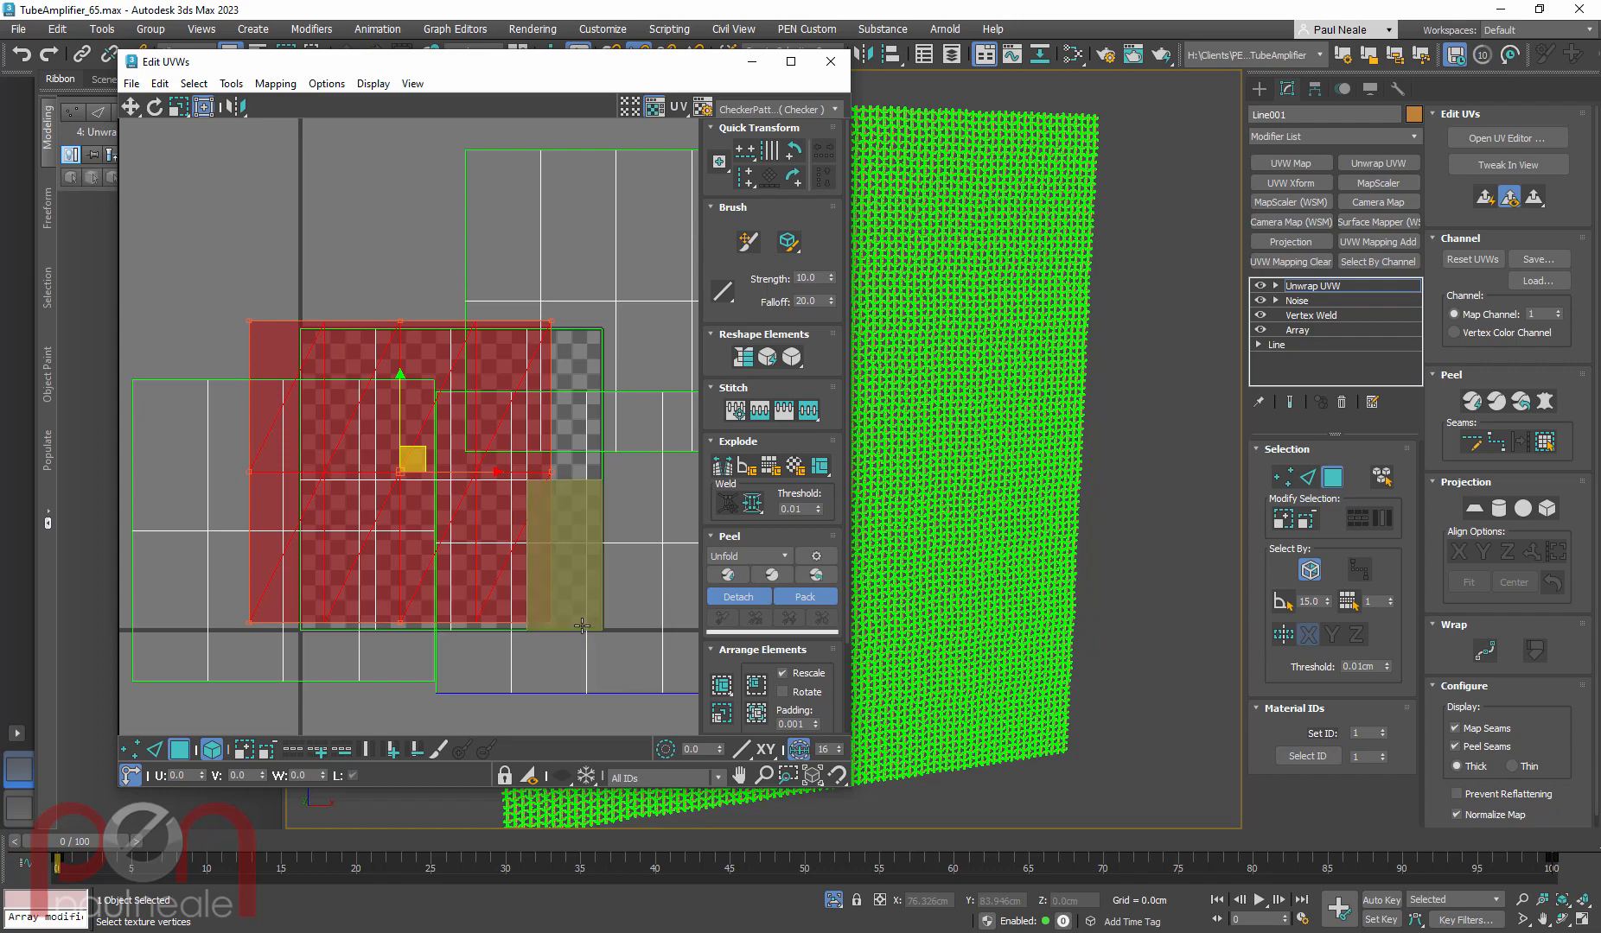
Close the UV editor and delete the Unwrap UVW modifier from the grille
{"action": "left_click", "coordinate": [831, 62]}
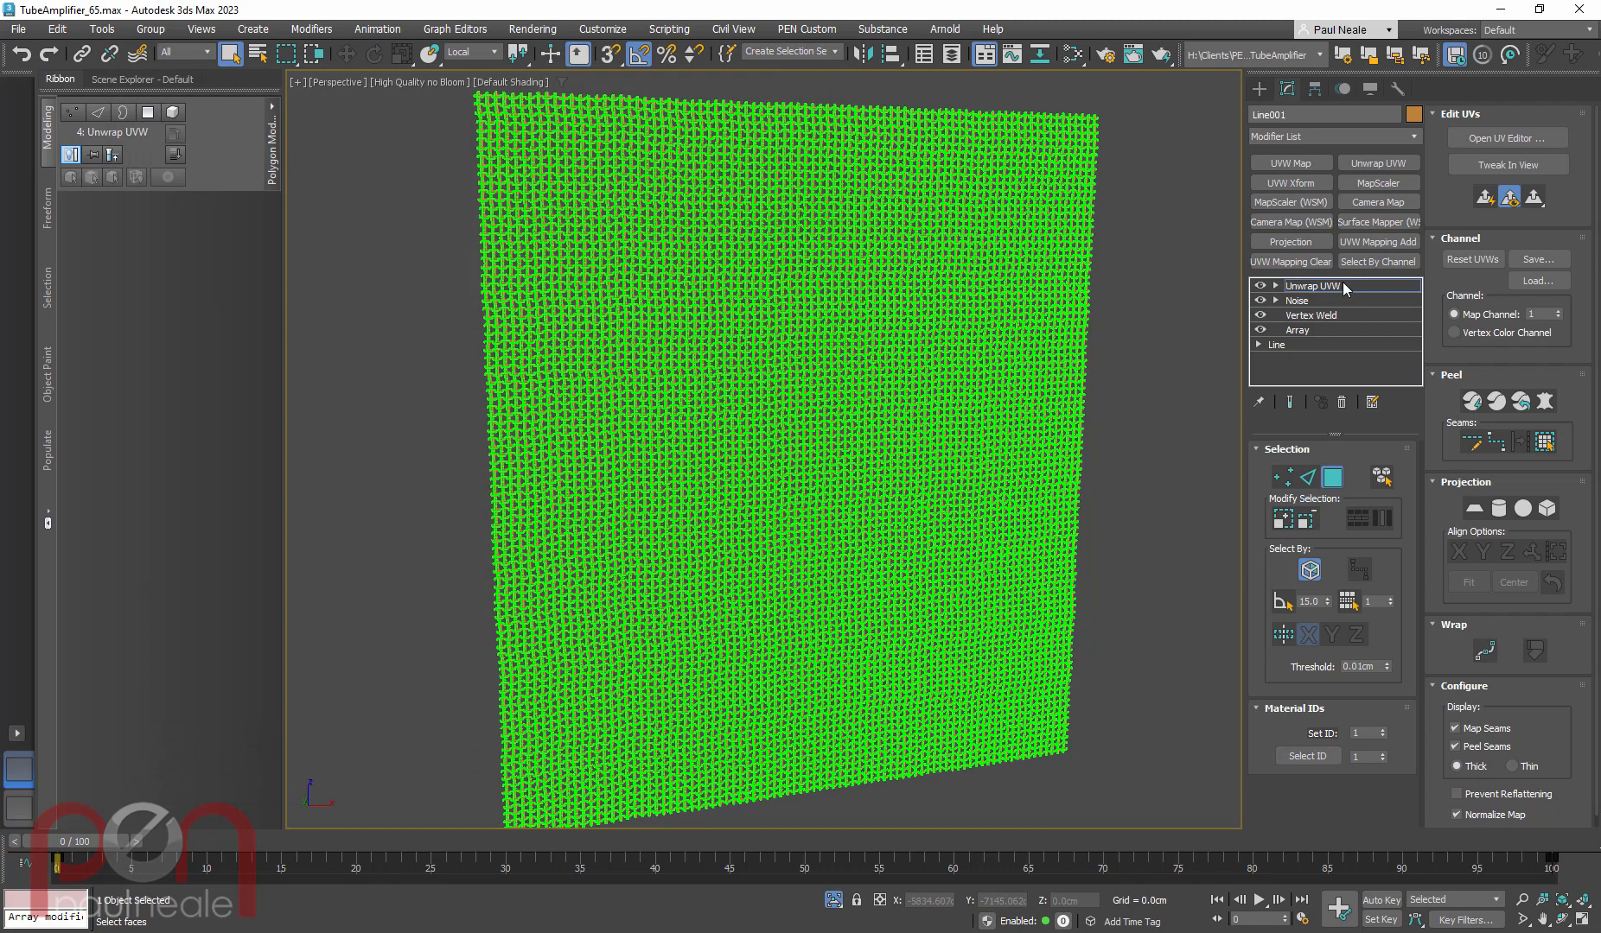
{"action": "right_click", "coordinate": [1352, 287]}
{"action": "left_click", "coordinate": [1386, 317]}
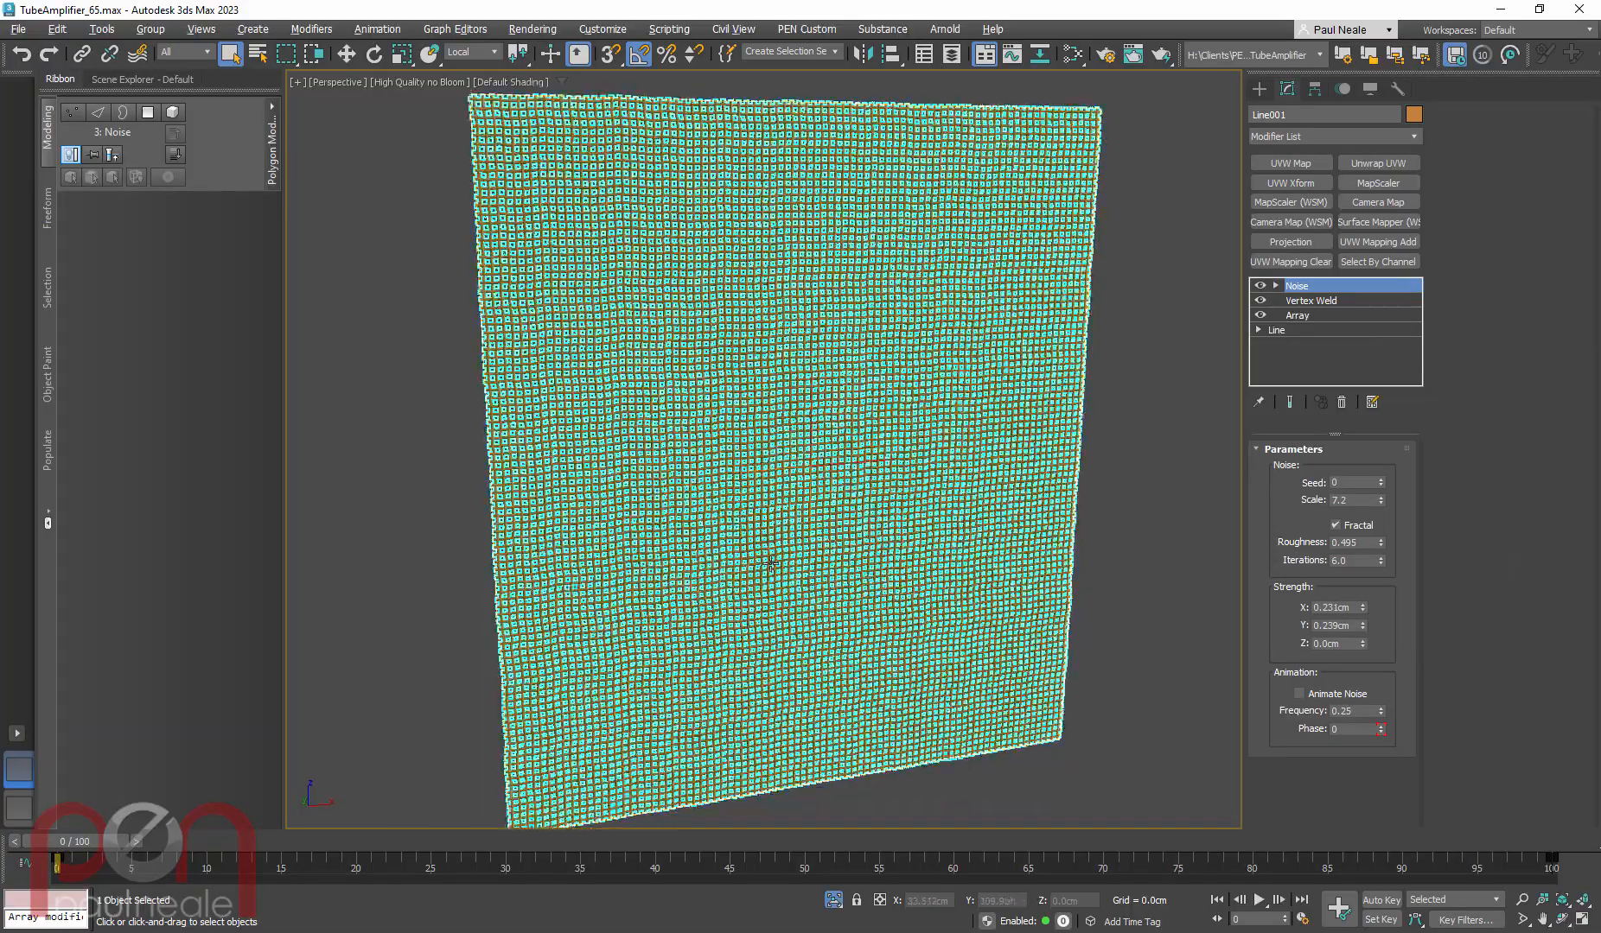
Examine the individual woven strips up close, then the whole grille
{"action": "scroll", "coordinate": [735, 578], "scroll_direction": "up", "scroll_amount": 3}
{"action": "scroll", "coordinate": [651, 481], "scroll_direction": "up", "scroll_amount": 8}
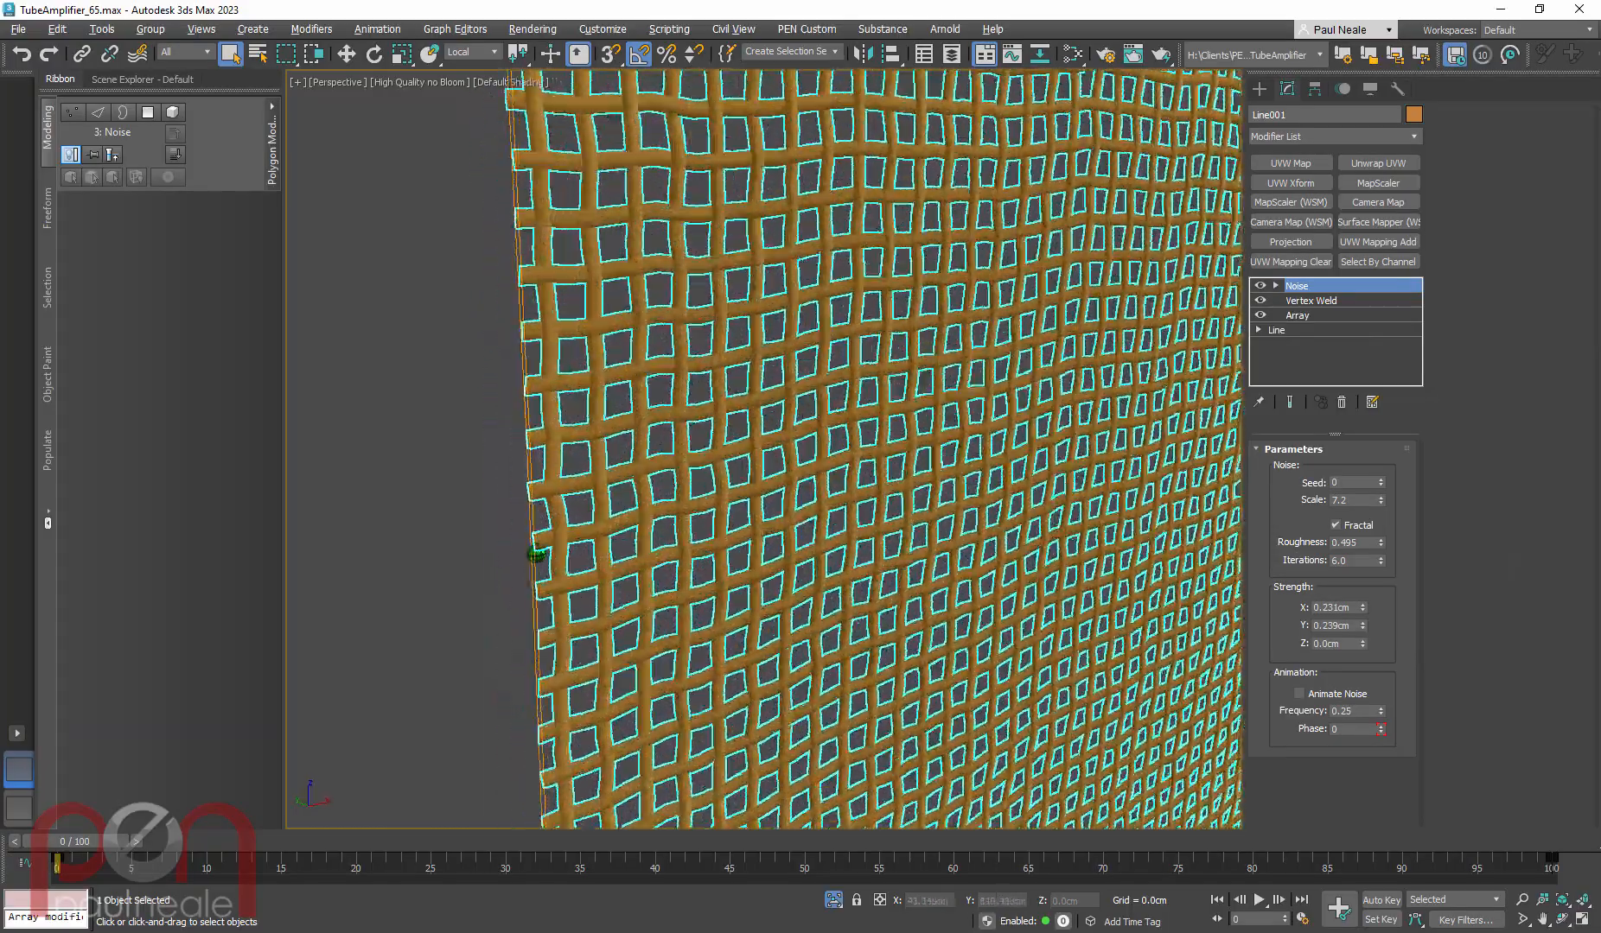
{"action": "scroll", "coordinate": [653, 483], "scroll_direction": "up", "scroll_amount": 6}
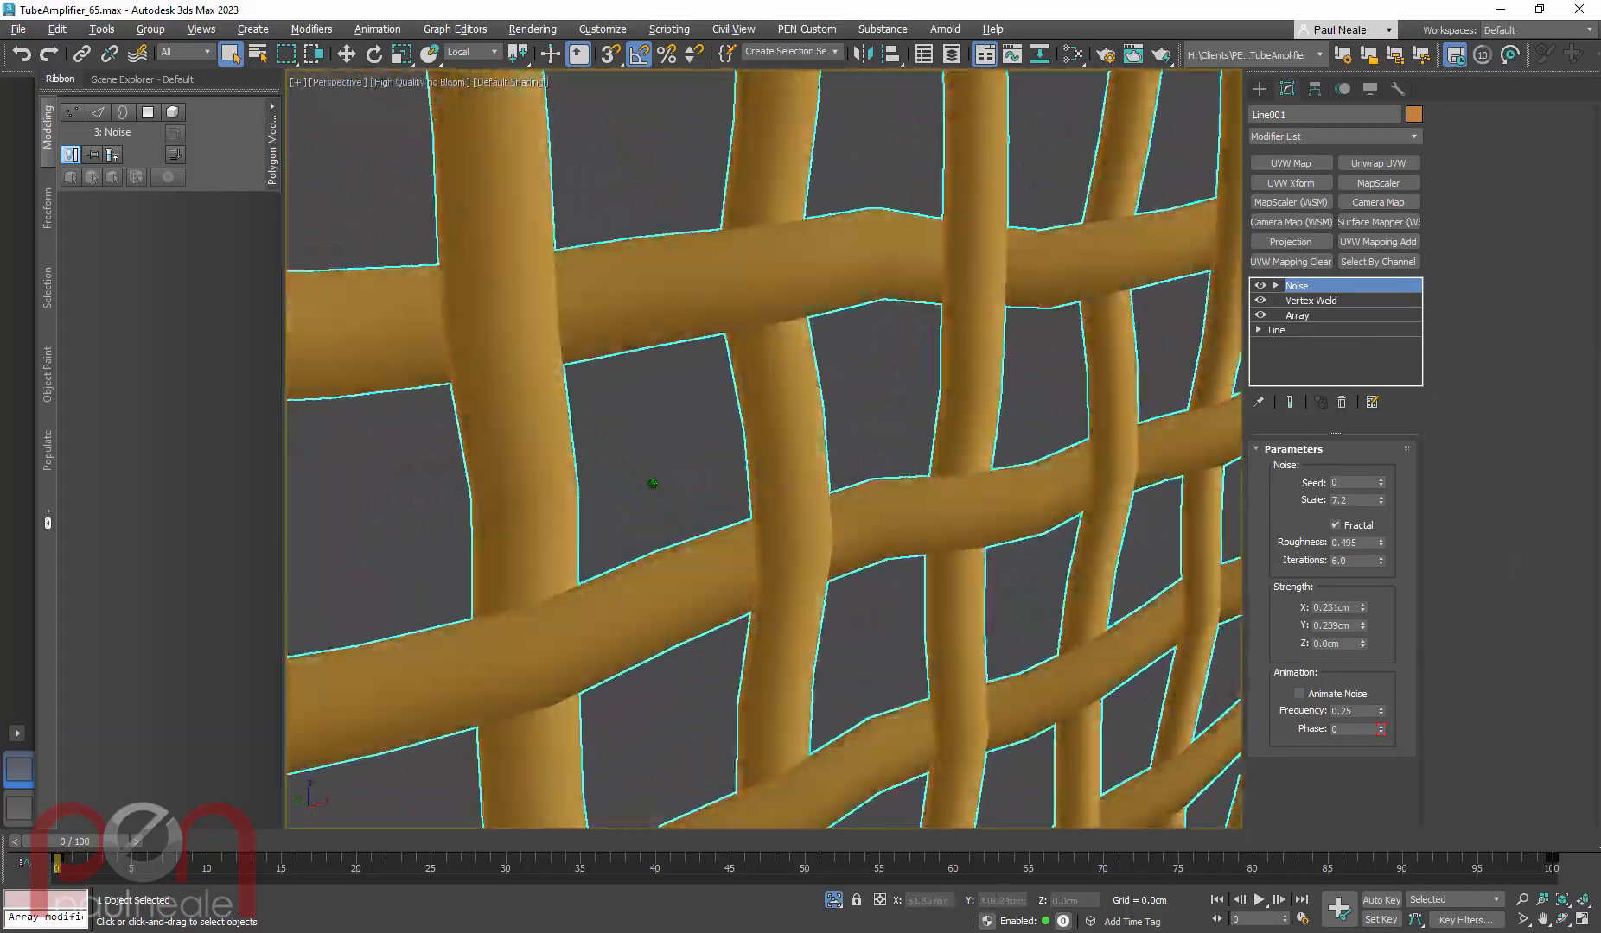
{"action": "scroll", "coordinate": [657, 577], "scroll_direction": "up", "scroll_amount": 10}
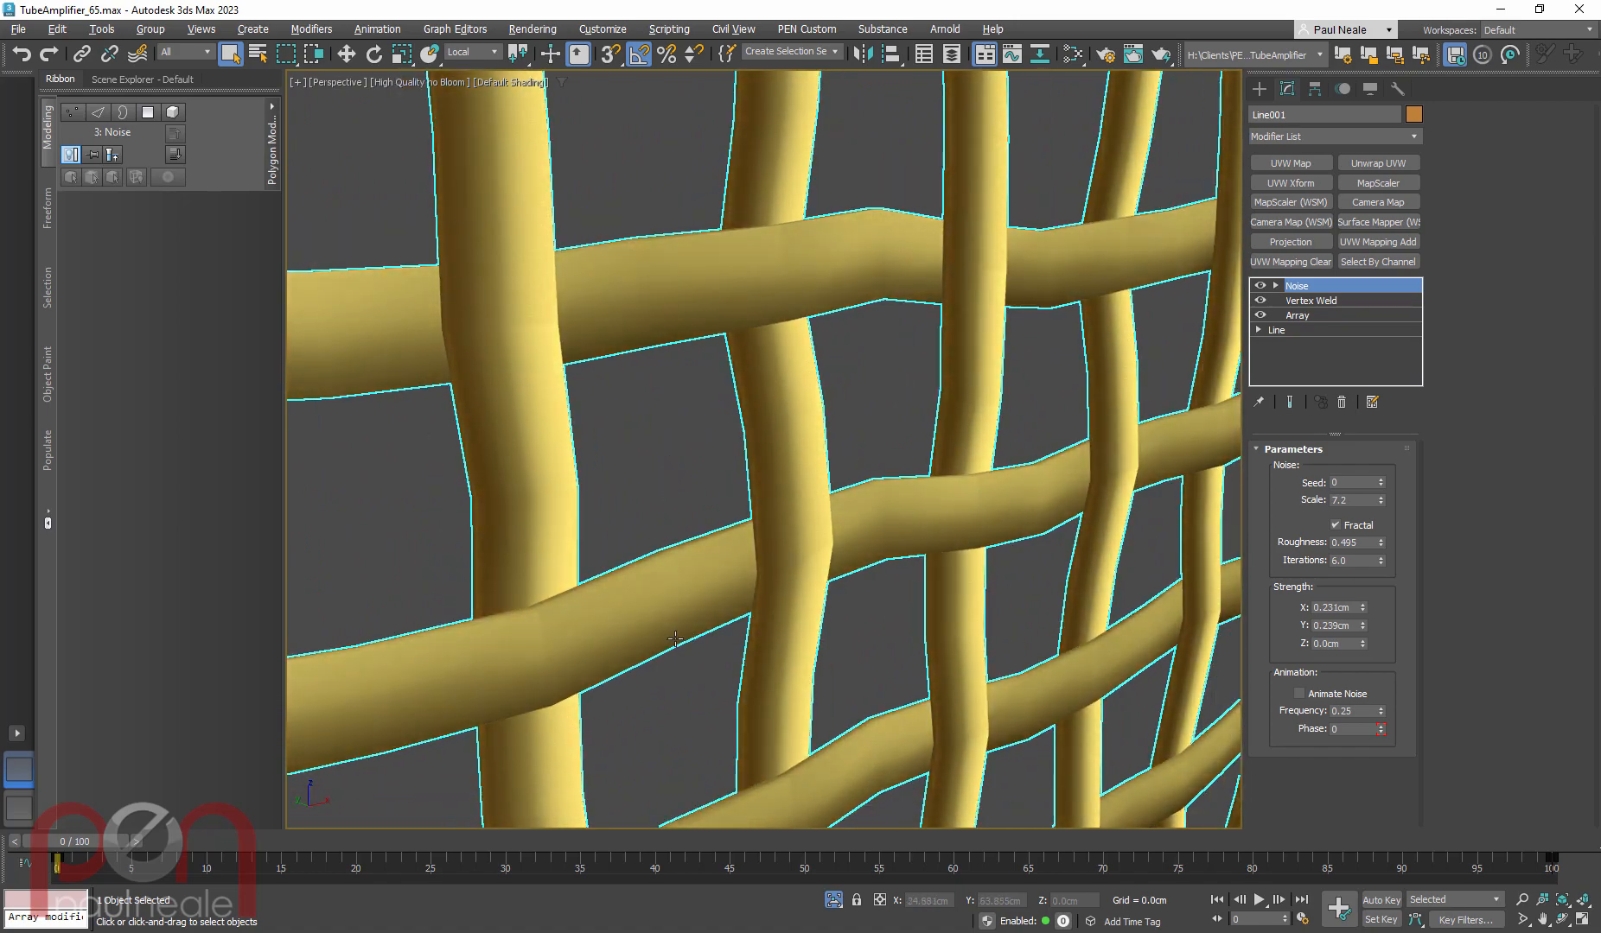
{"action": "scroll", "coordinate": [674, 576], "scroll_direction": "down", "scroll_amount": 8}
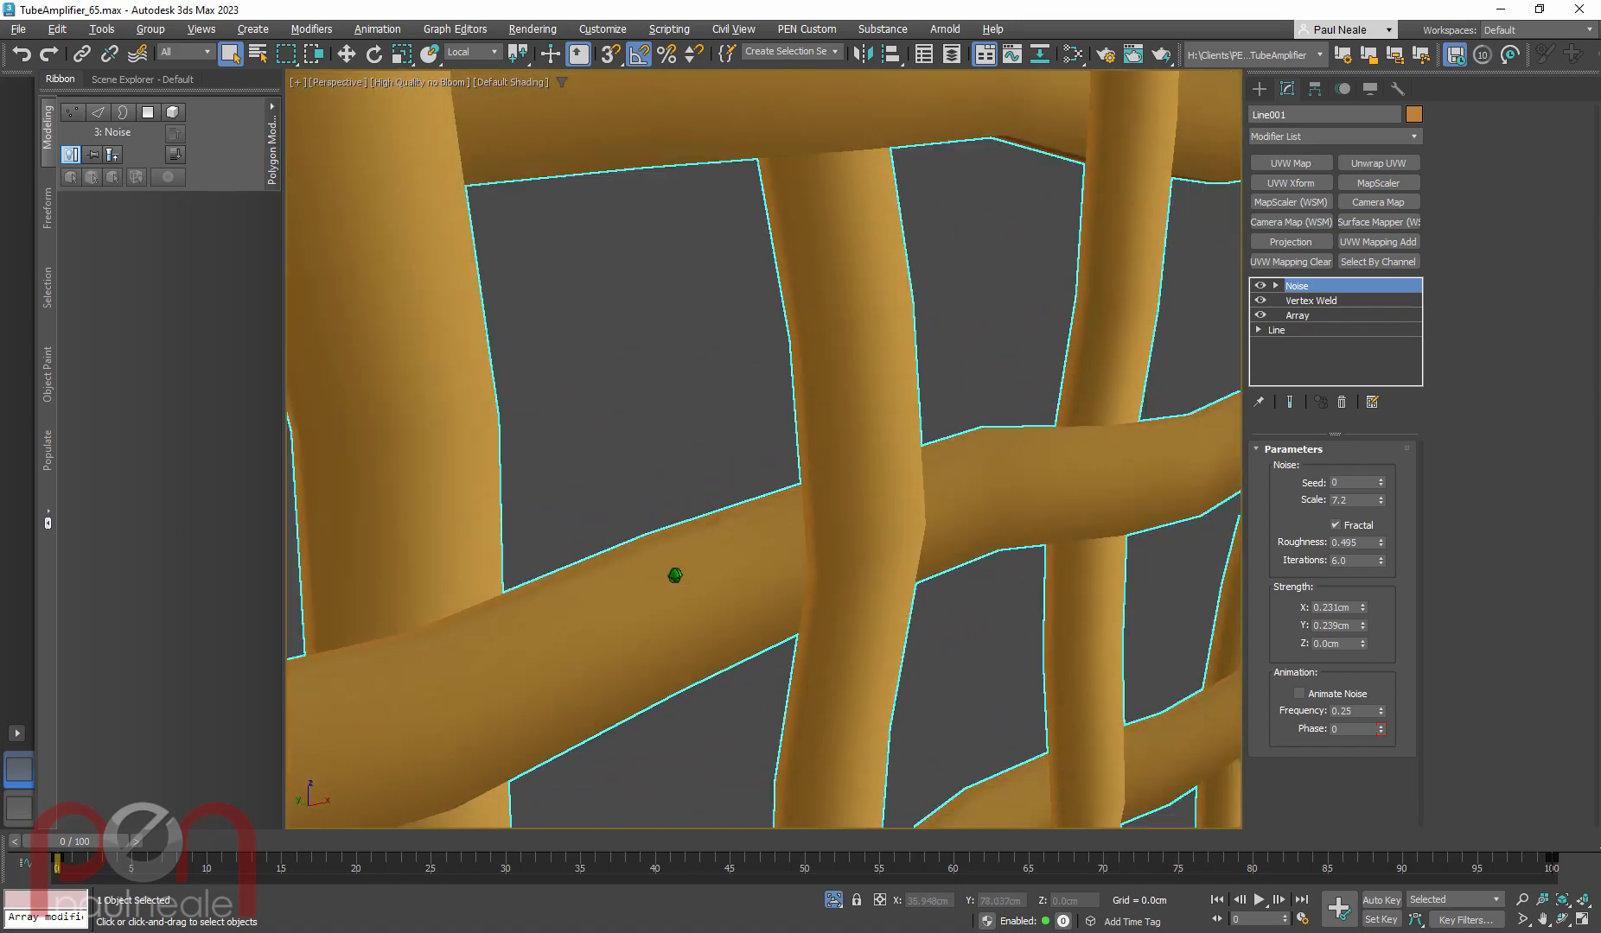
{"action": "scroll", "coordinate": [683, 570], "scroll_direction": "up", "scroll_amount": 4}
{"action": "mouse_move", "coordinate": [683, 570]}
{"action": "middle_mouse_down"}
{"action": "mouse_move", "coordinate": [715, 508]}
{"action": "mouse_move", "coordinate": [748, 487]}
{"action": "middle_mouse_up"}
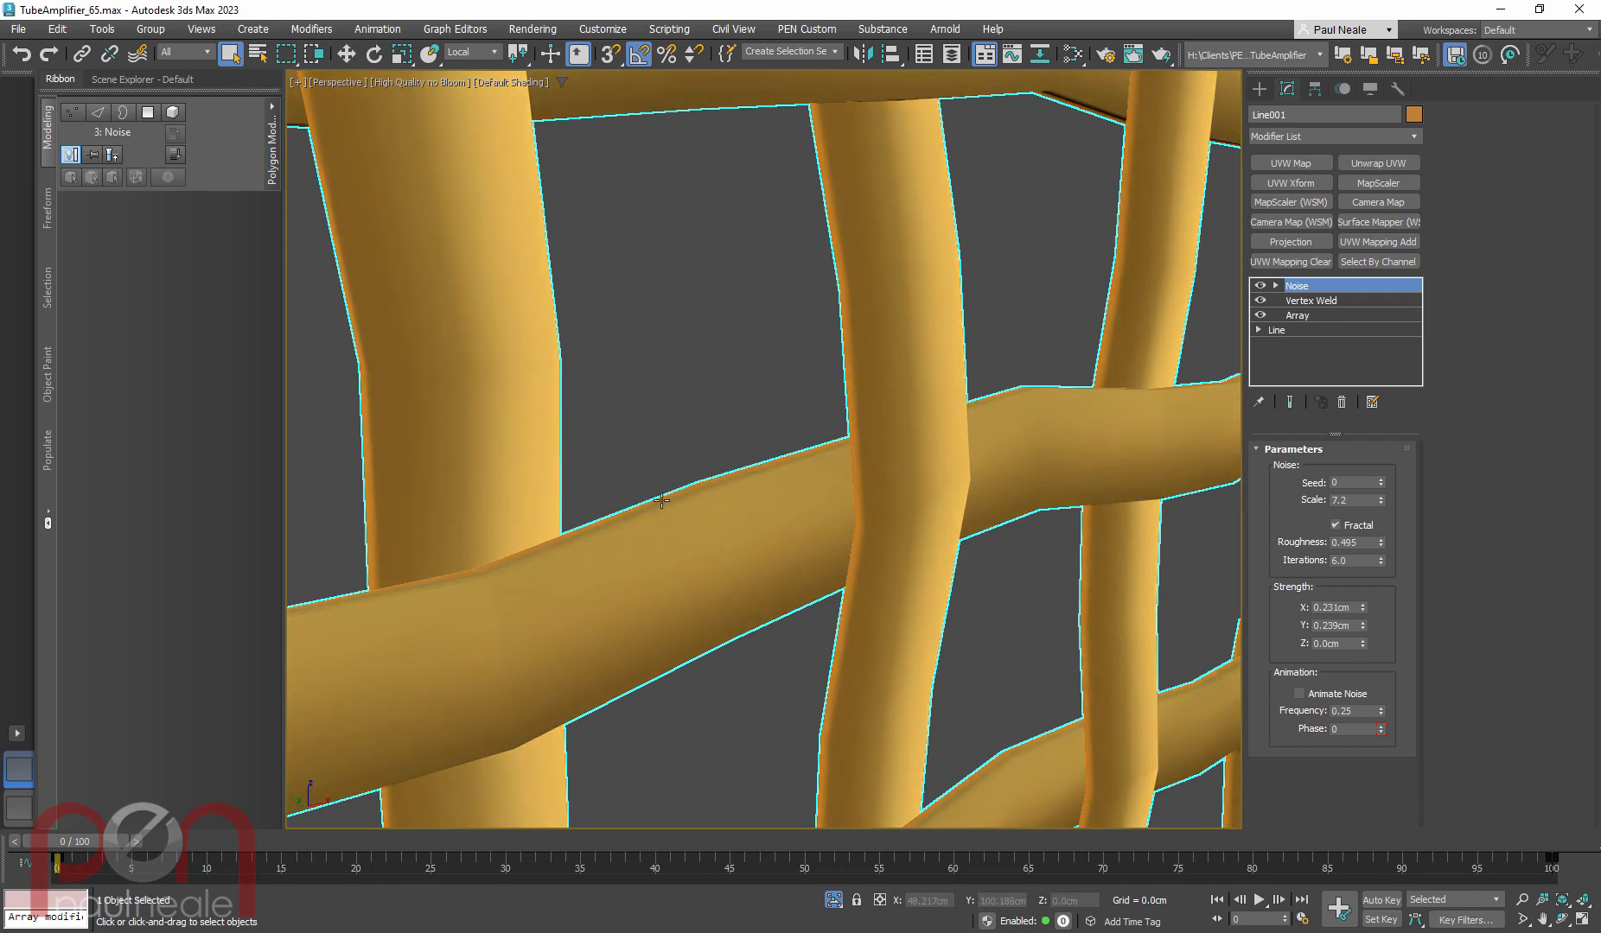
{"action": "scroll", "coordinate": [662, 513], "scroll_direction": "down", "scroll_amount": 10}
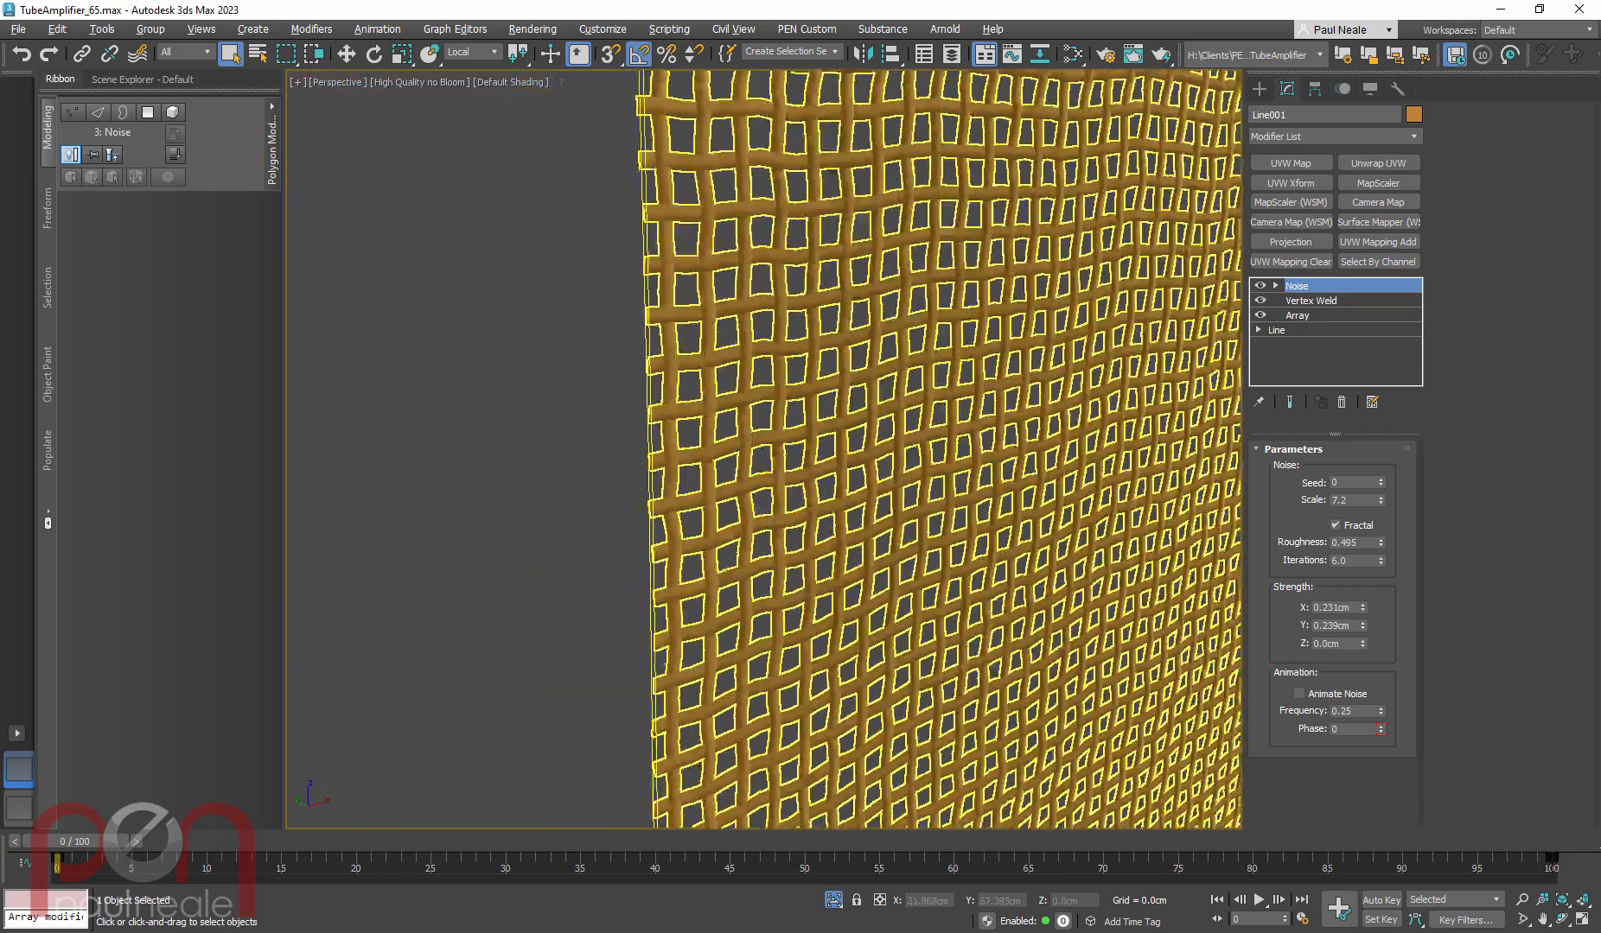
{"action": "scroll", "coordinate": [662, 512], "scroll_direction": "down", "scroll_amount": 5}
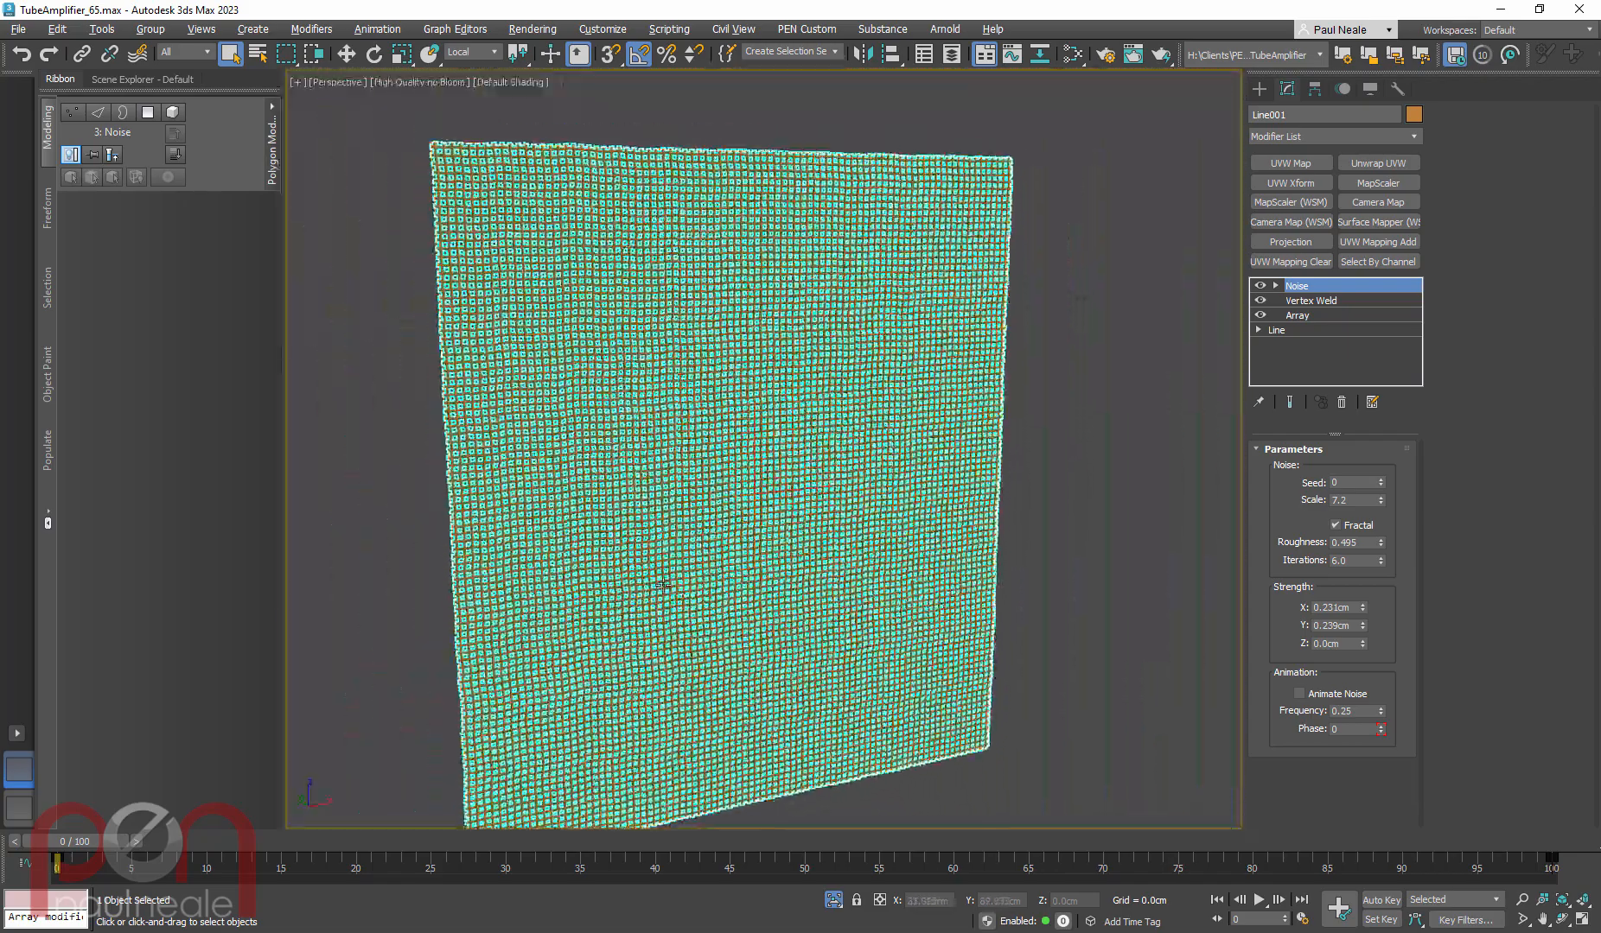
Add a UVW Map modifier with Planar mapping above Noise and activate its gizmo for moving
{"action": "middle_click_drag", "start_coordinate": [658, 580], "coordinate": [768, 529], "text": "alt"}
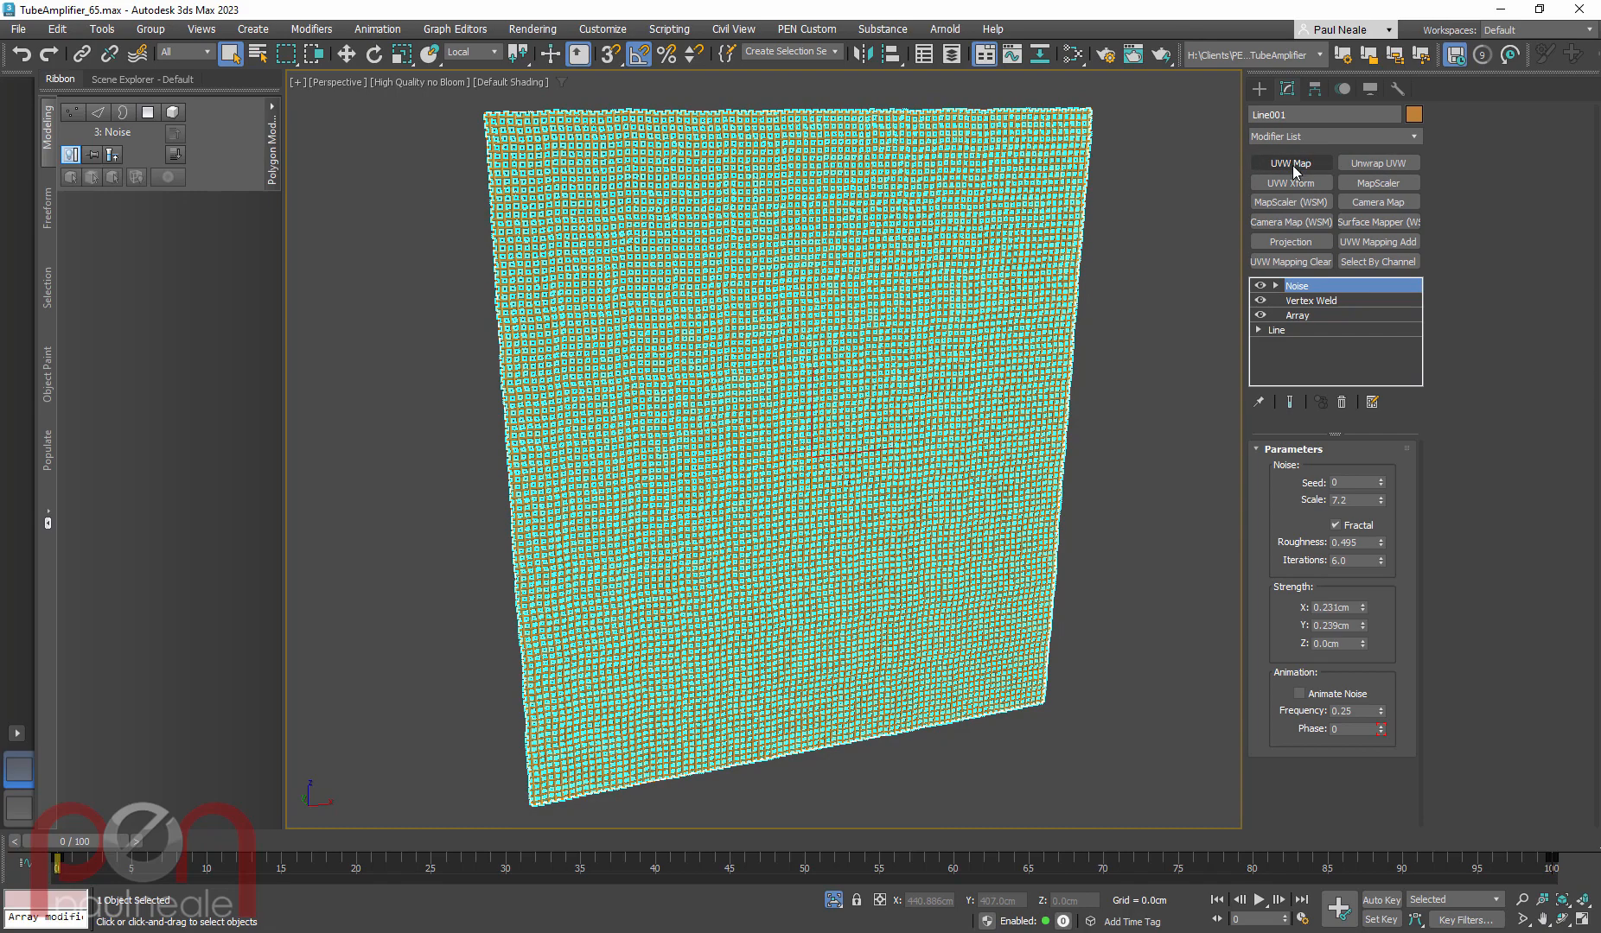
{"action": "middle_click_drag", "start_coordinate": [1096, 470], "coordinate": [1116, 471], "text": "alt"}
{"action": "middle_click_drag", "start_coordinate": [868, 345], "coordinate": [911, 464], "text": "alt"}
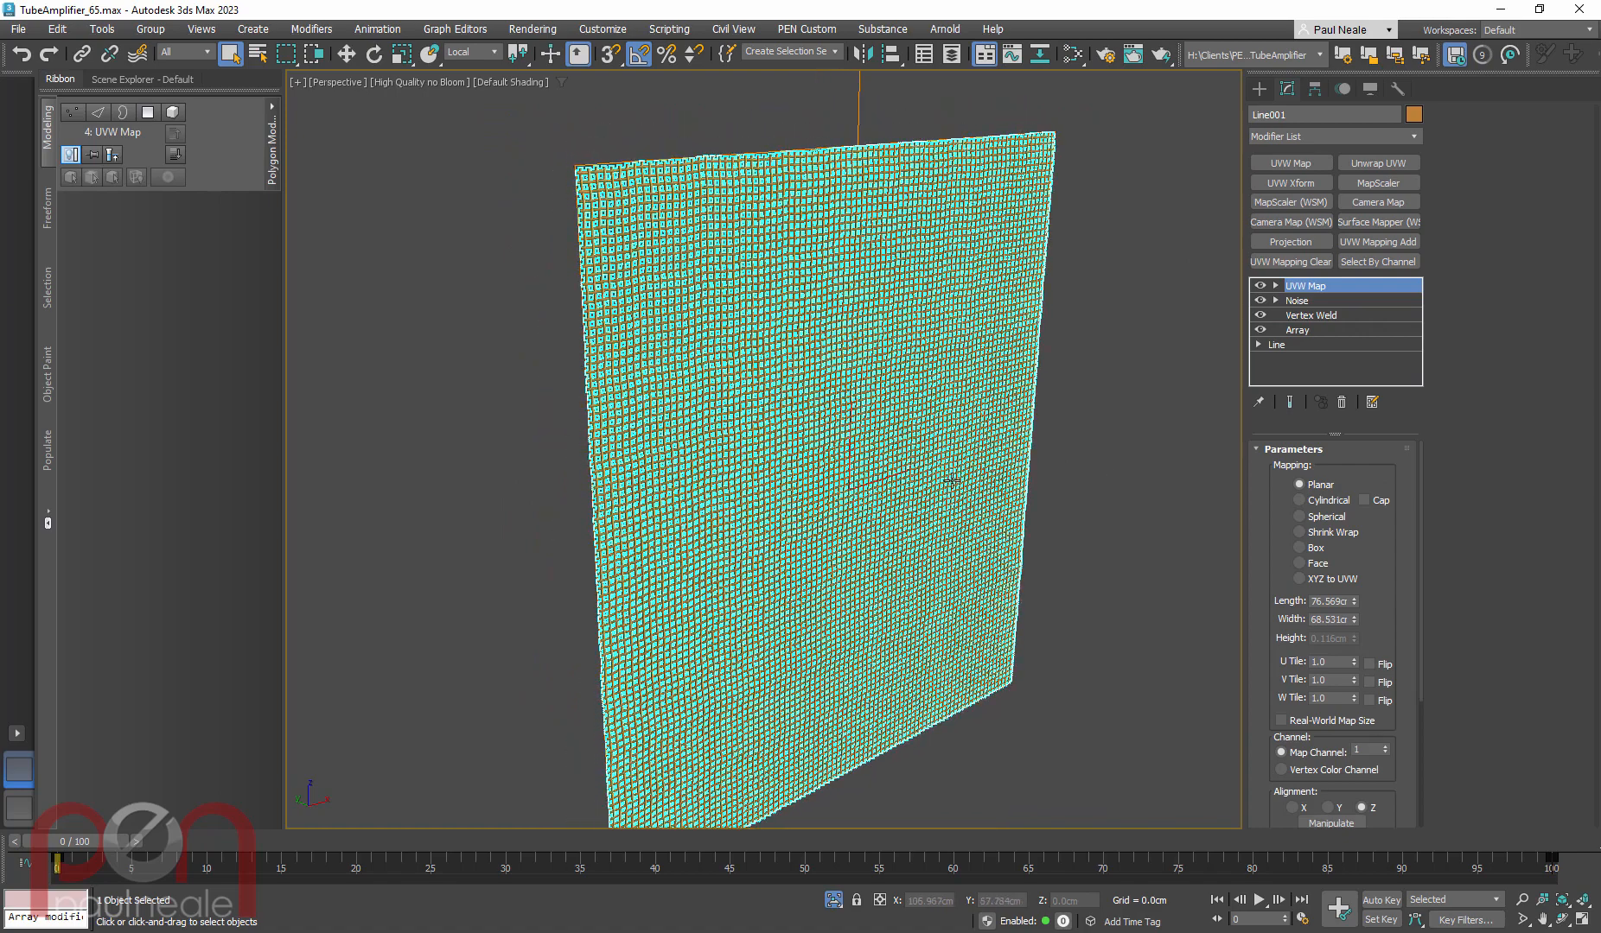
{"action": "key", "text": "1"}
{"action": "key", "text": "w"}
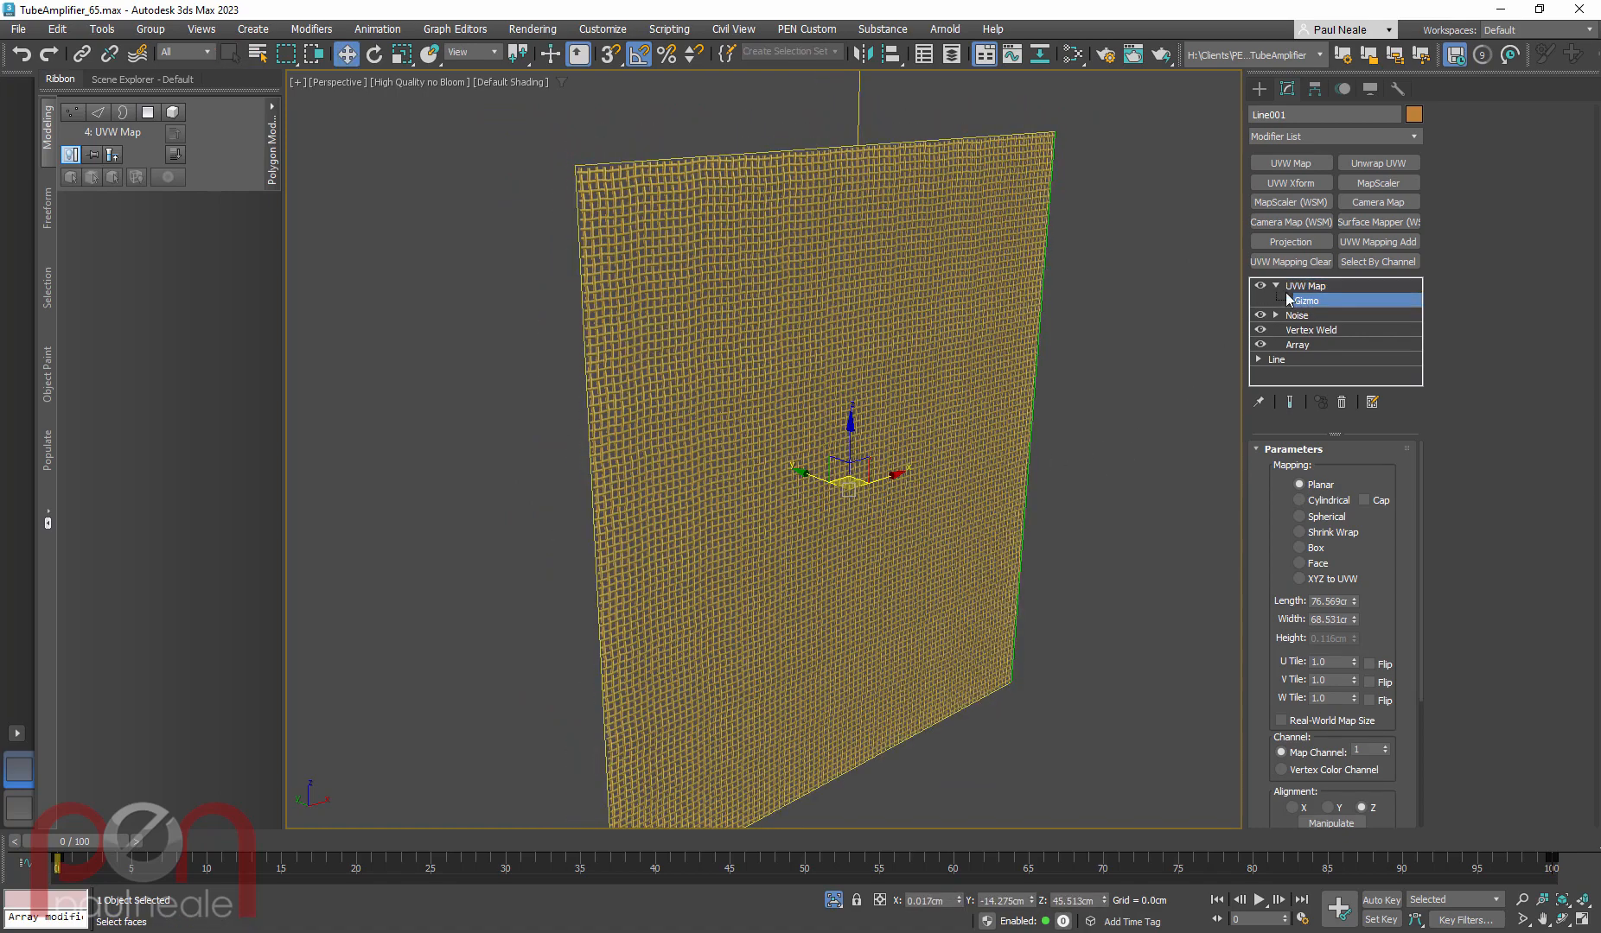
Examine how the planar mapping gizmo sits on the grille and leave gizmo editing
{"action": "scroll", "coordinate": [1071, 405], "scroll_direction": "up", "scroll_amount": 1}
{"action": "scroll", "coordinate": [1071, 406], "scroll_direction": "down", "scroll_amount": 3}
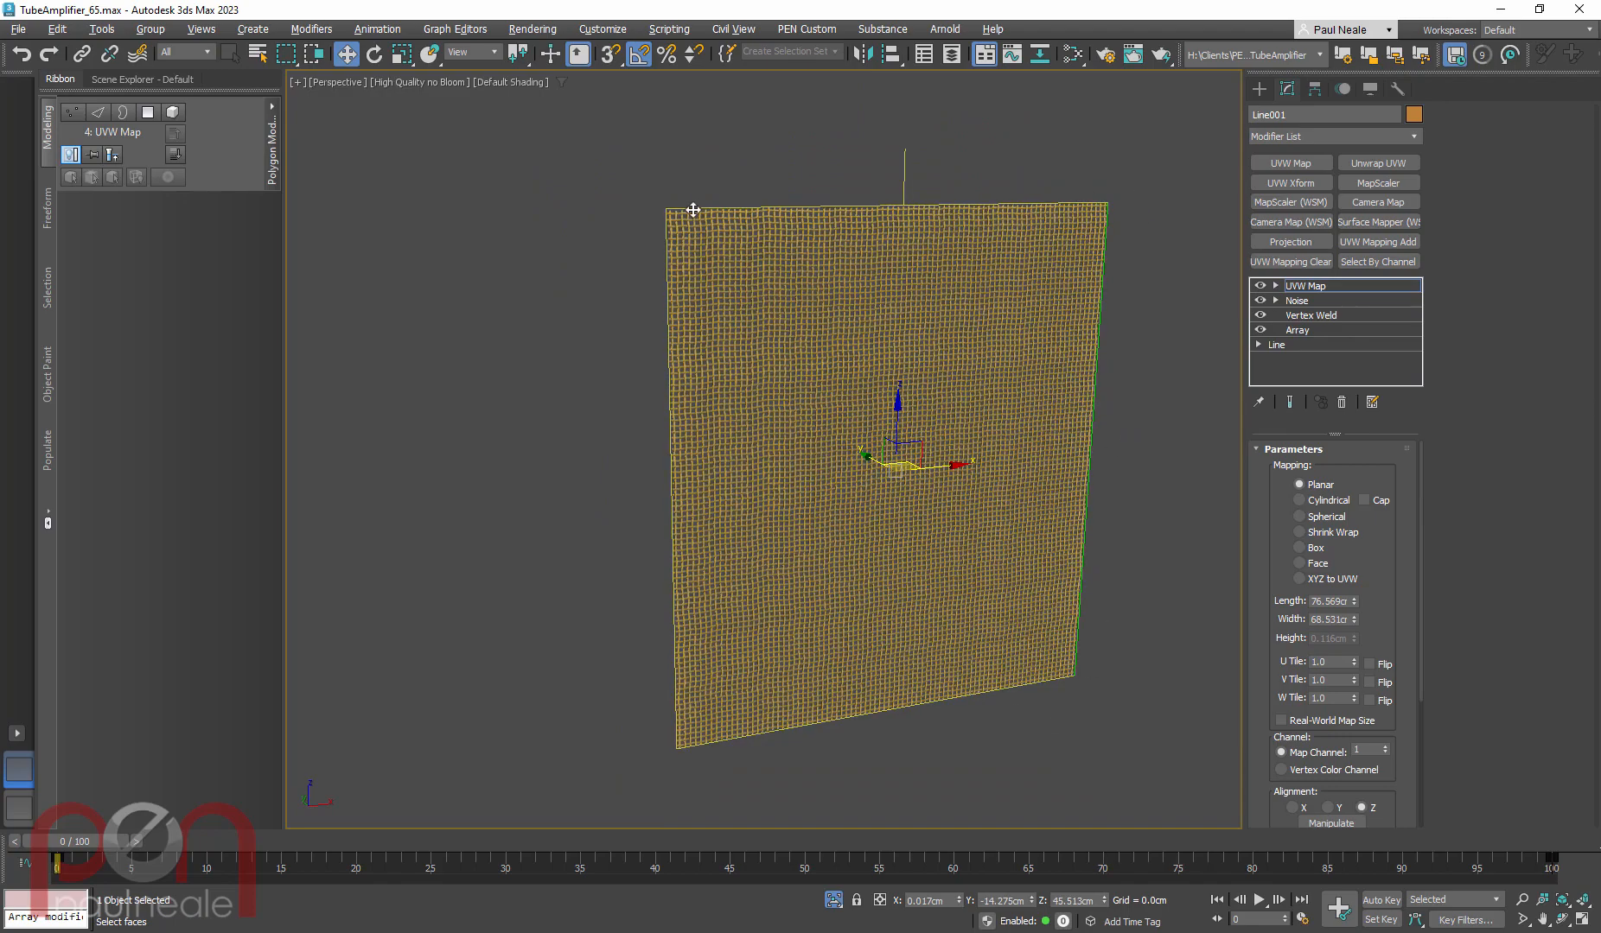
{"action": "middle_click_drag", "start_coordinate": [1054, 329], "coordinate": [973, 517], "text": "alt"}
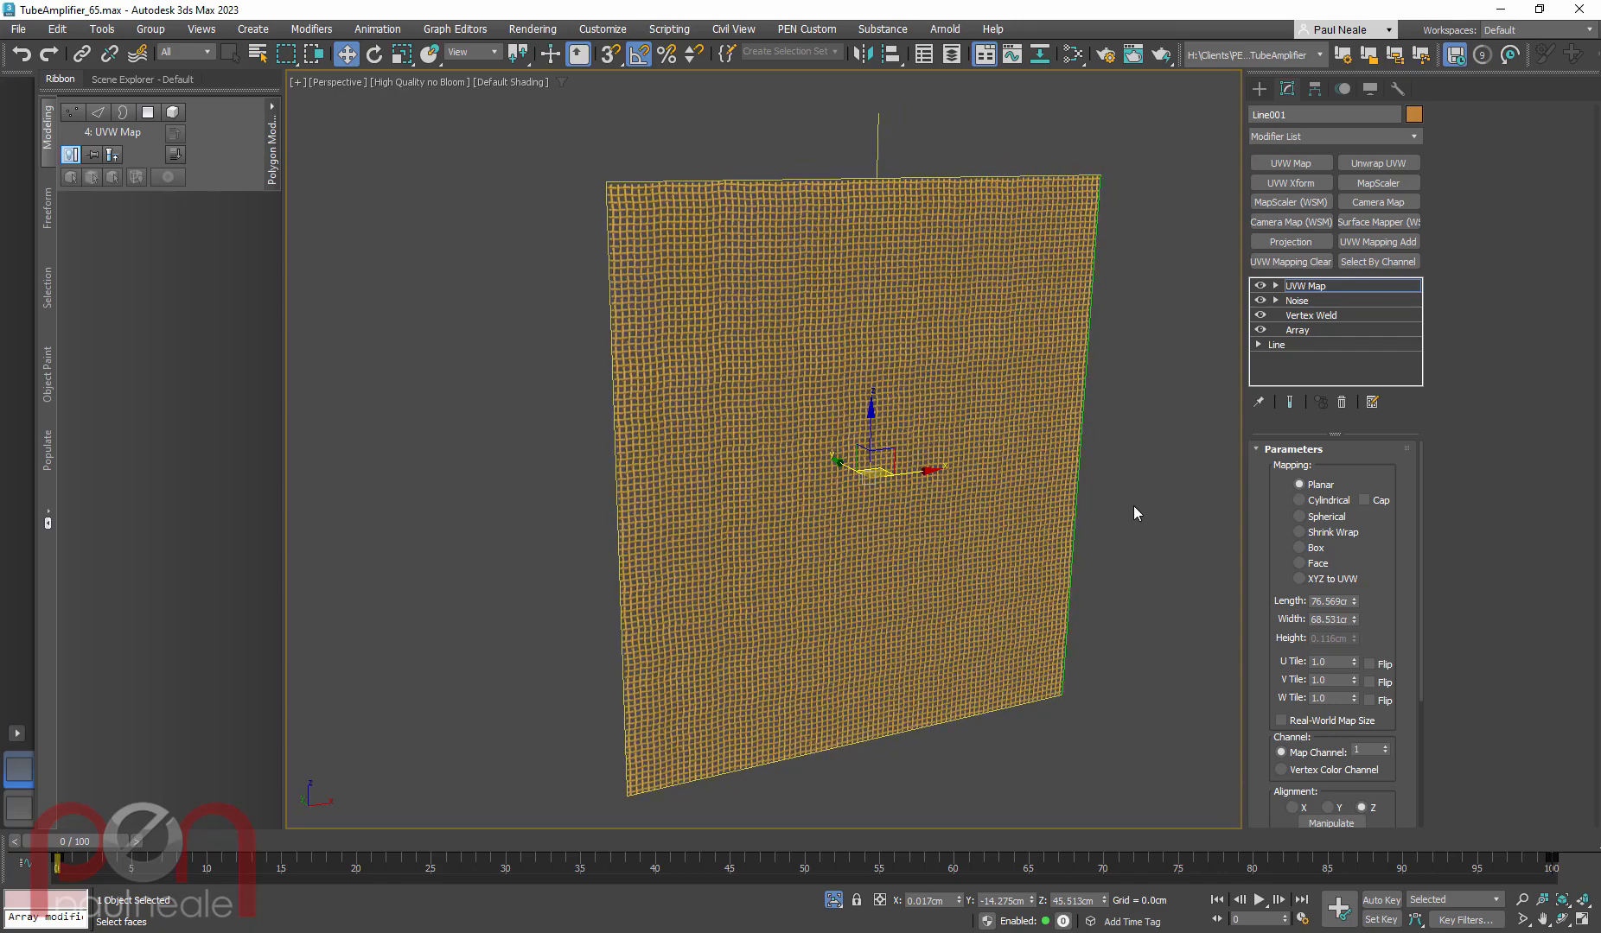
{"action": "middle_click_drag", "start_coordinate": [927, 595], "coordinate": [951, 572], "text": "alt"}
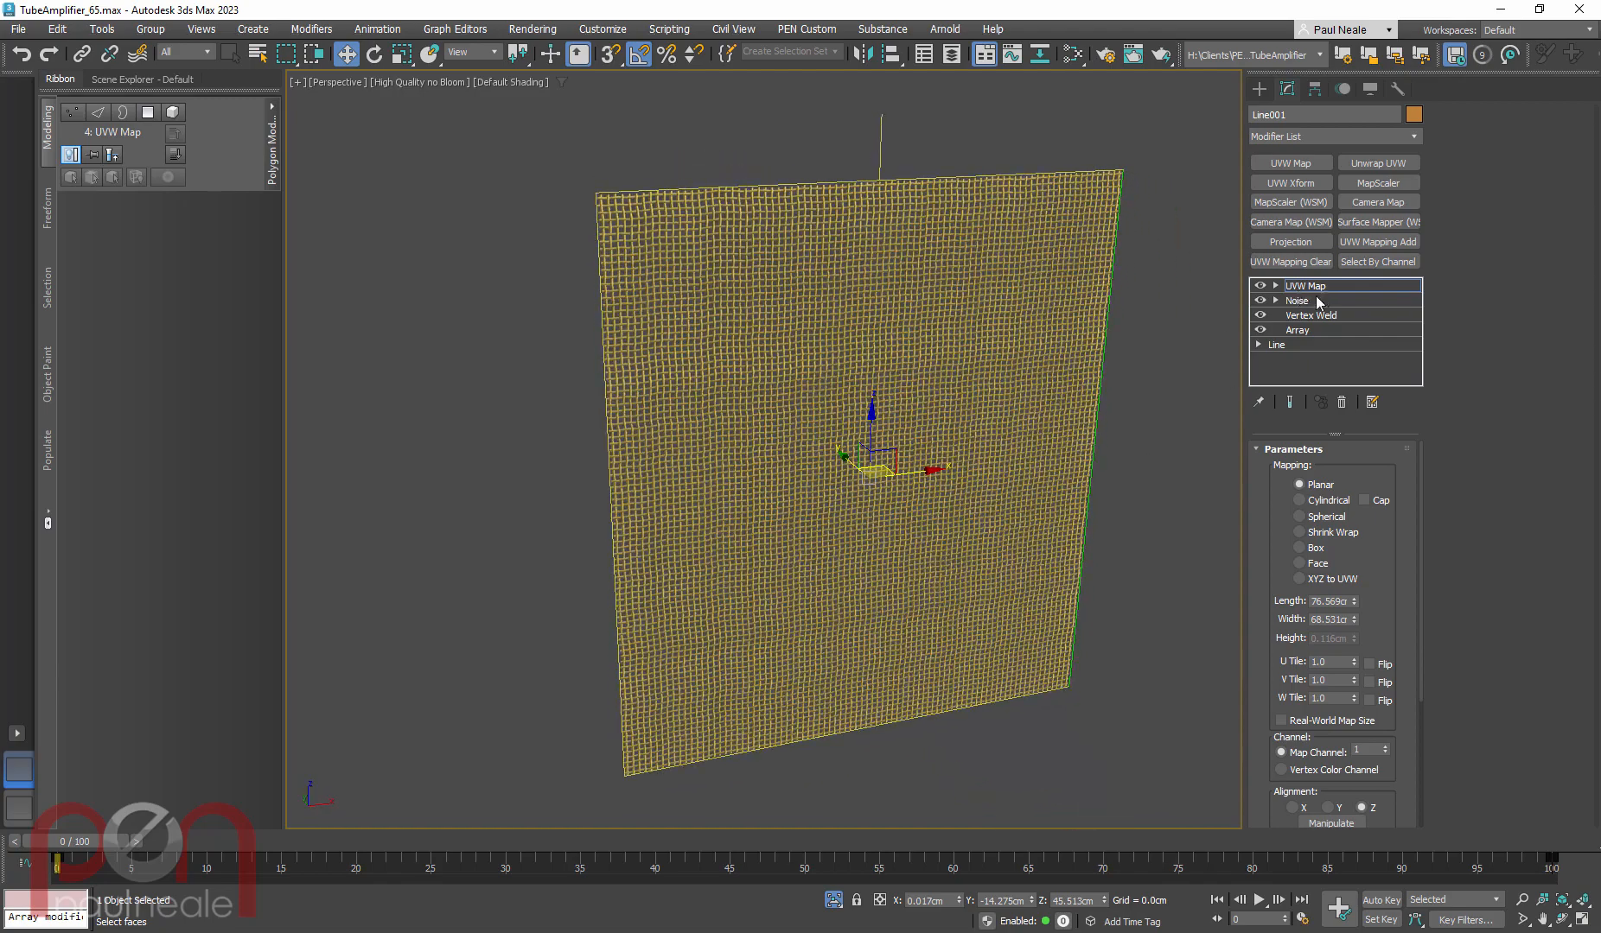
{"action": "middle_click_drag", "start_coordinate": [856, 599], "coordinate": [868, 547], "text": "alt"}
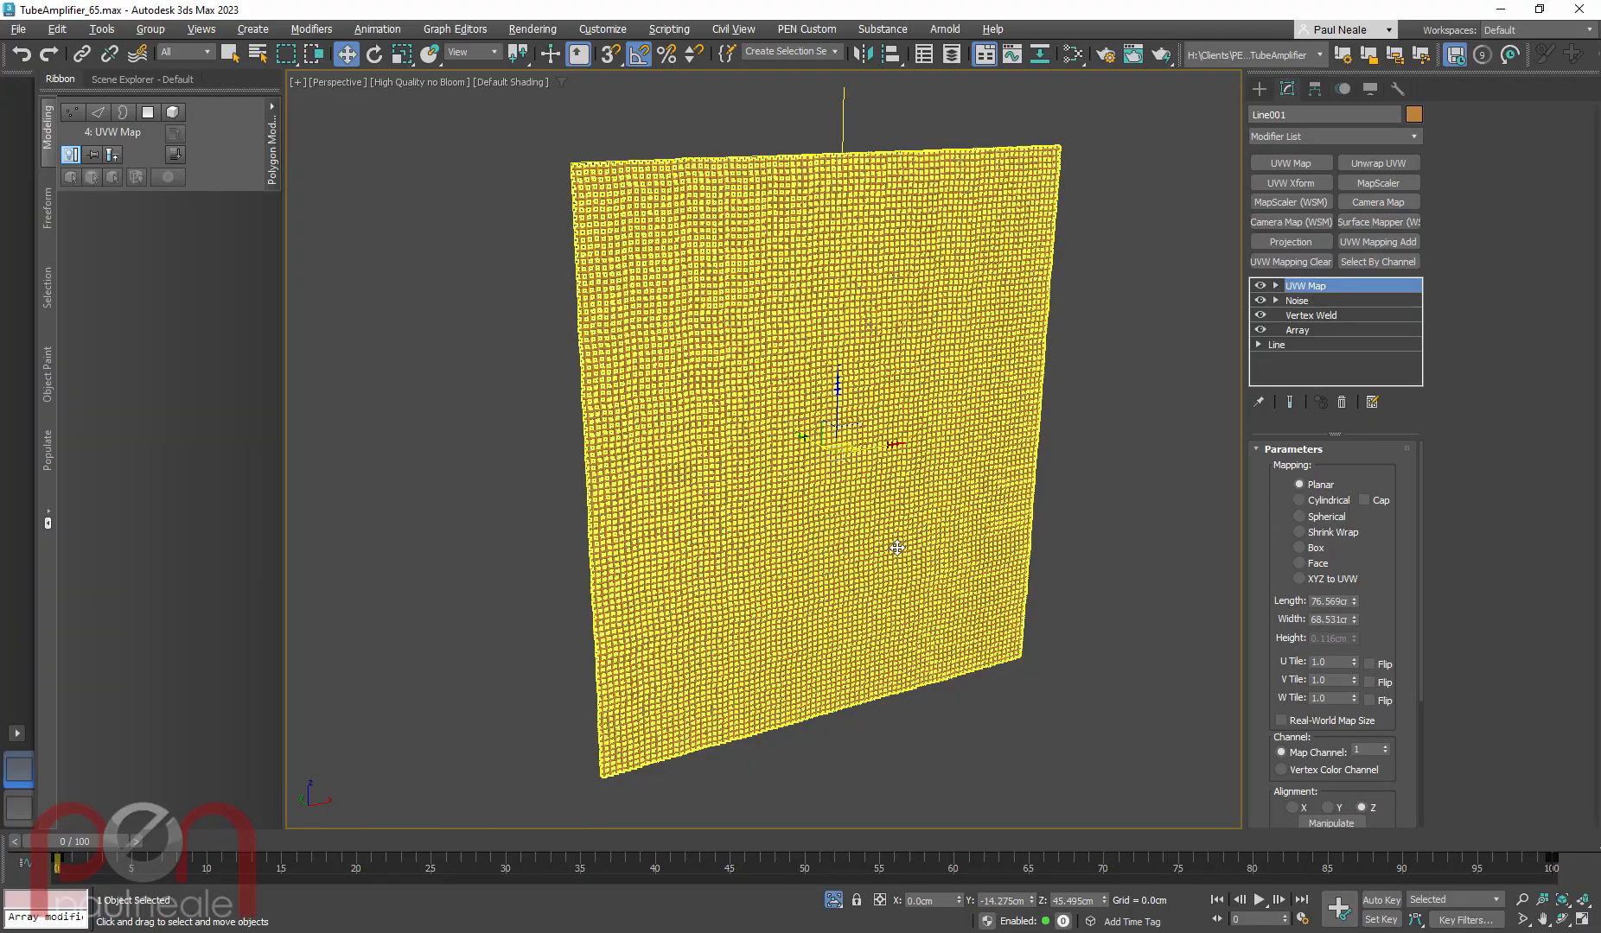
{"action": "mouse_move", "coordinate": [800, 527]}
{"action": "middle_mouse_down", "text": "alt"}
{"action": "mouse_move", "coordinate": [828, 529]}
{"action": "mouse_move", "coordinate": [778, 535]}
{"action": "middle_mouse_up", "text": "alt"}
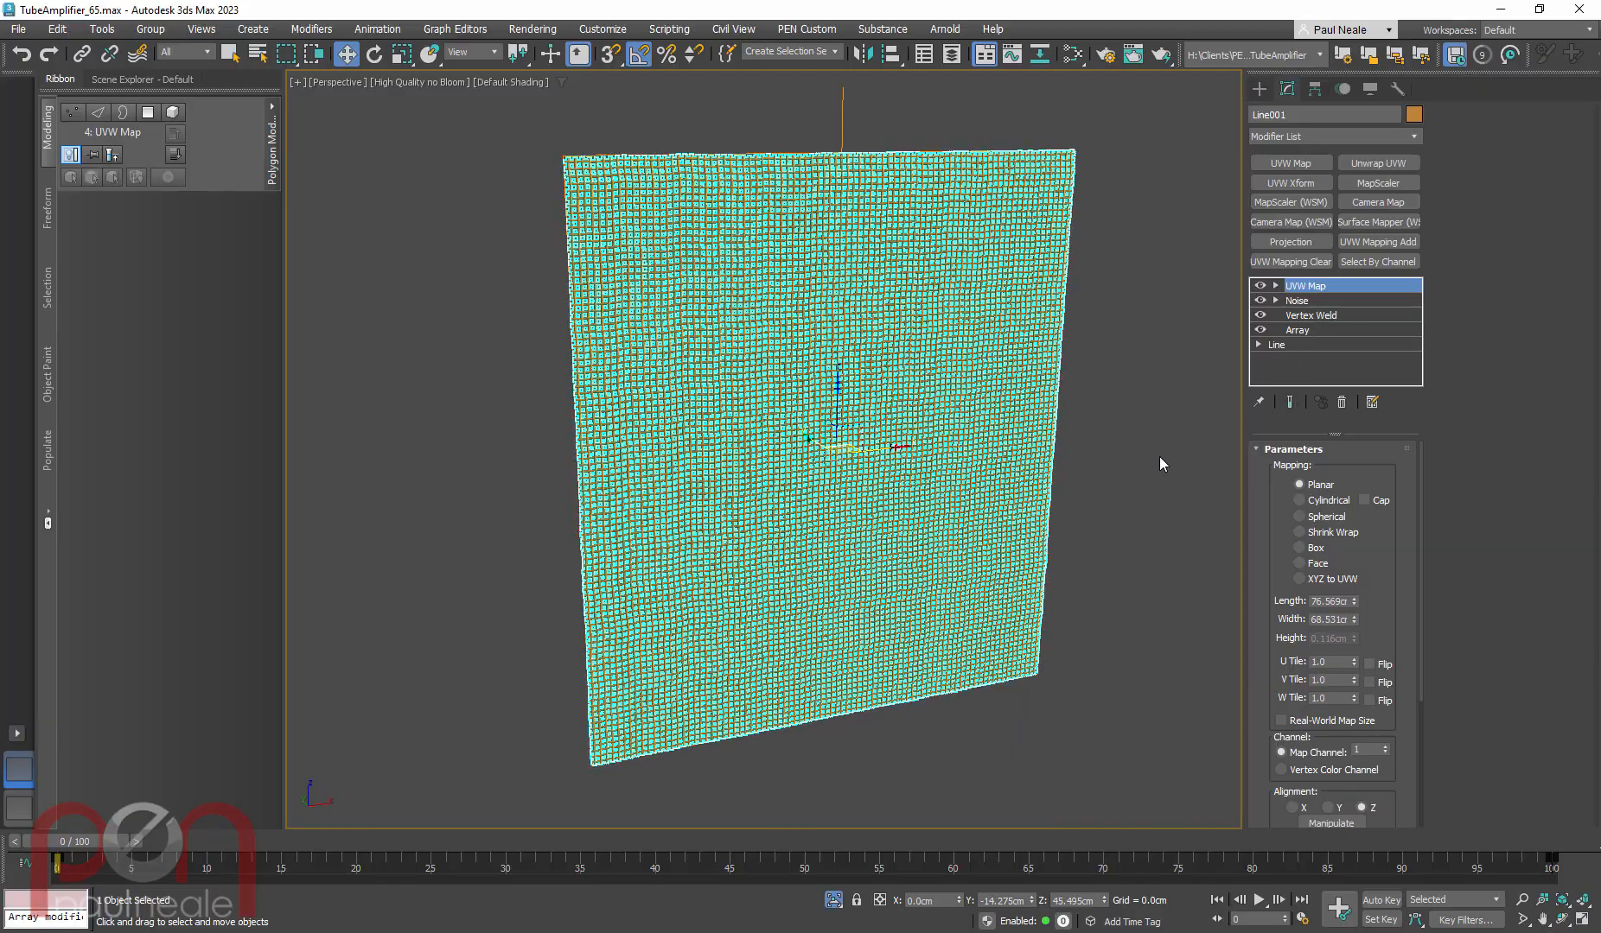
Inspect the strip surfaces up close with the UVW Map modifier applied
{"action": "scroll", "coordinate": [812, 608], "scroll_direction": "up", "scroll_amount": 10}
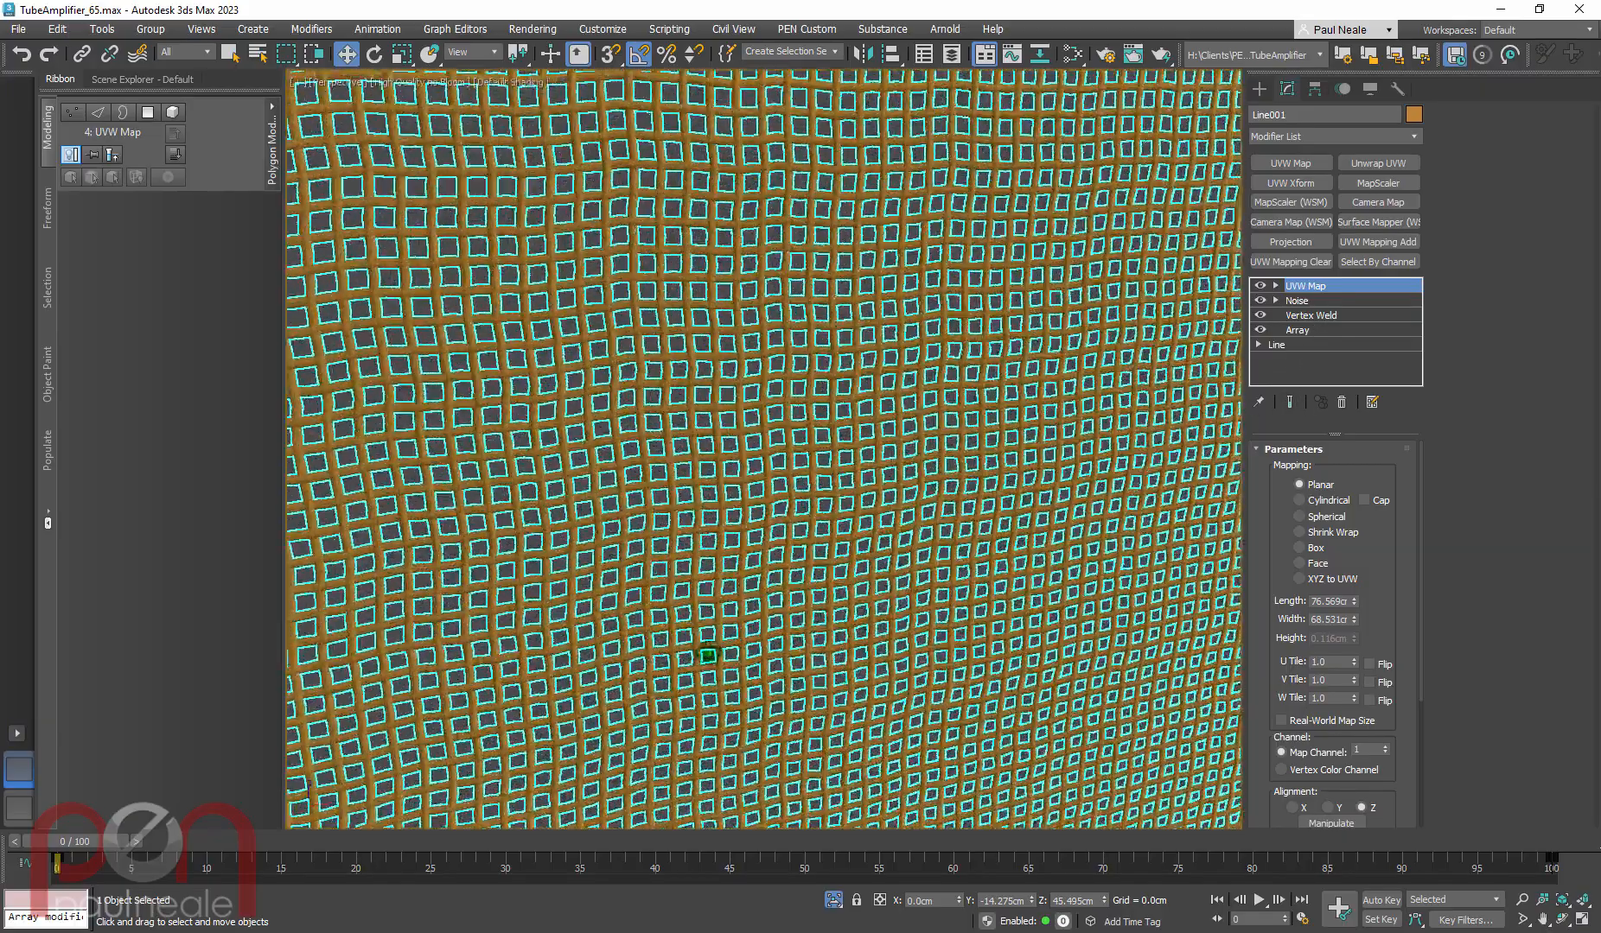
{"action": "scroll", "coordinate": [714, 622], "scroll_direction": "up", "scroll_amount": 8}
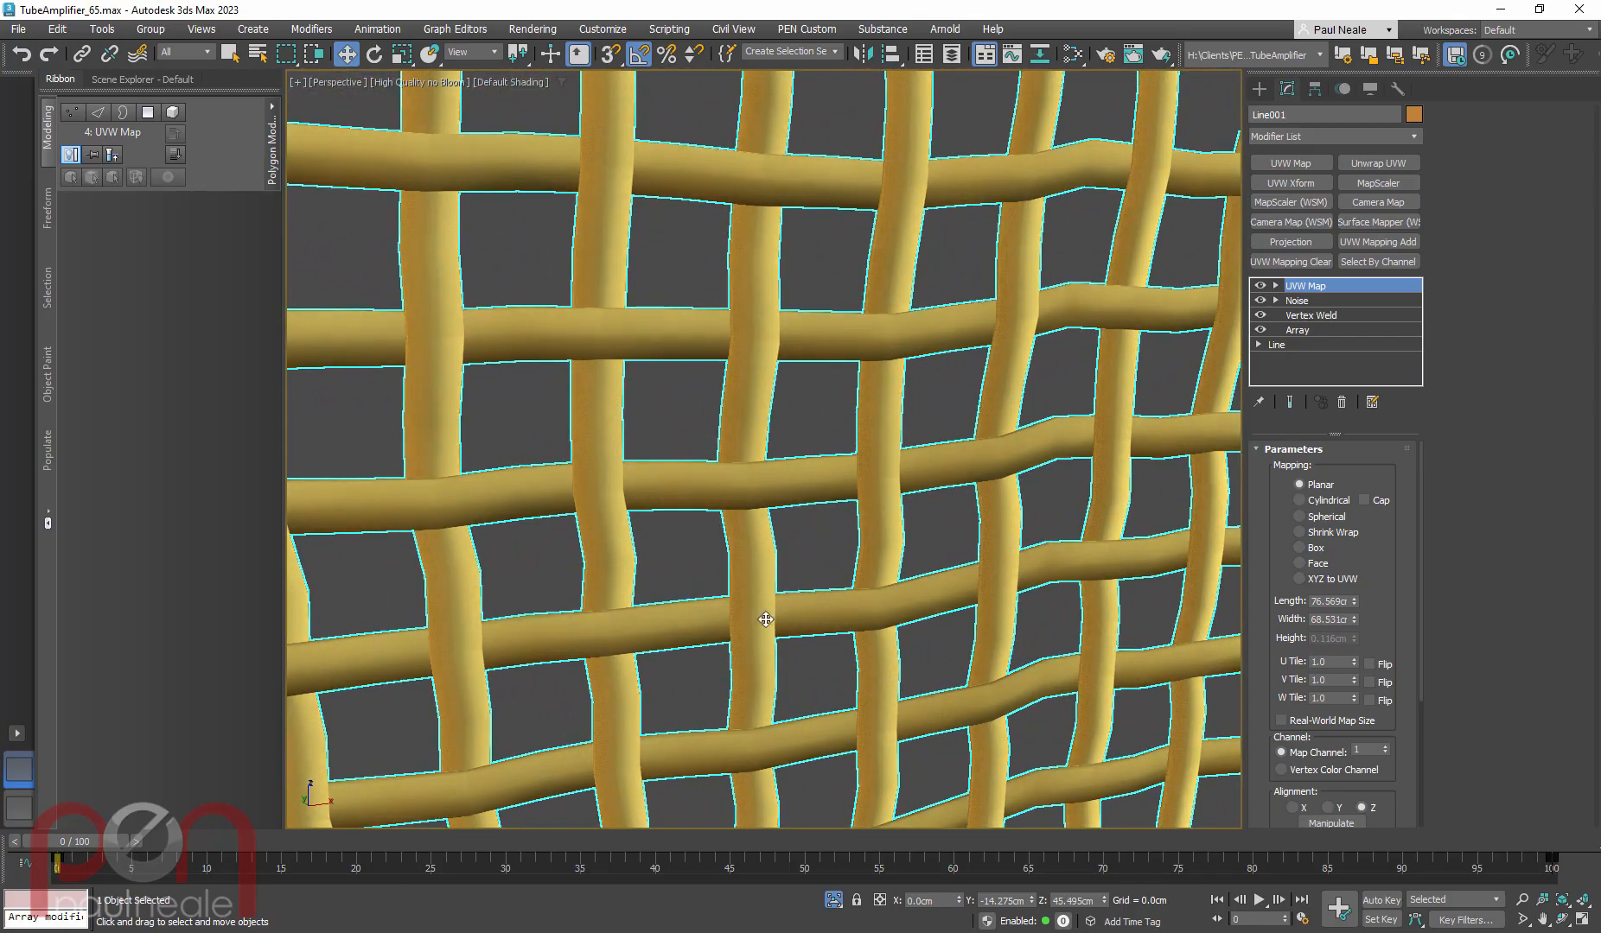
{"action": "scroll", "coordinate": [819, 614], "scroll_direction": "down", "scroll_amount": 15}
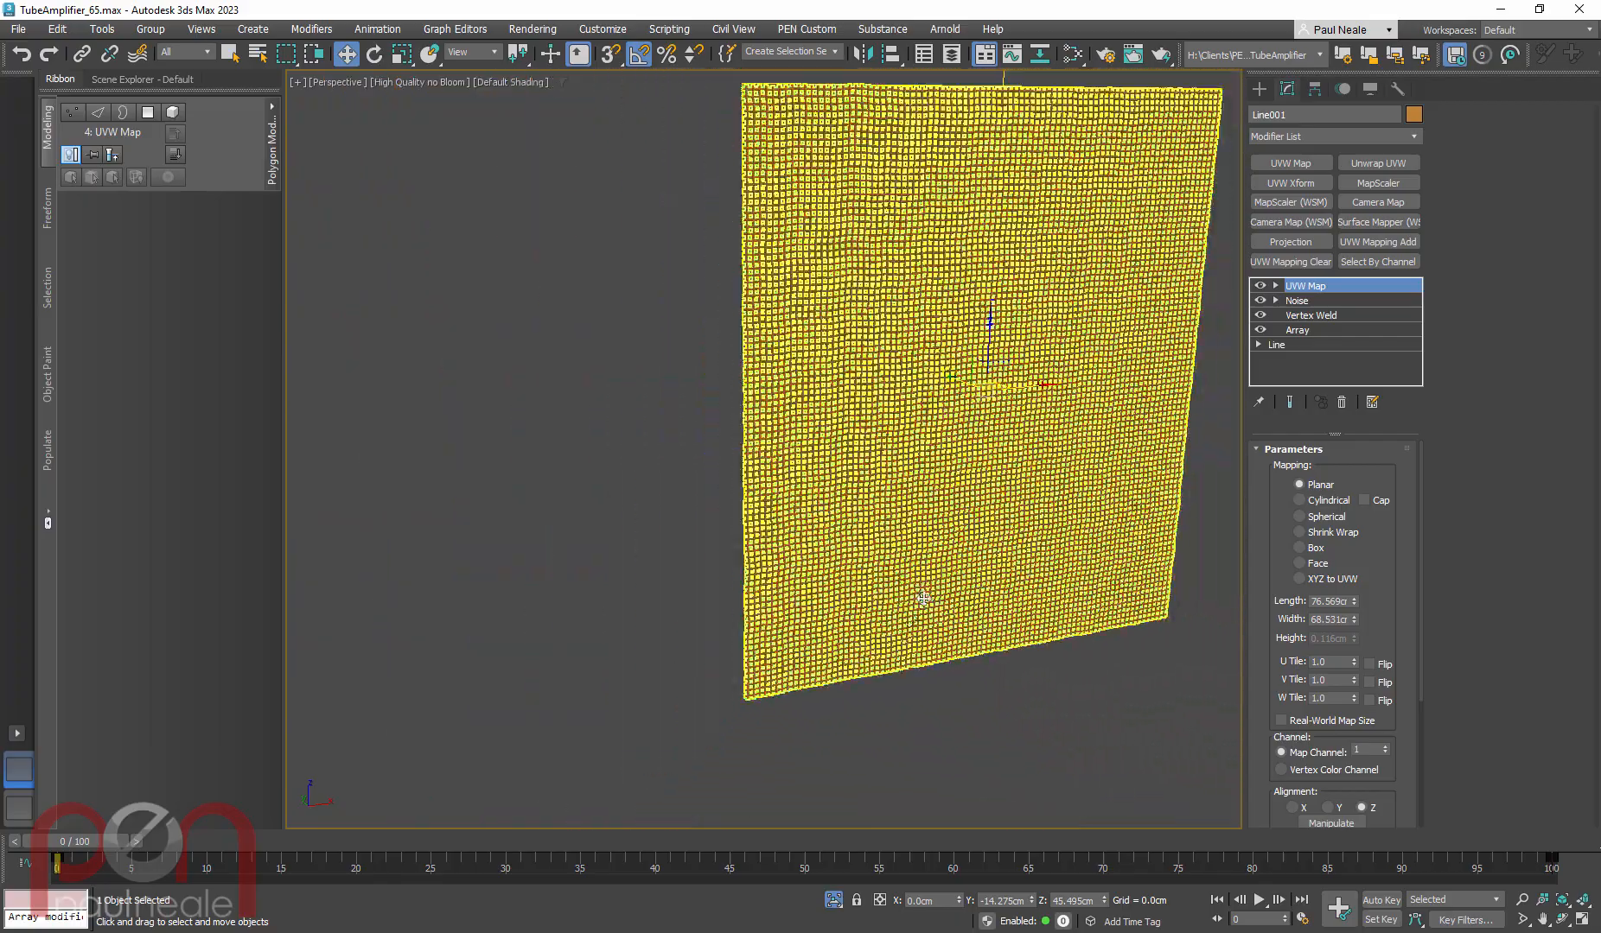
Exit isolation of the grille to show the full amplifier and clear the selection
{"action": "middle_click_drag", "start_coordinate": [923, 598], "coordinate": [848, 593], "text": "alt"}
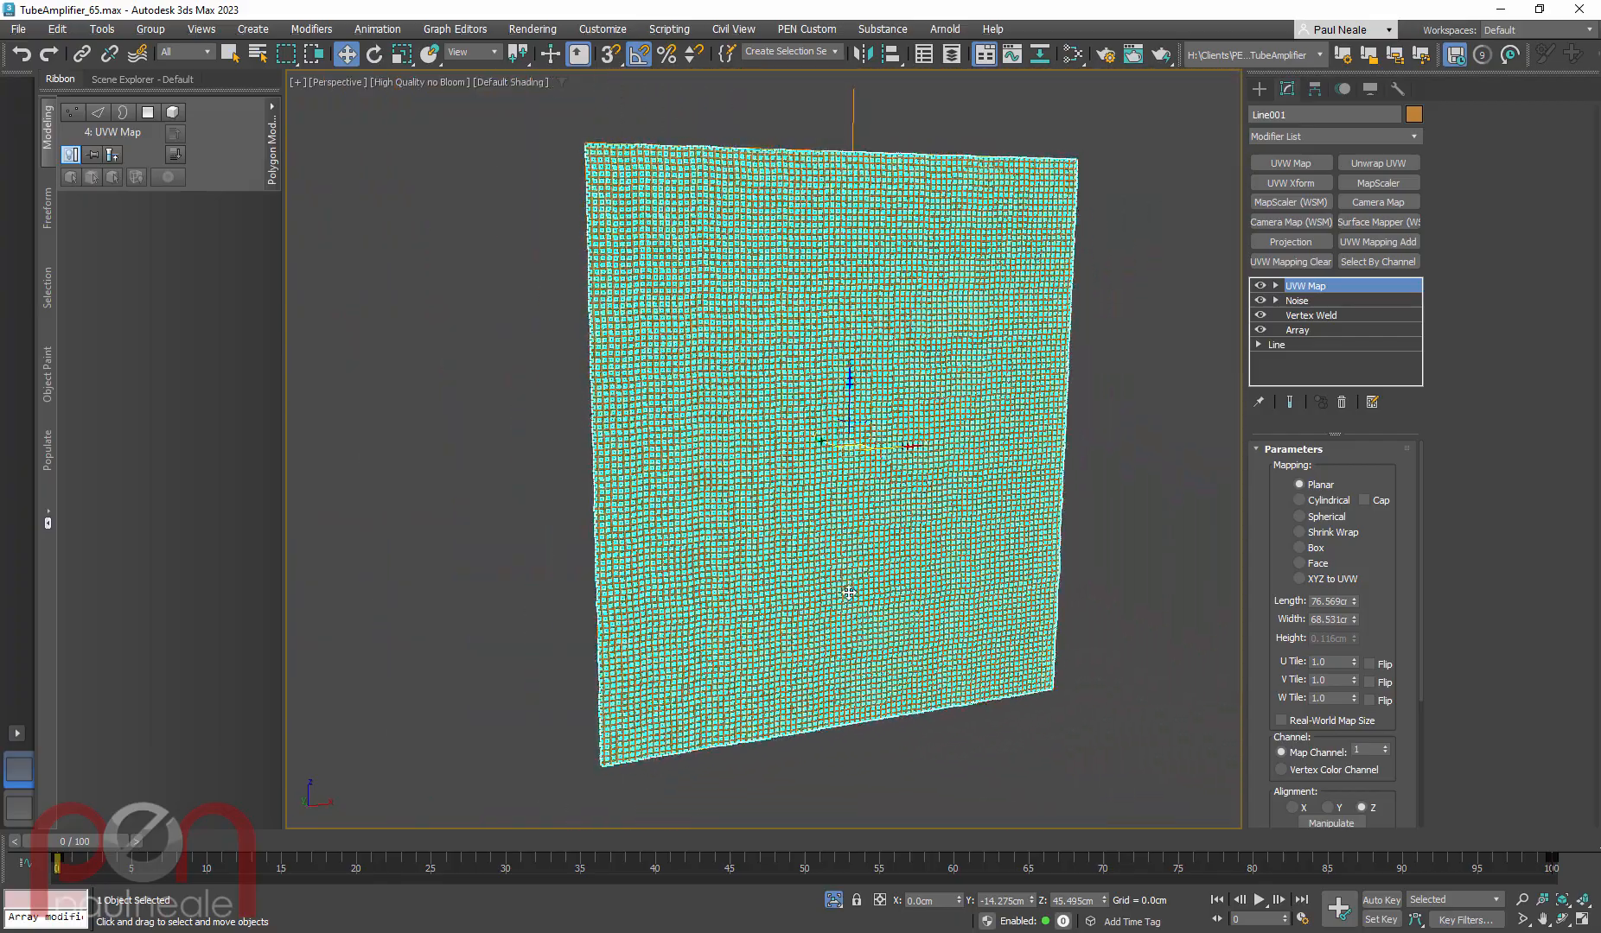
{"action": "key", "text": "alt+q"}
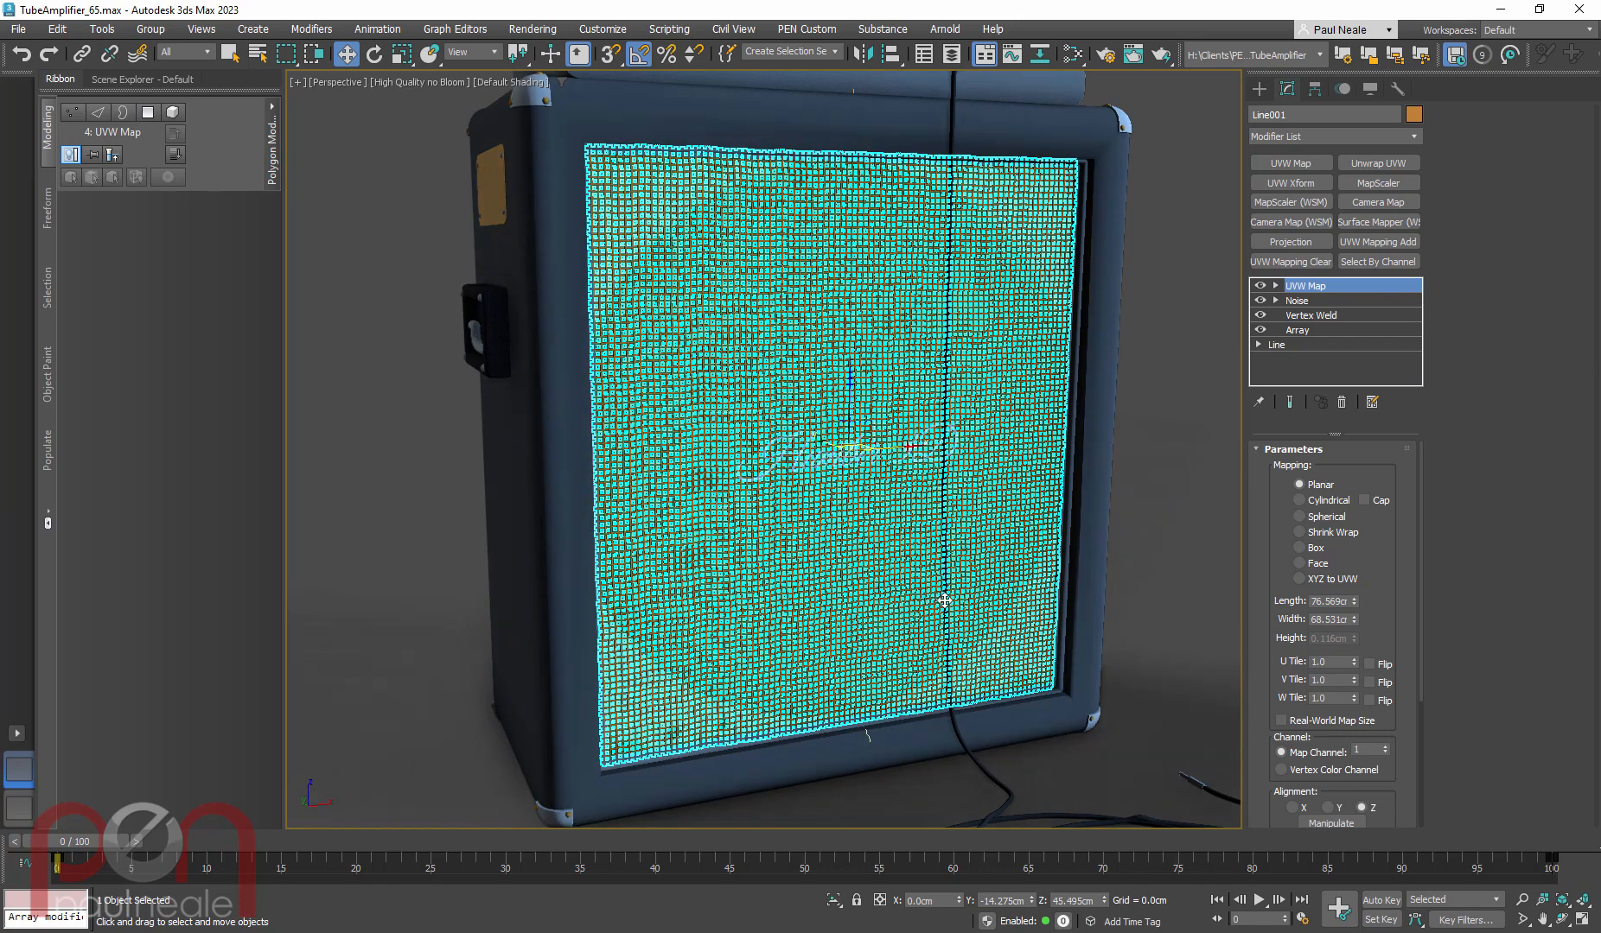
{"action": "left_click", "coordinate": [1184, 370]}
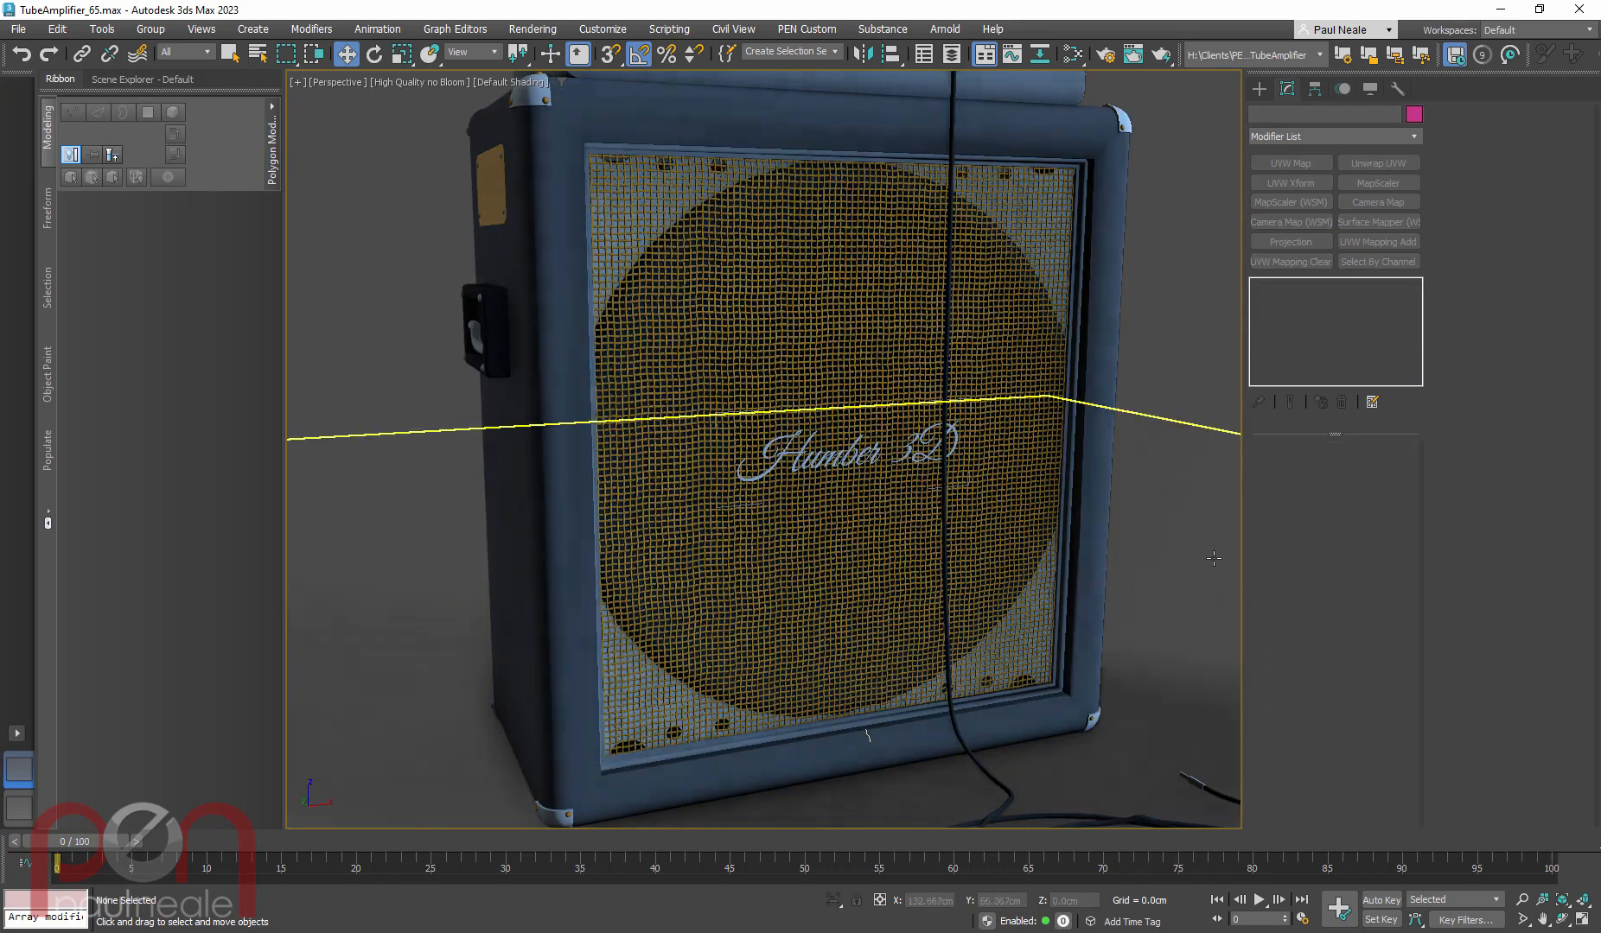